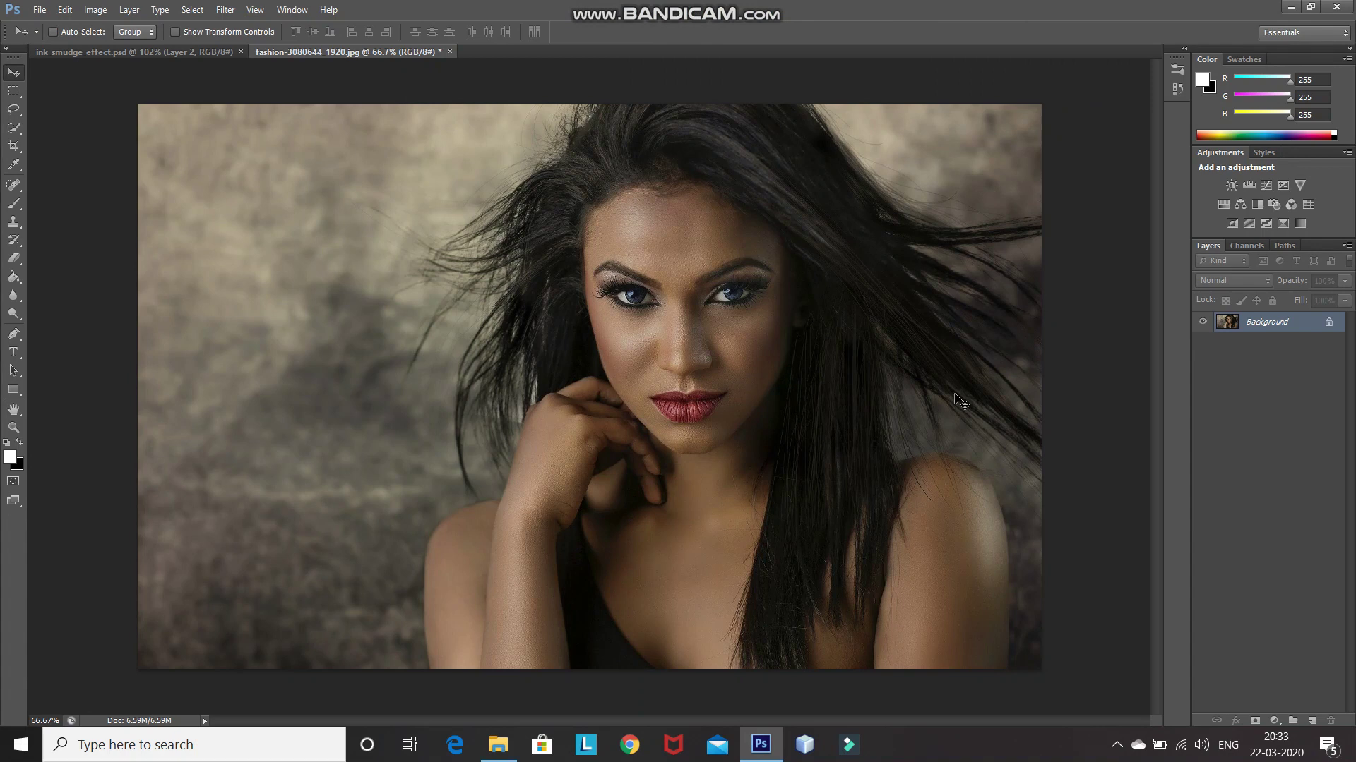
# - Convert the Background layer to a smart object
pyautogui.click(1292, 327)
pyautogui.rightClick(1292, 327)
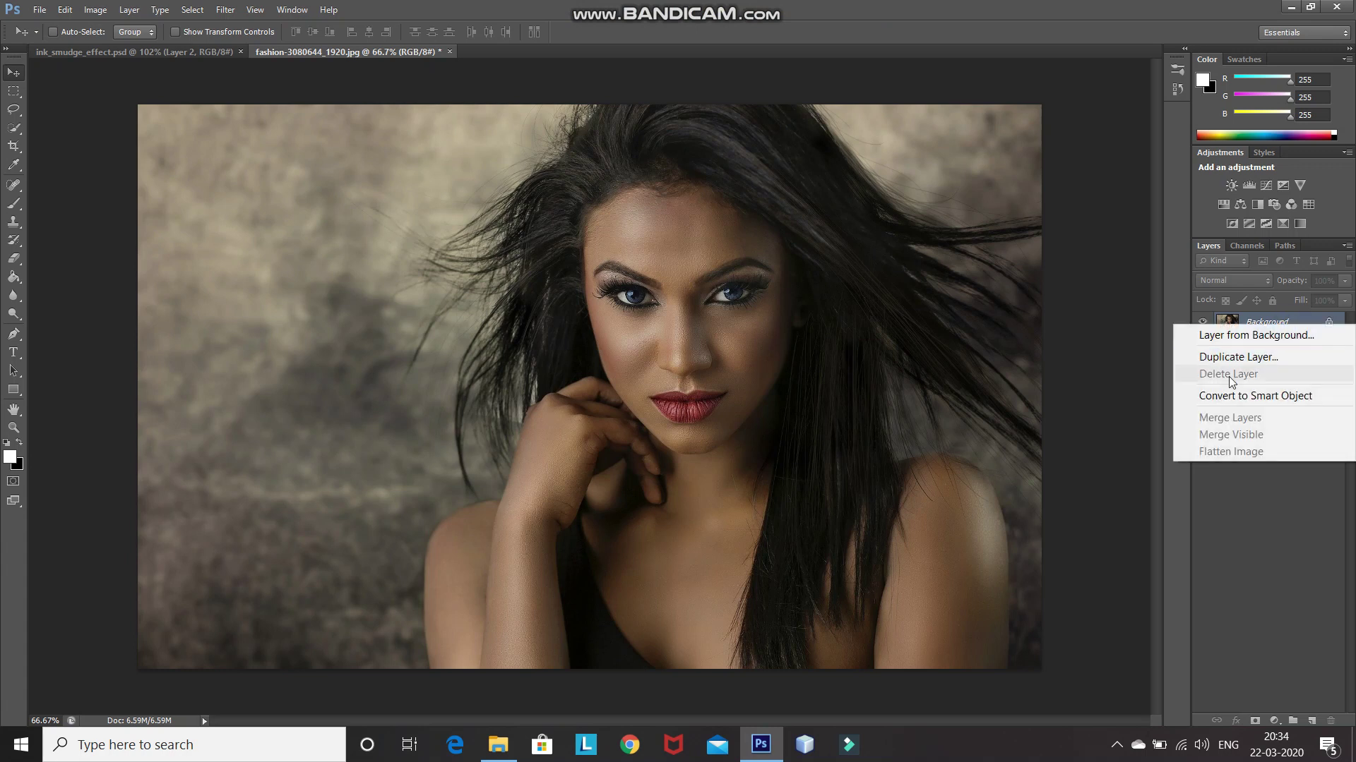
pyautogui.click(1227, 399)
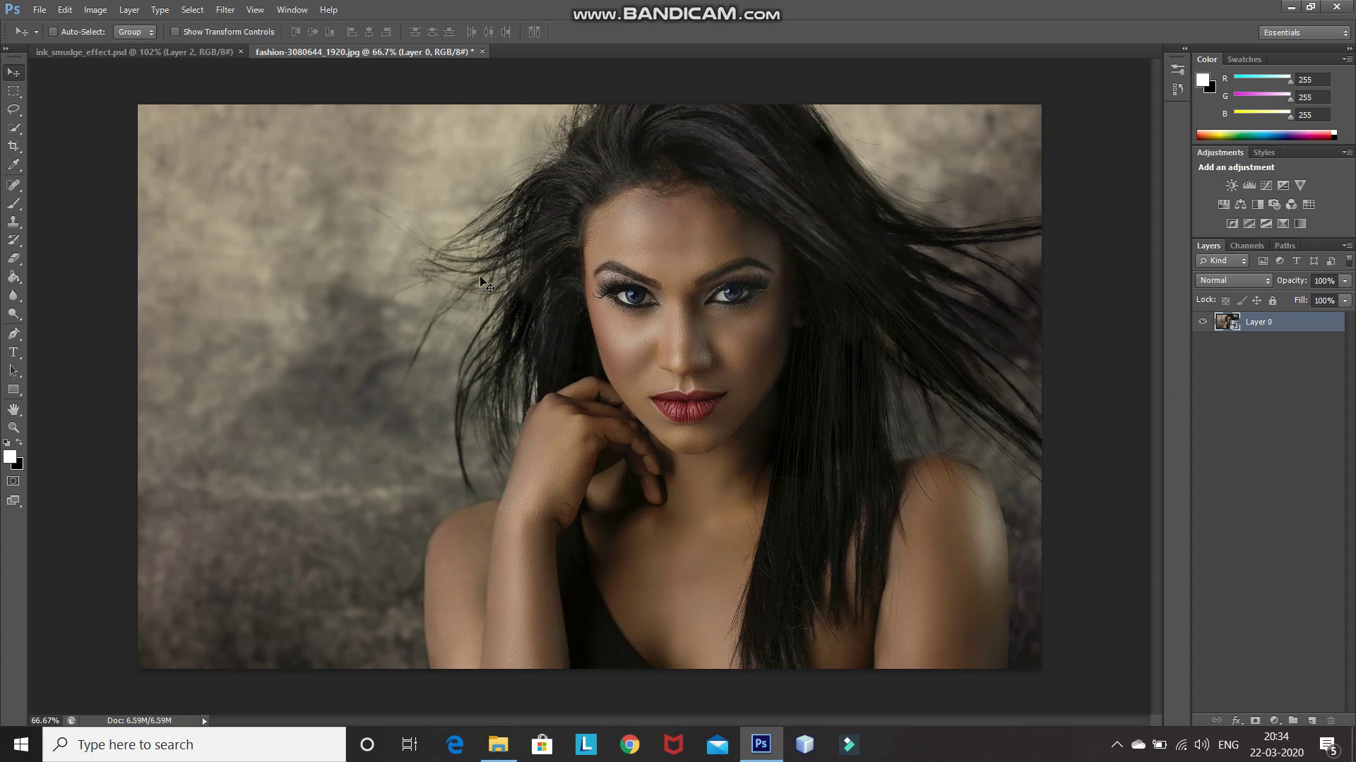
# - Crop the portrait closer around the face, hair and hand, trimming both sides and the lower part of the photo
pyautogui.click(14, 149)
pyautogui.click(47, 149)
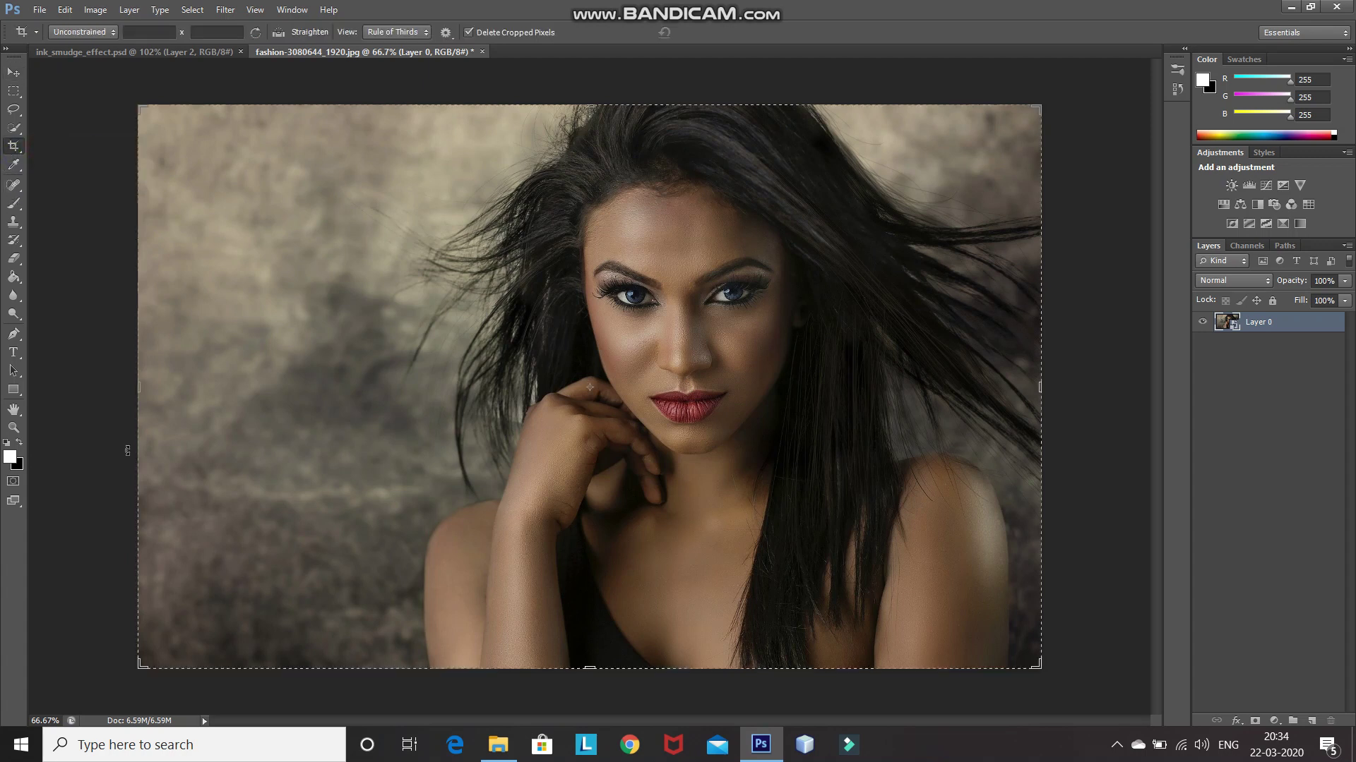
pyautogui.moveTo(139, 388); pyautogui.dragTo(287, 395)
pyautogui.moveTo(590, 667); pyautogui.dragTo(593, 584)
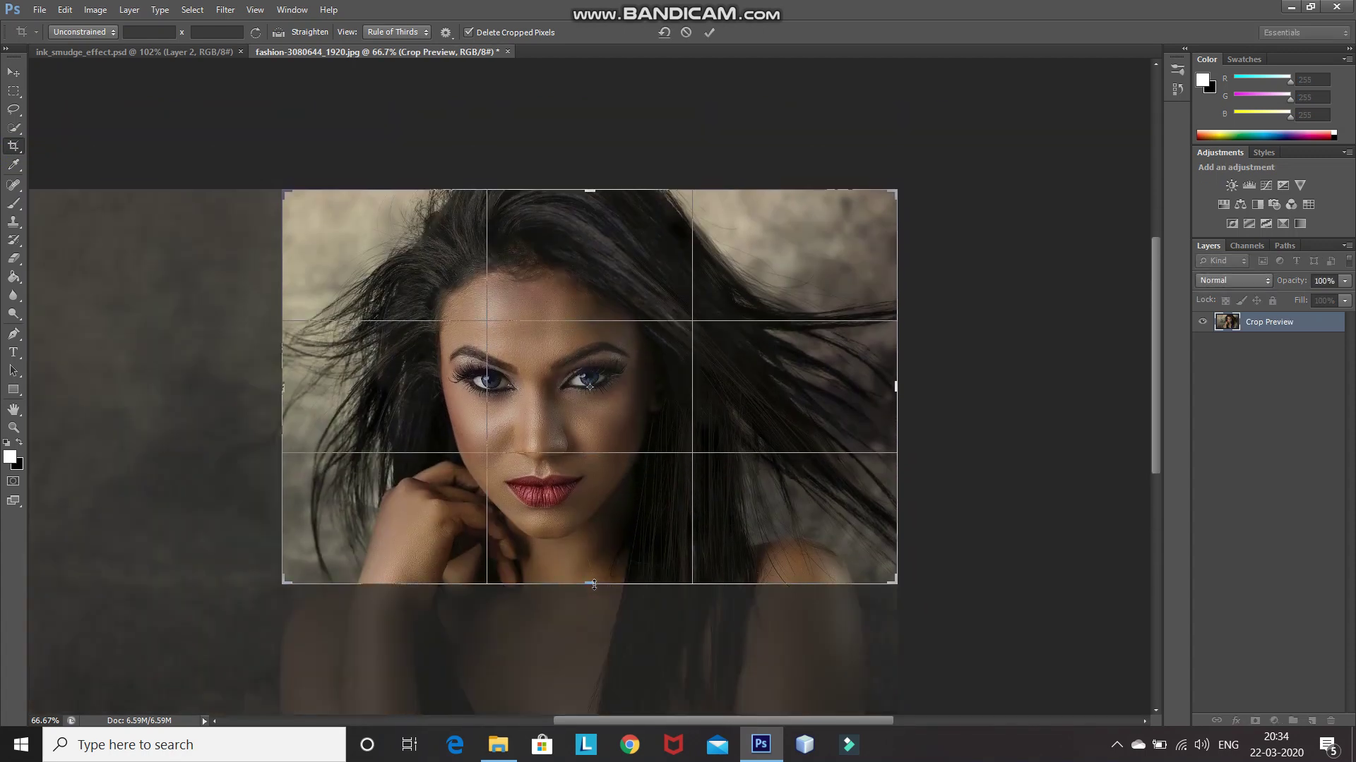
pyautogui.moveTo(895, 387); pyautogui.dragTo(852, 388)
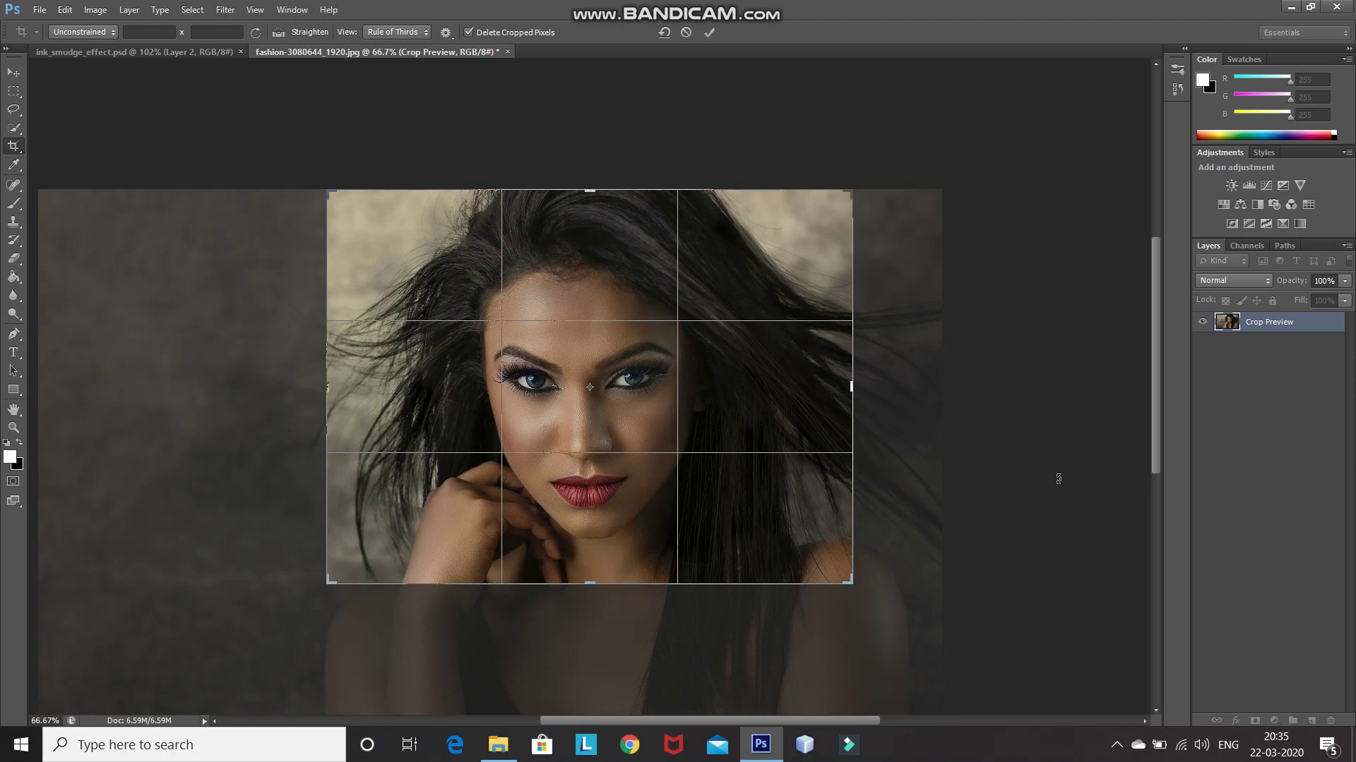
pyautogui.click(710, 32)
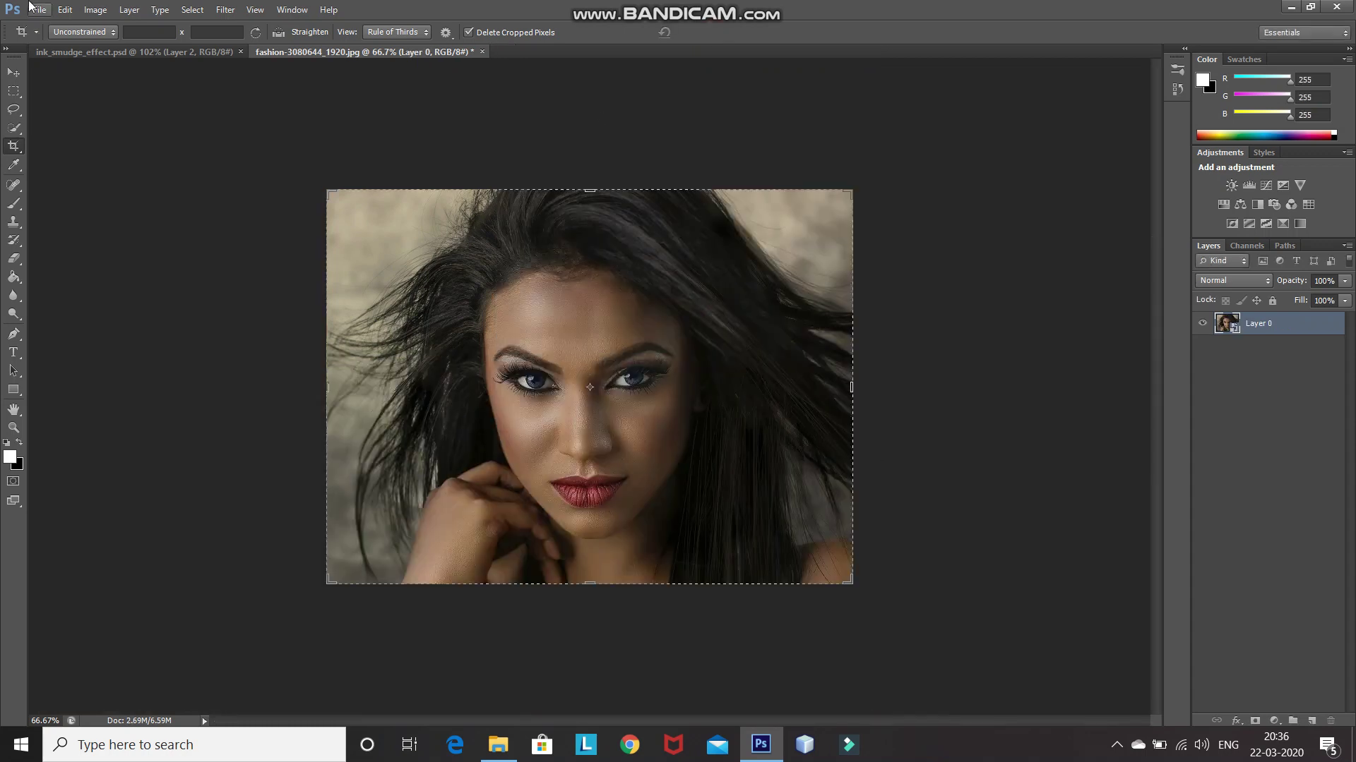
# - Add a new layer, fill it with white and place it beneath the photo layer
pyautogui.click(255, 10)
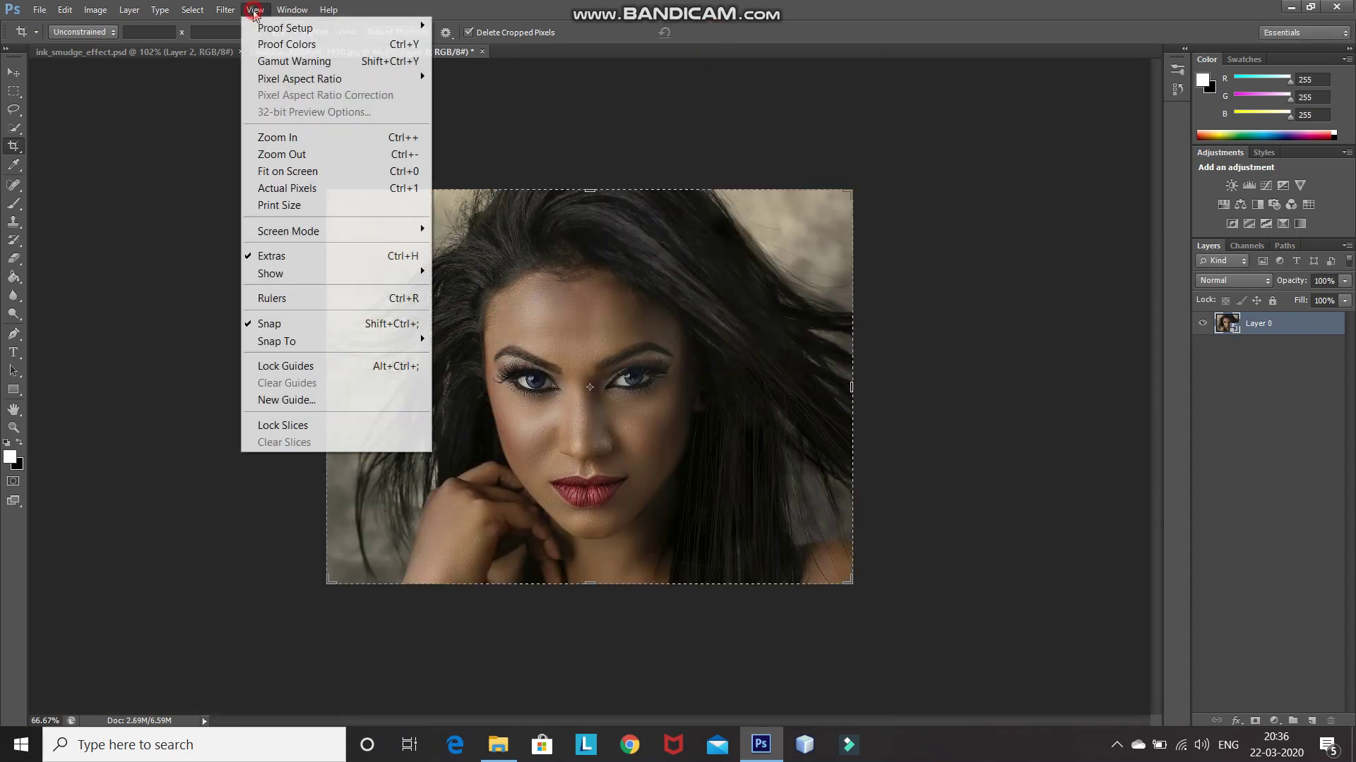
pyautogui.click(289, 174)
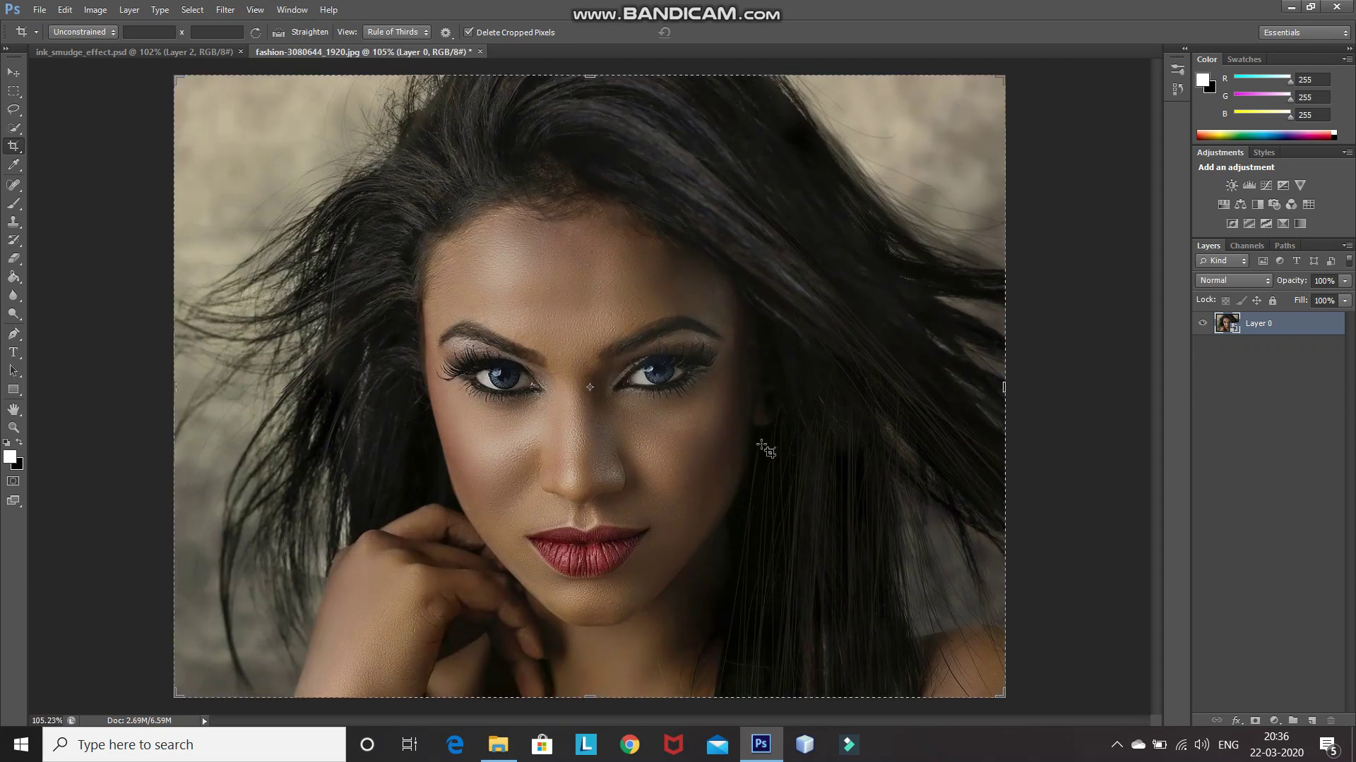
pyautogui.click(1311, 720)
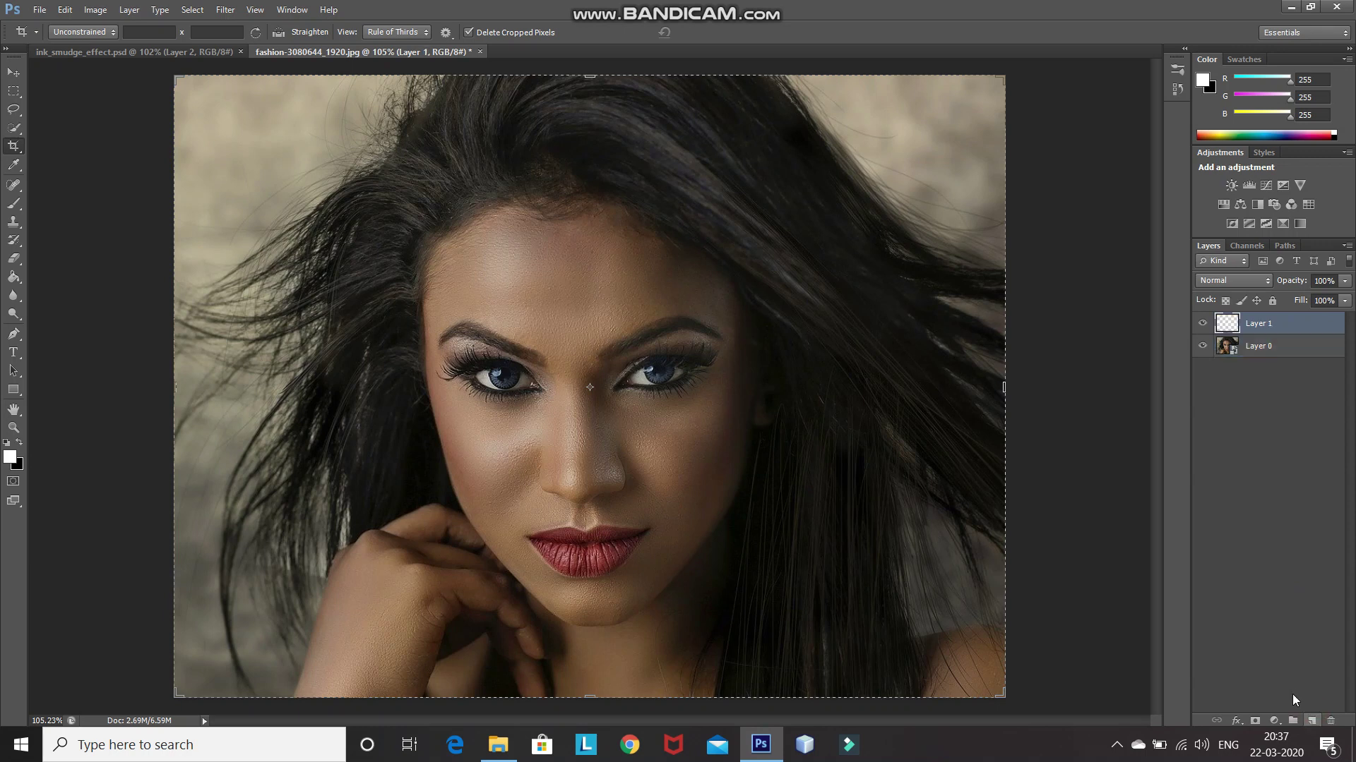
pyautogui.click(12, 278)
pyautogui.click(42, 290)
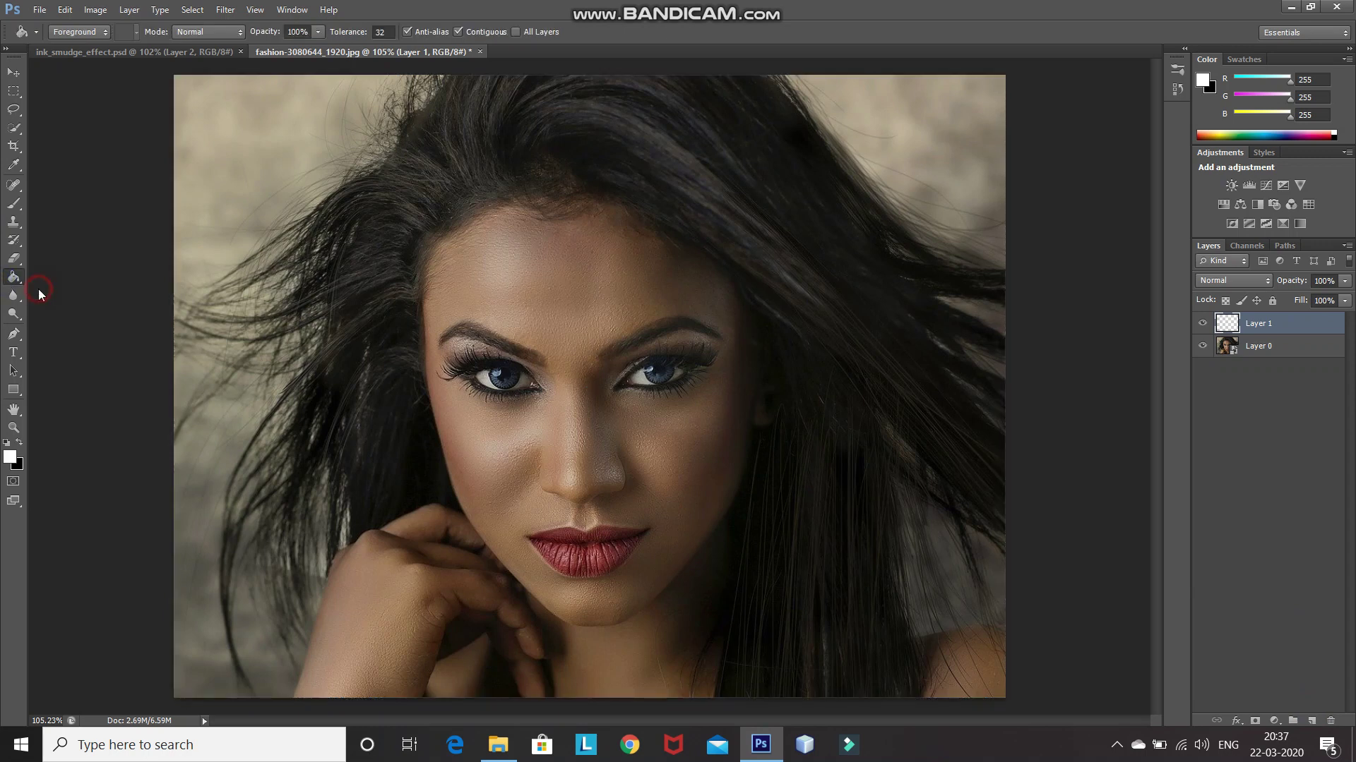
pyautogui.click(9, 456)
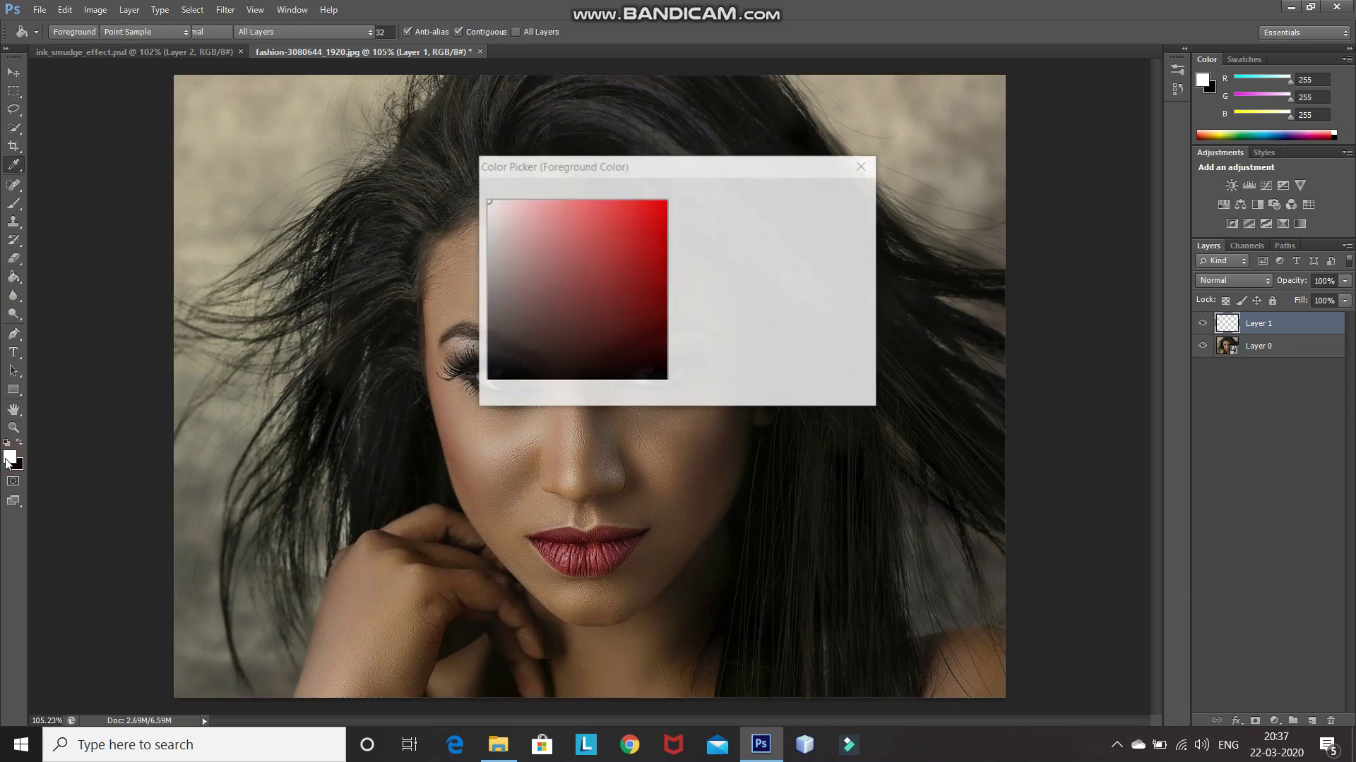
pyautogui.click(804, 192)
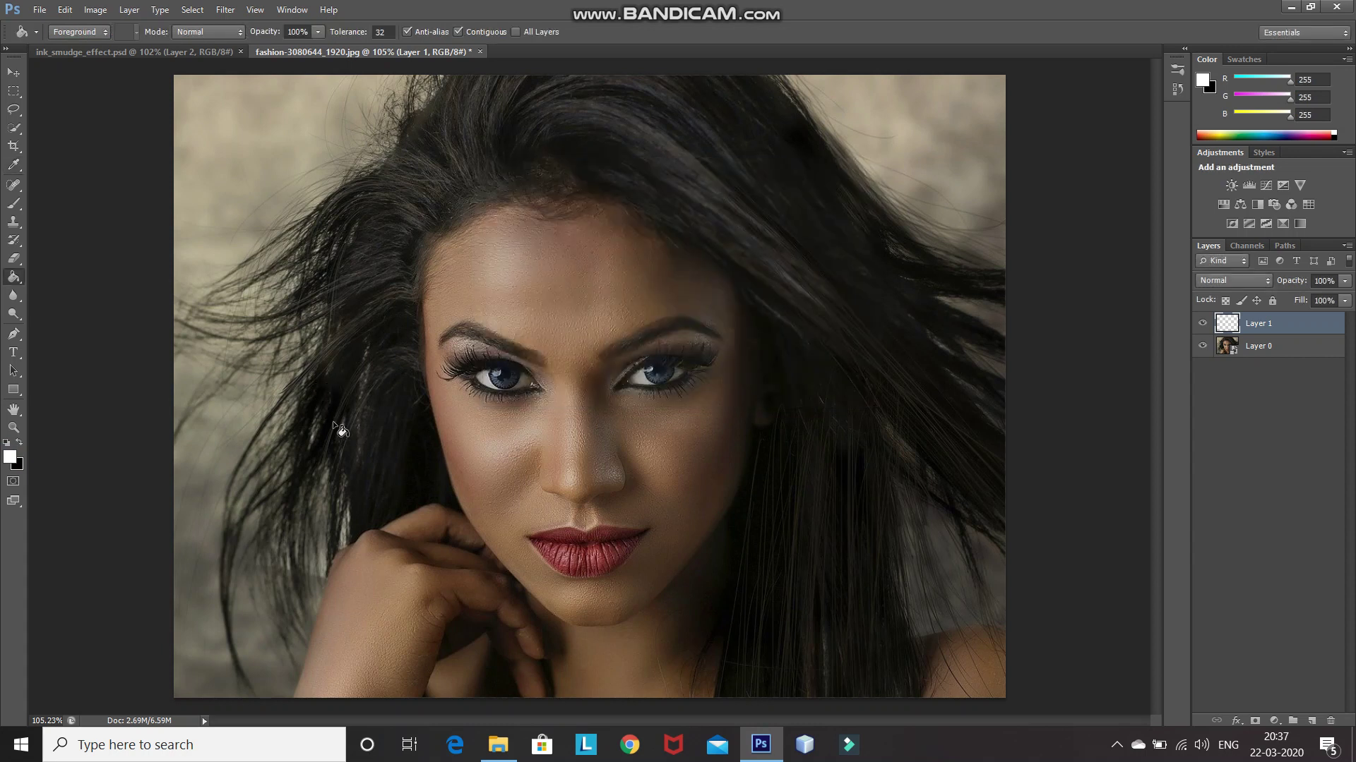
pyautogui.click(367, 424)
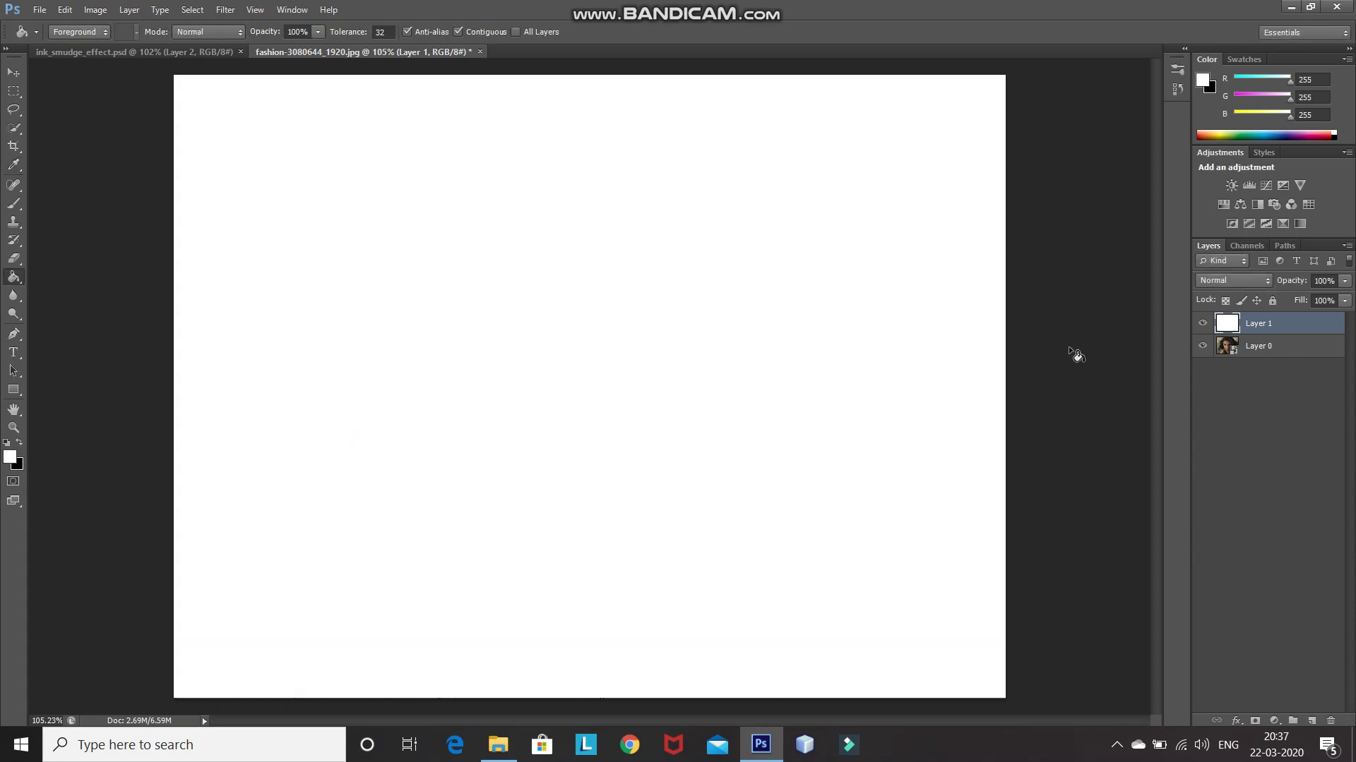
pyautogui.moveTo(1310, 328); pyautogui.dragTo(1303, 393)
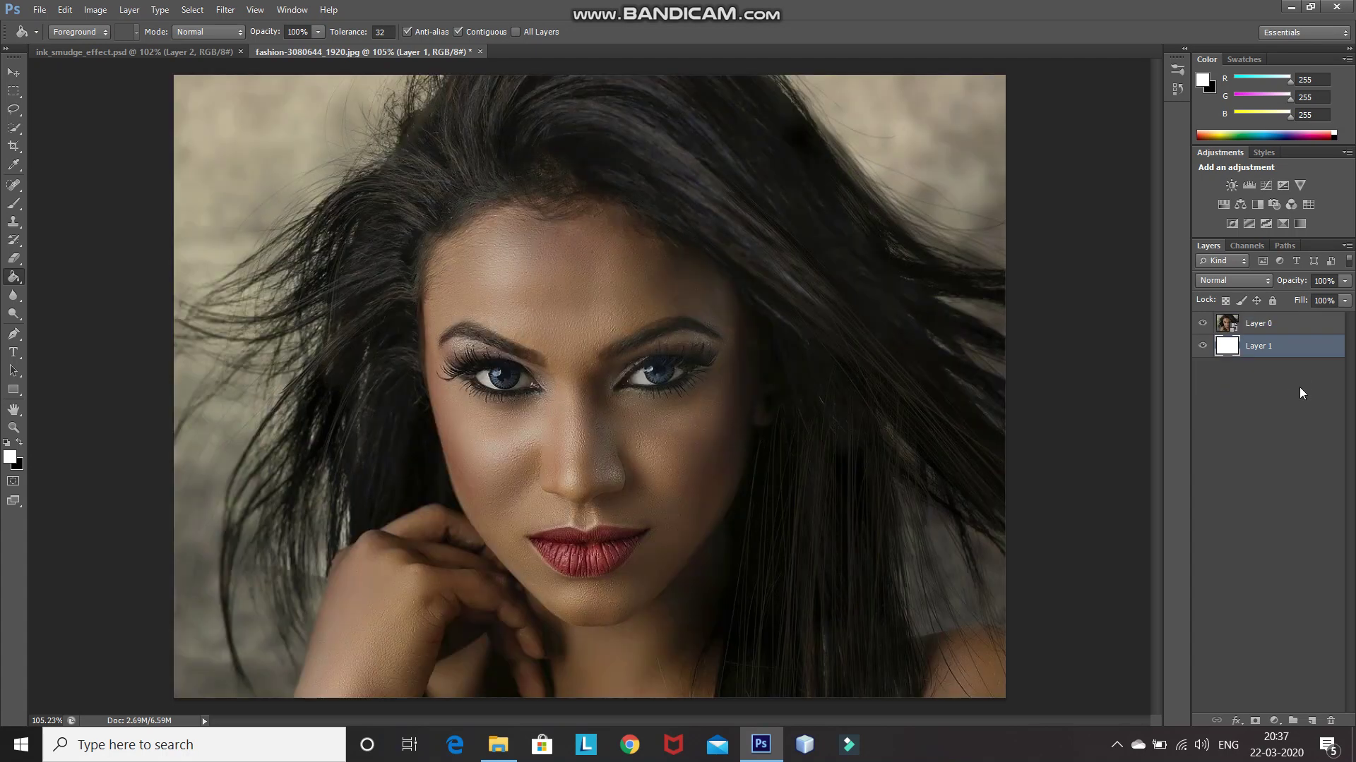
# - Apply the Dry Brush filter to the photo layer with Brush Size 10, Brush Detail 10 and Texture 1
pyautogui.click(1267, 326)
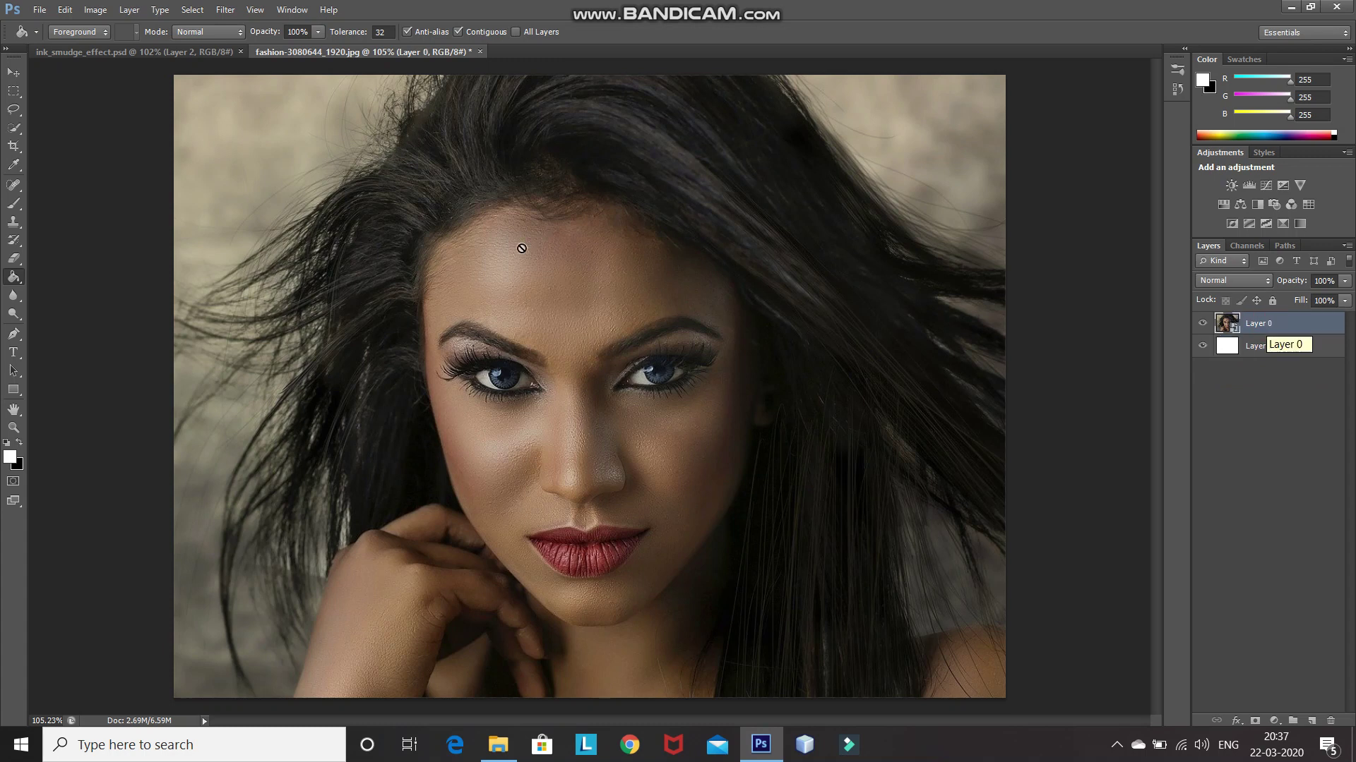
pyautogui.click(226, 10)
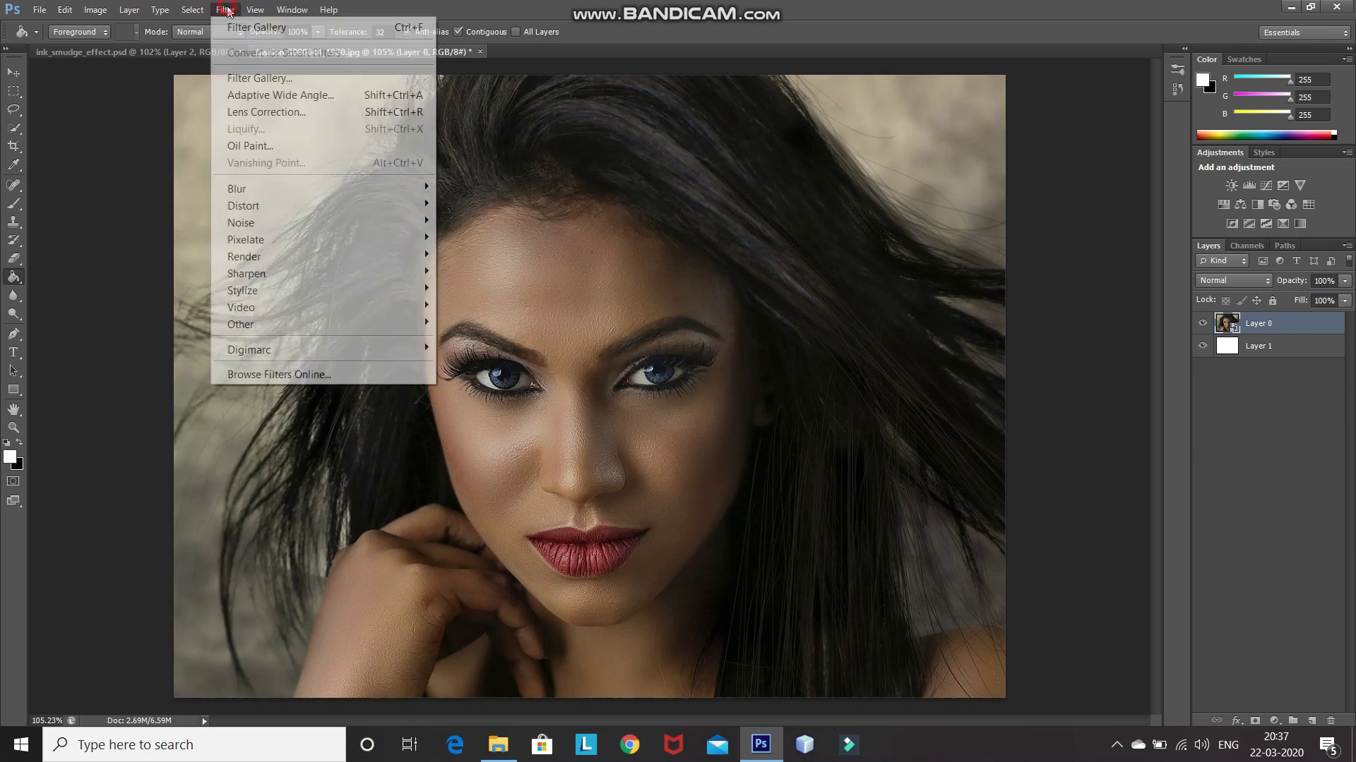
pyautogui.click(240, 79)
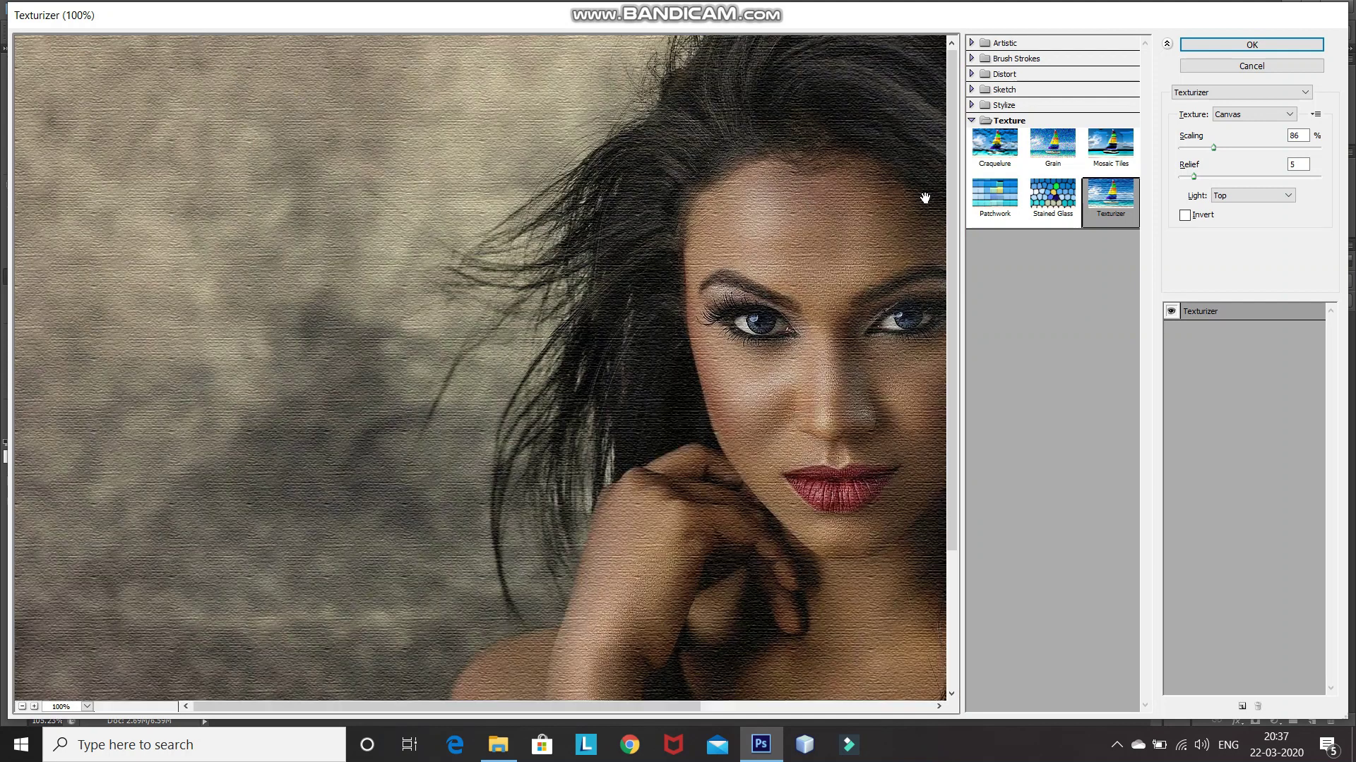
pyautogui.click(973, 43)
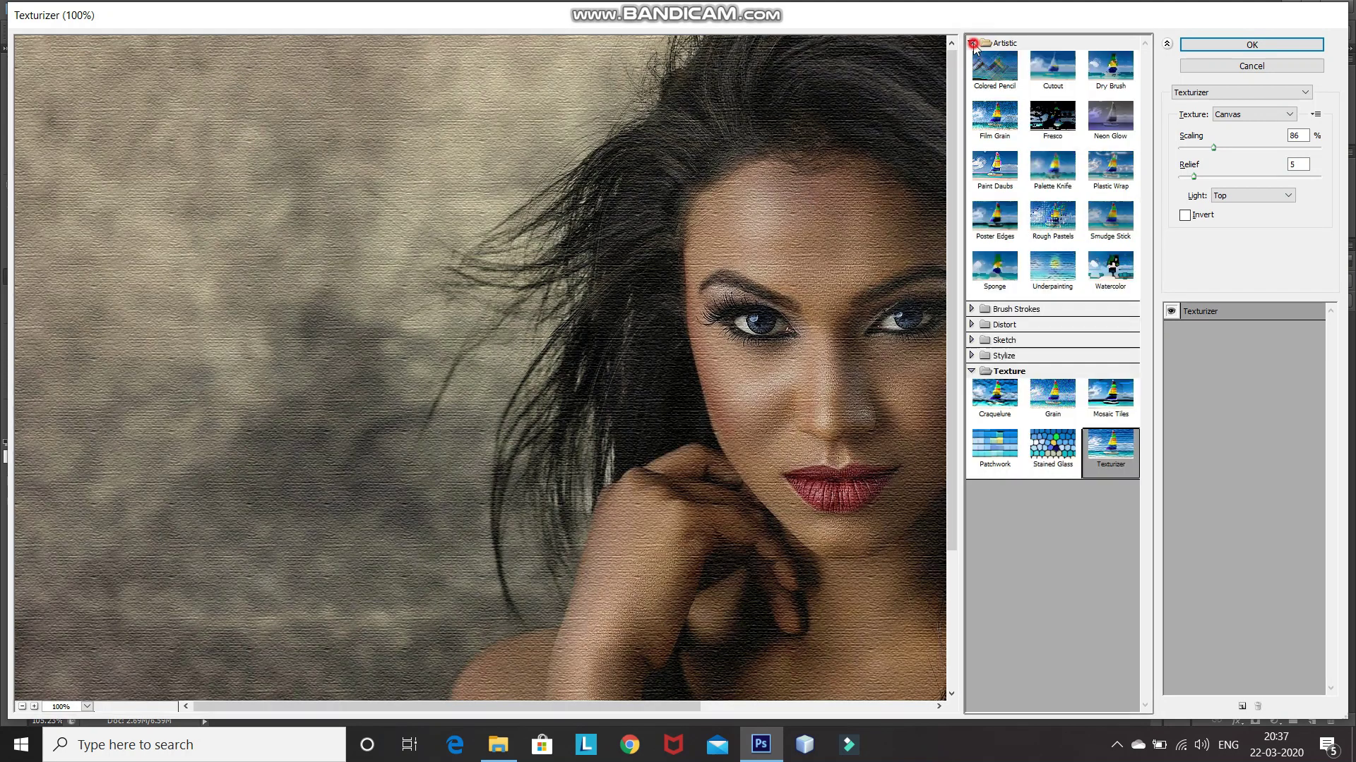
pyautogui.click(1112, 71)
pyautogui.click(23, 706)
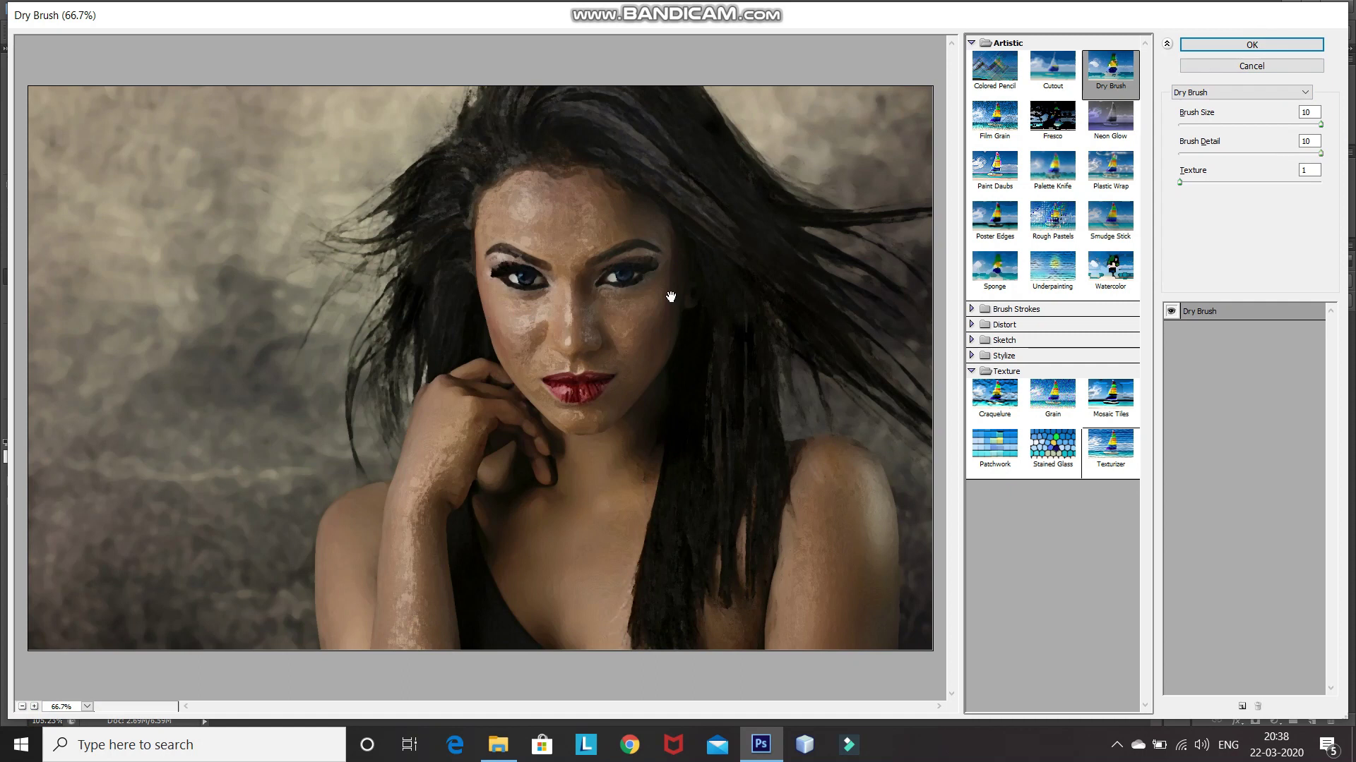
pyautogui.click(1318, 111)
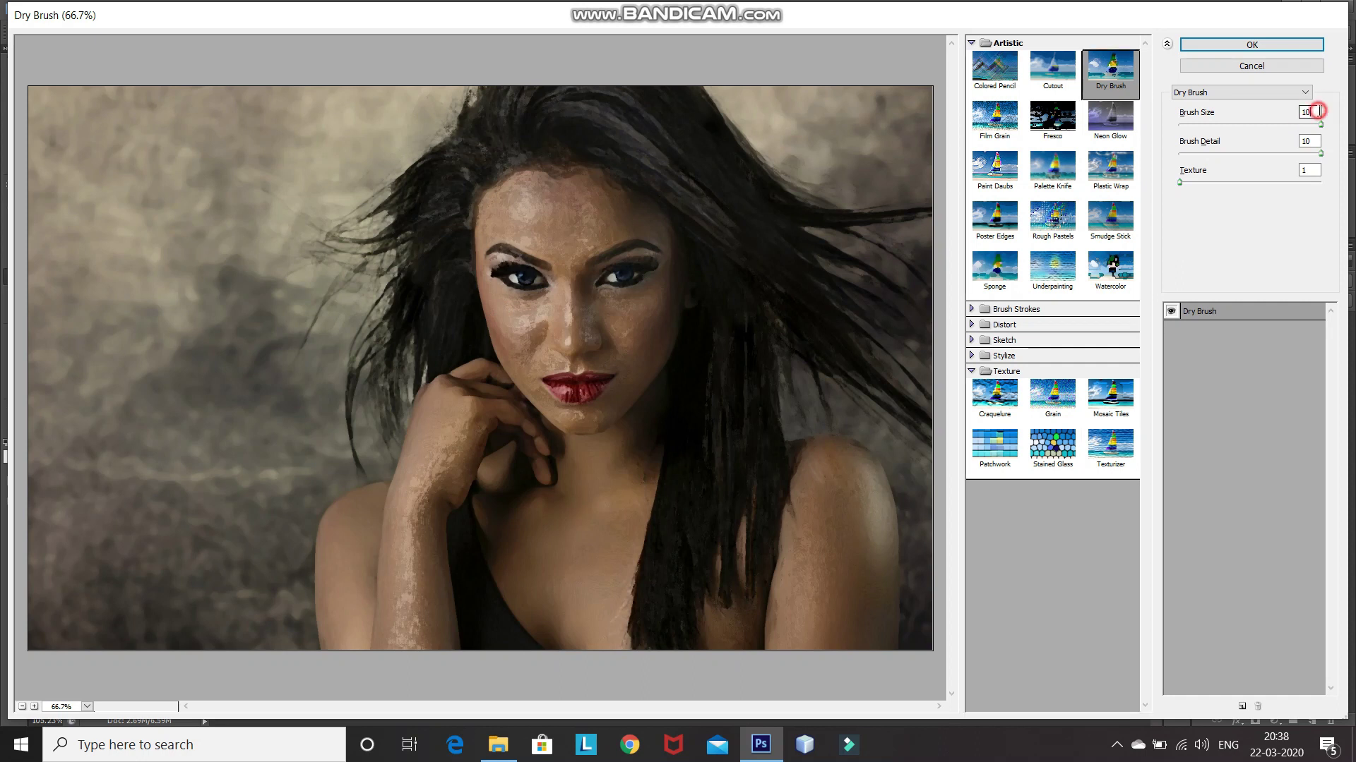
pyautogui.click(1318, 141)
pyautogui.click(1229, 43)
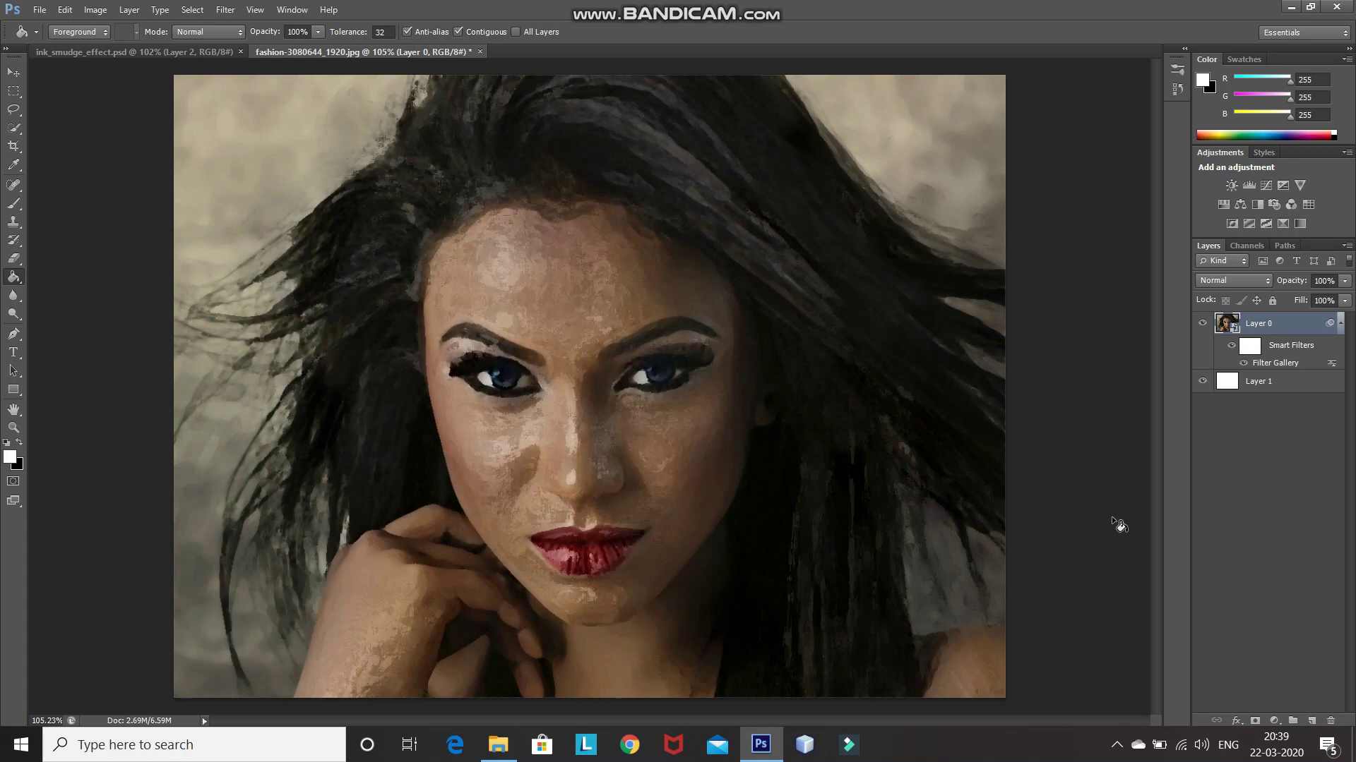
# - Create a new group above the photo layer and add a layer mask to it
pyautogui.click(1292, 720)
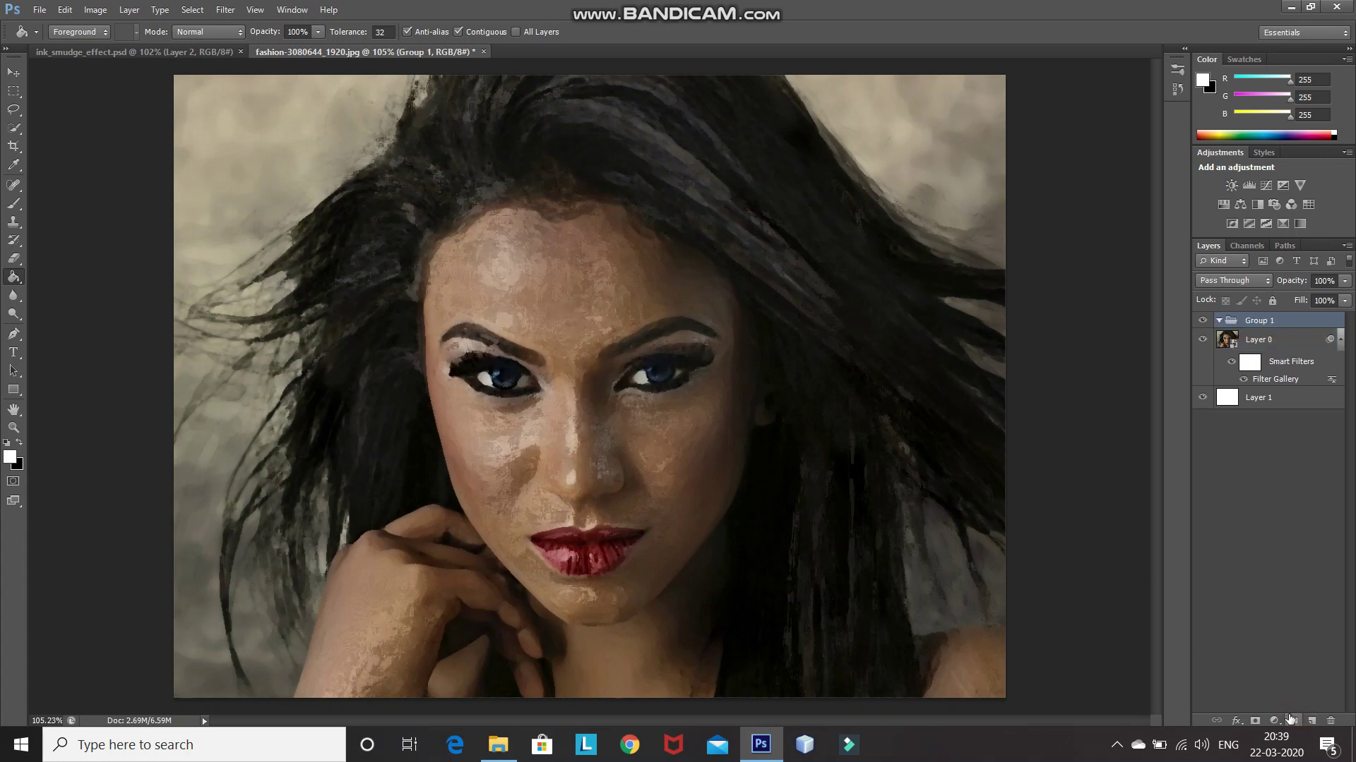
pyautogui.click(1255, 722)
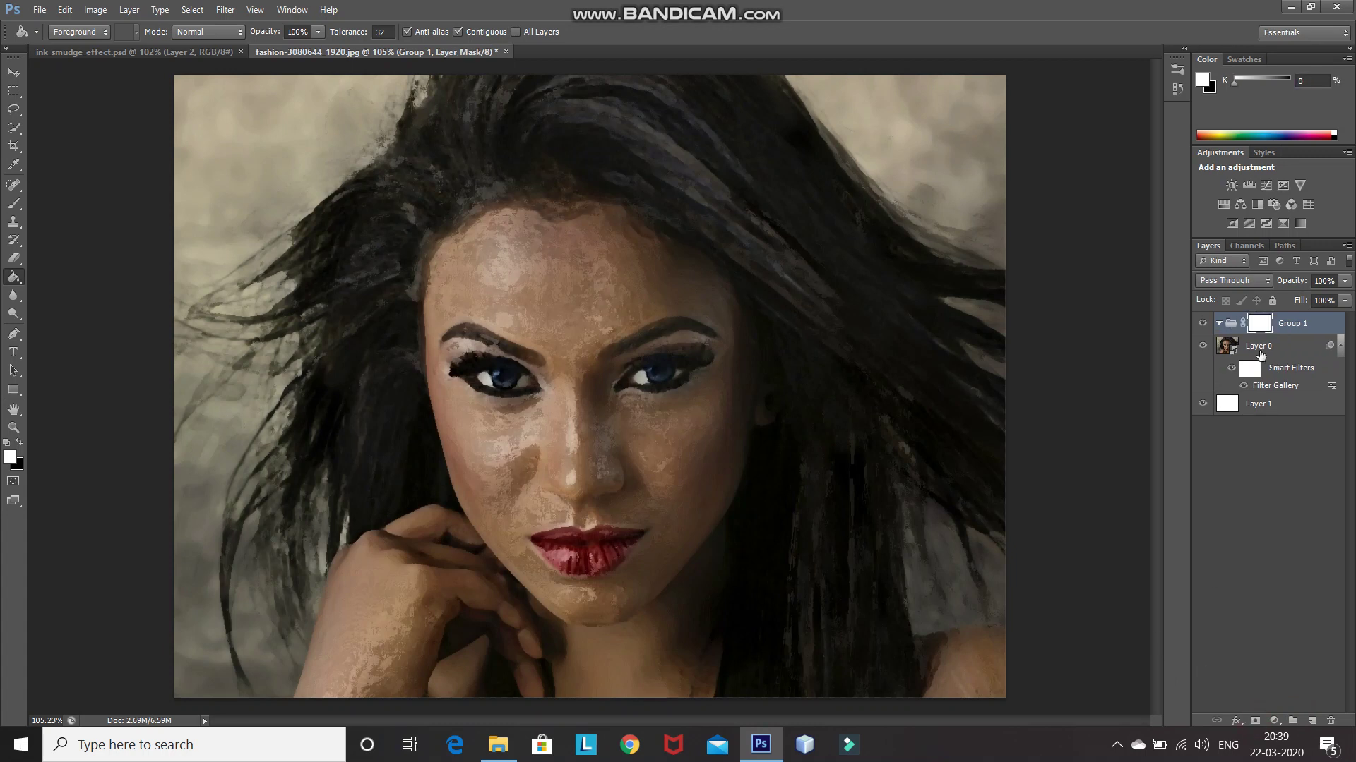
# - Copy the whole filtered photo layer, paste it into the group's layer mask and clear the selection
pyautogui.click(1265, 346)
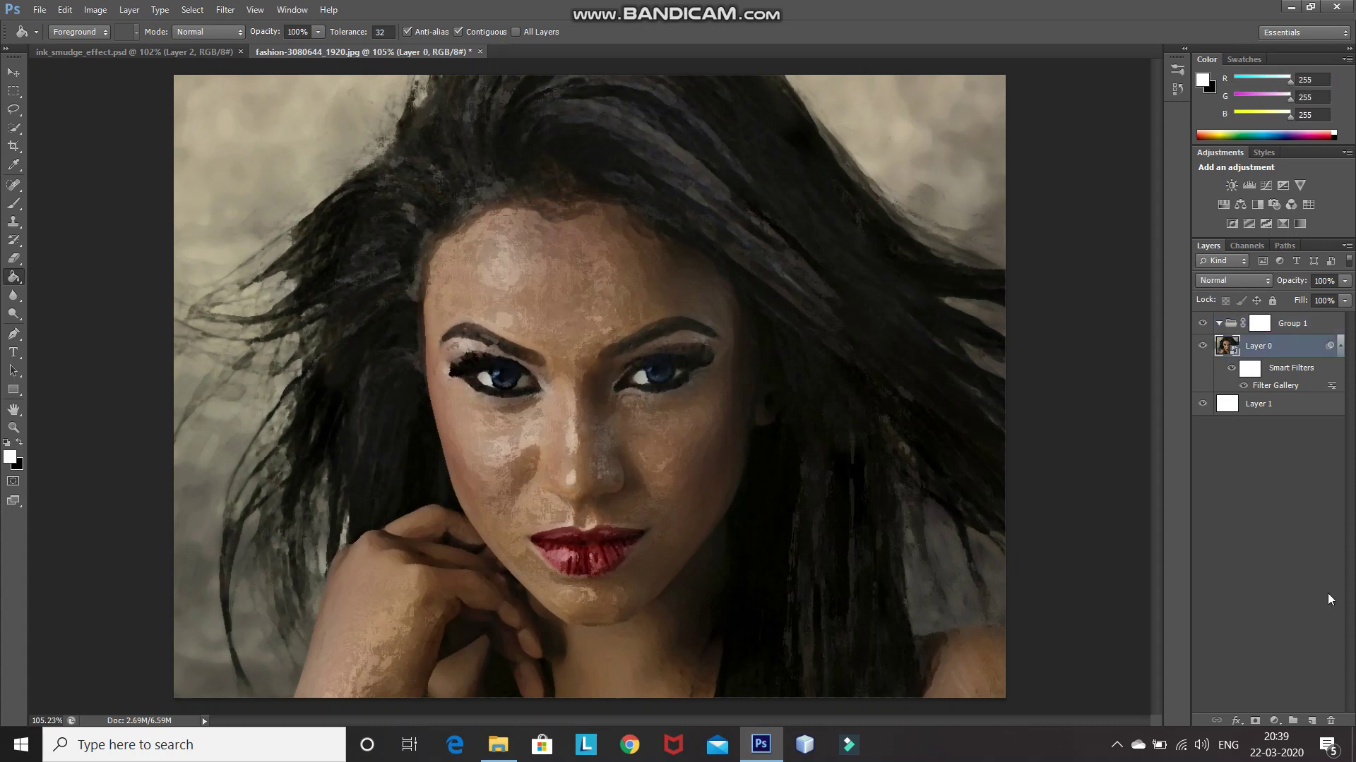
pyautogui.hotkey('ctrl', 'a')
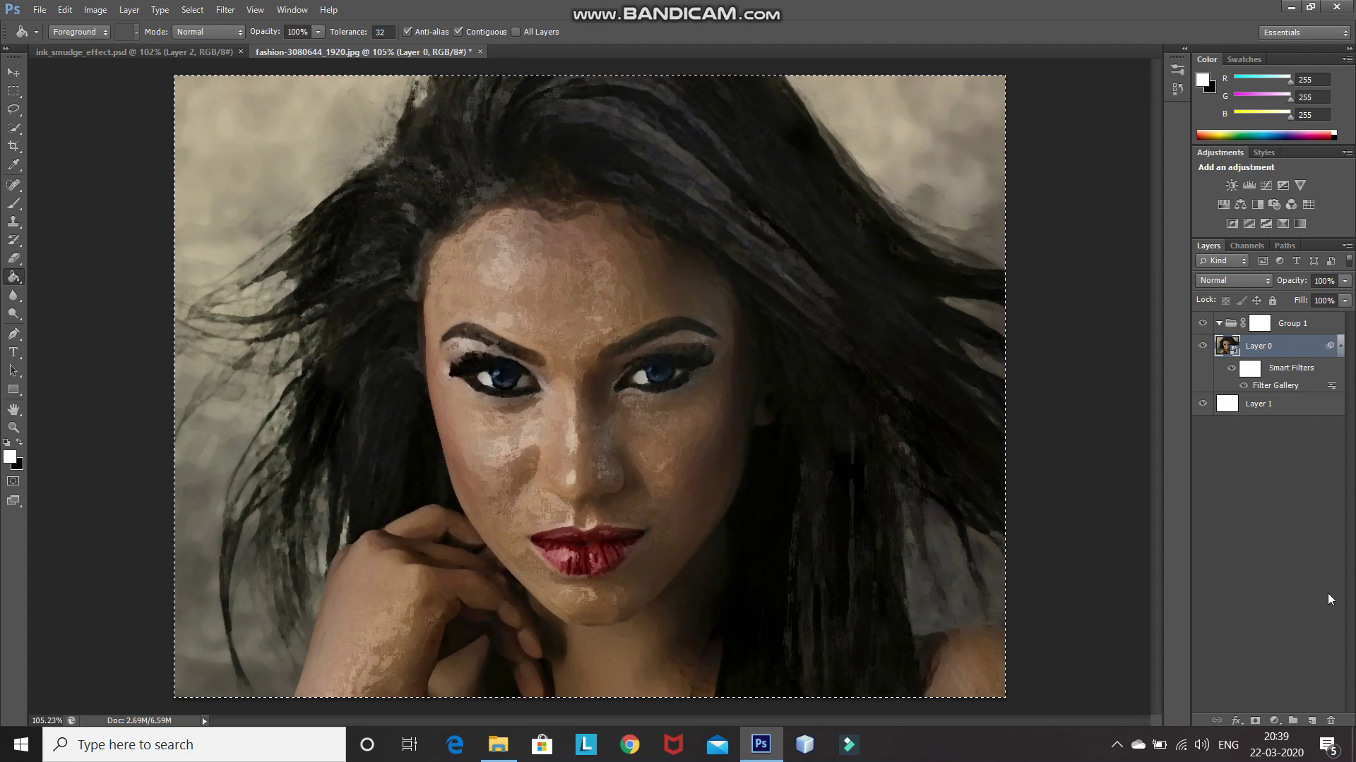
pyautogui.hotkey('ctrl', 'd')
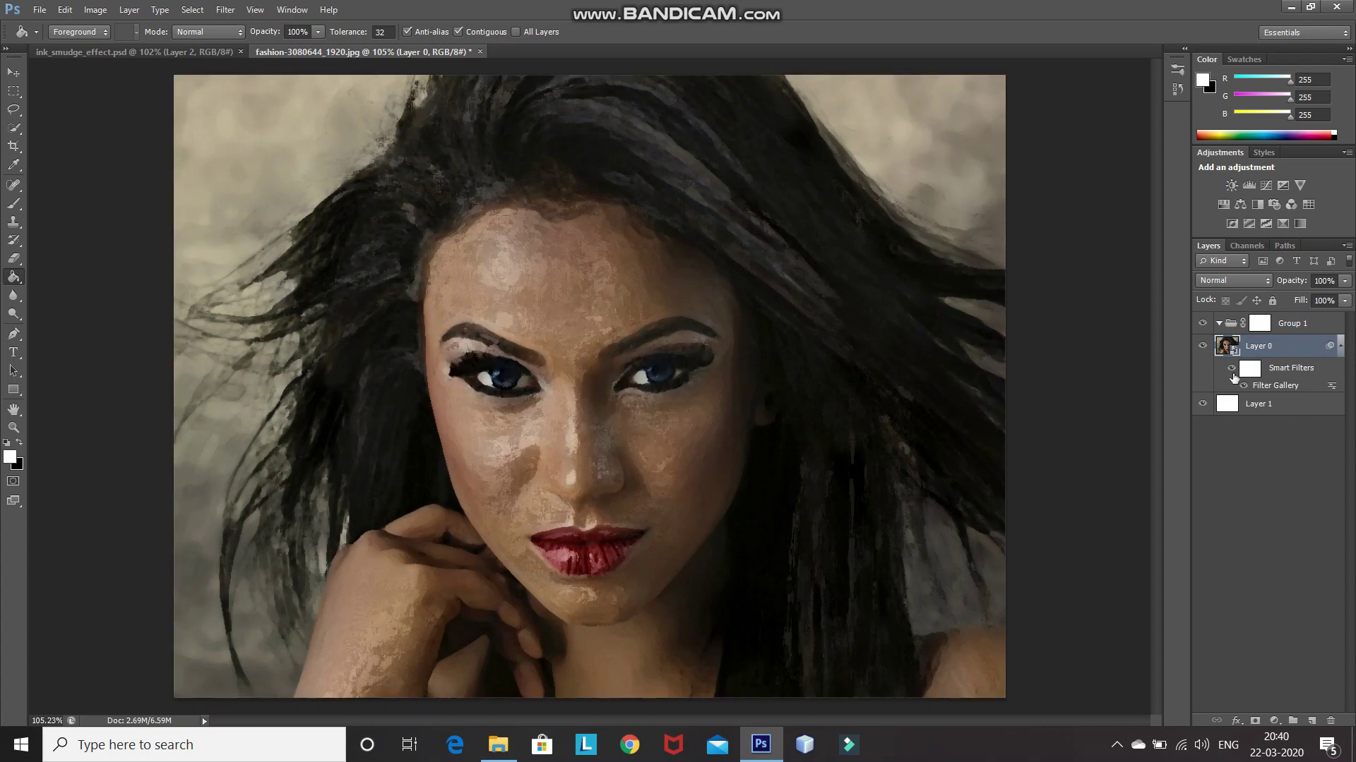
pyautogui.click(1256, 326)
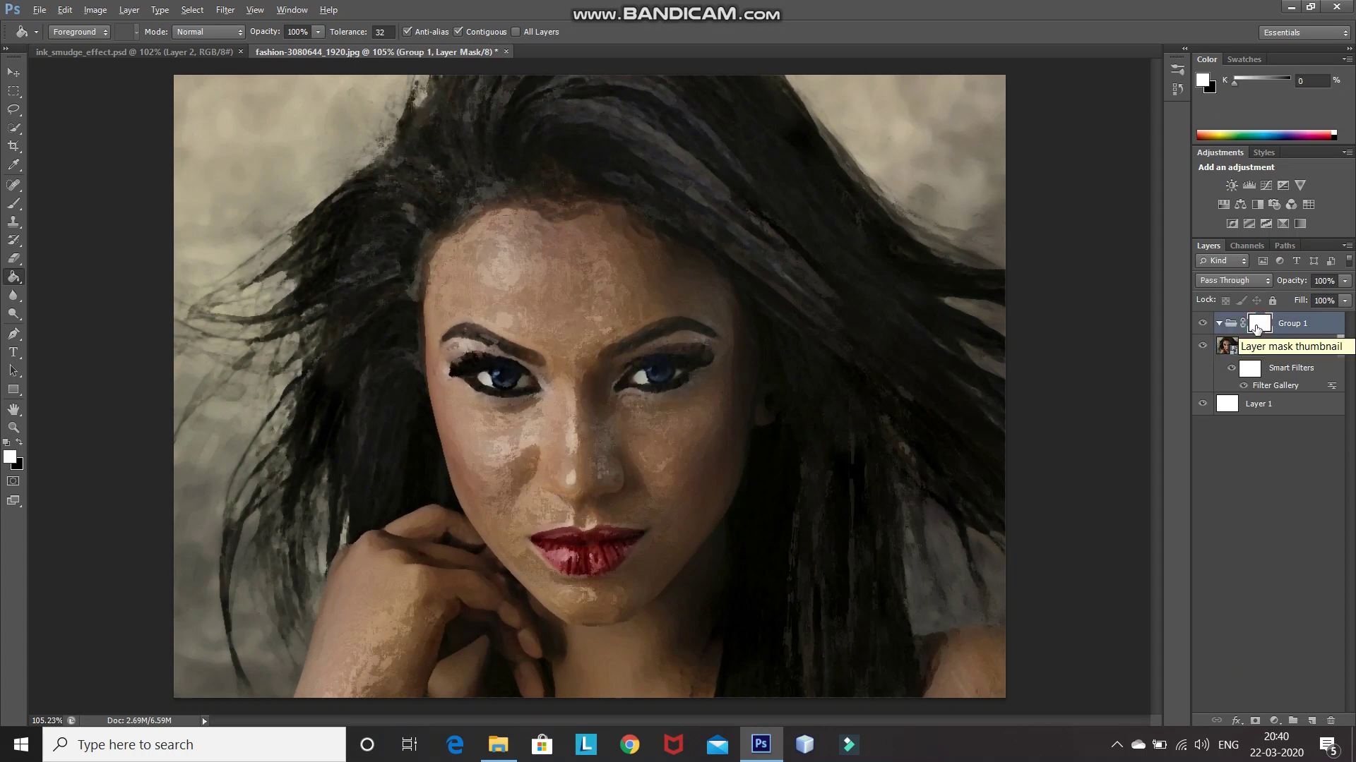
pyautogui.click(1256, 326)
pyautogui.keyDown('alt'); pyautogui.click(1256, 327); pyautogui.keyUp('alt')
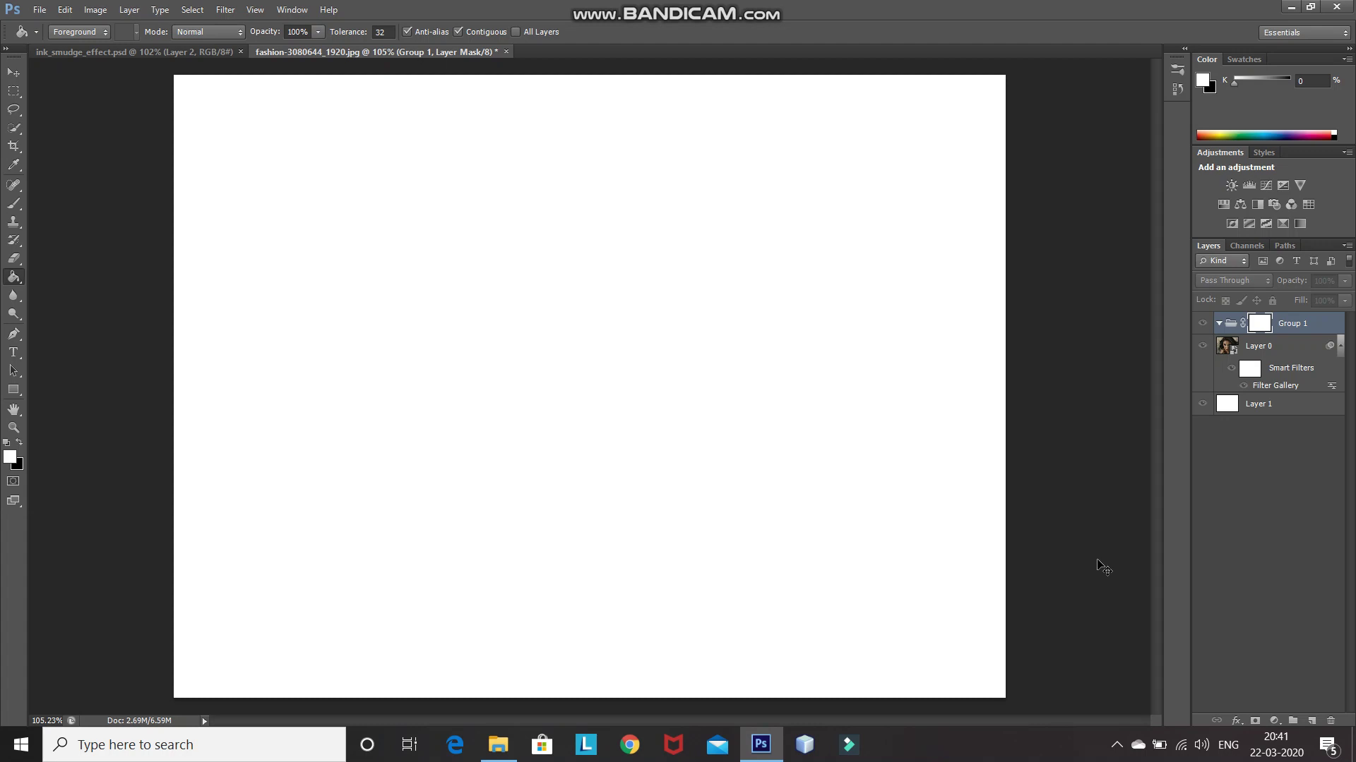
pyautogui.hotkey('ctrl', 'v')
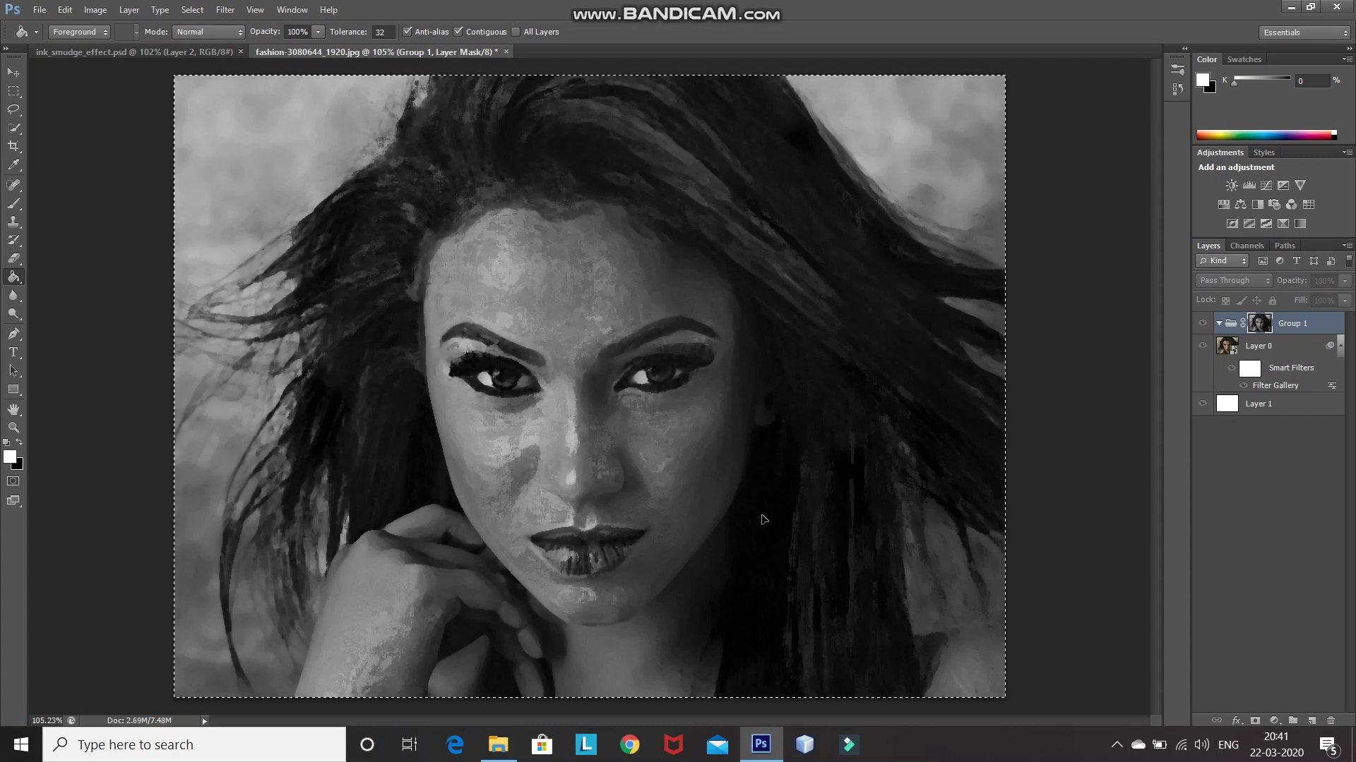
pyautogui.hotkey('ctrl', 'd')
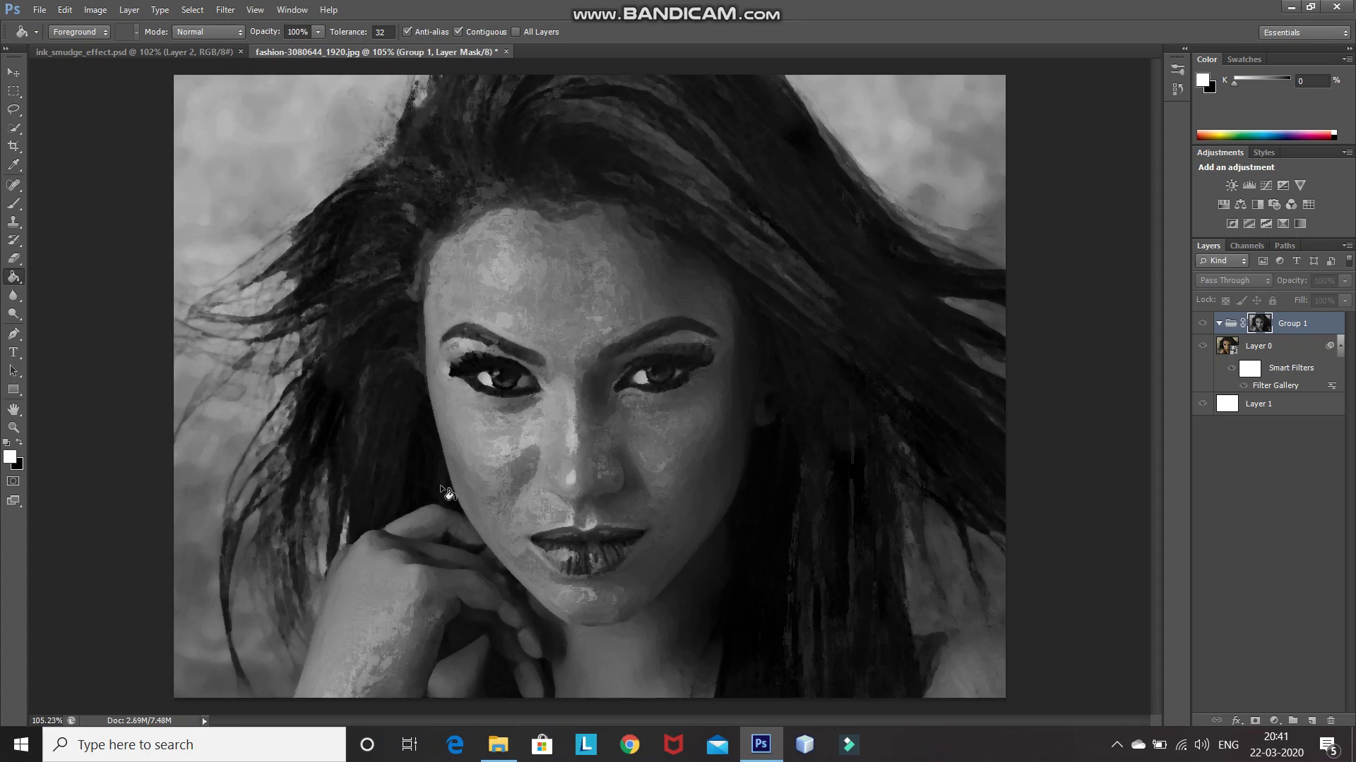
# - Increase the group mask's contrast to 80 with a Brightness/Contrast adjustment
pyautogui.click(94, 10)
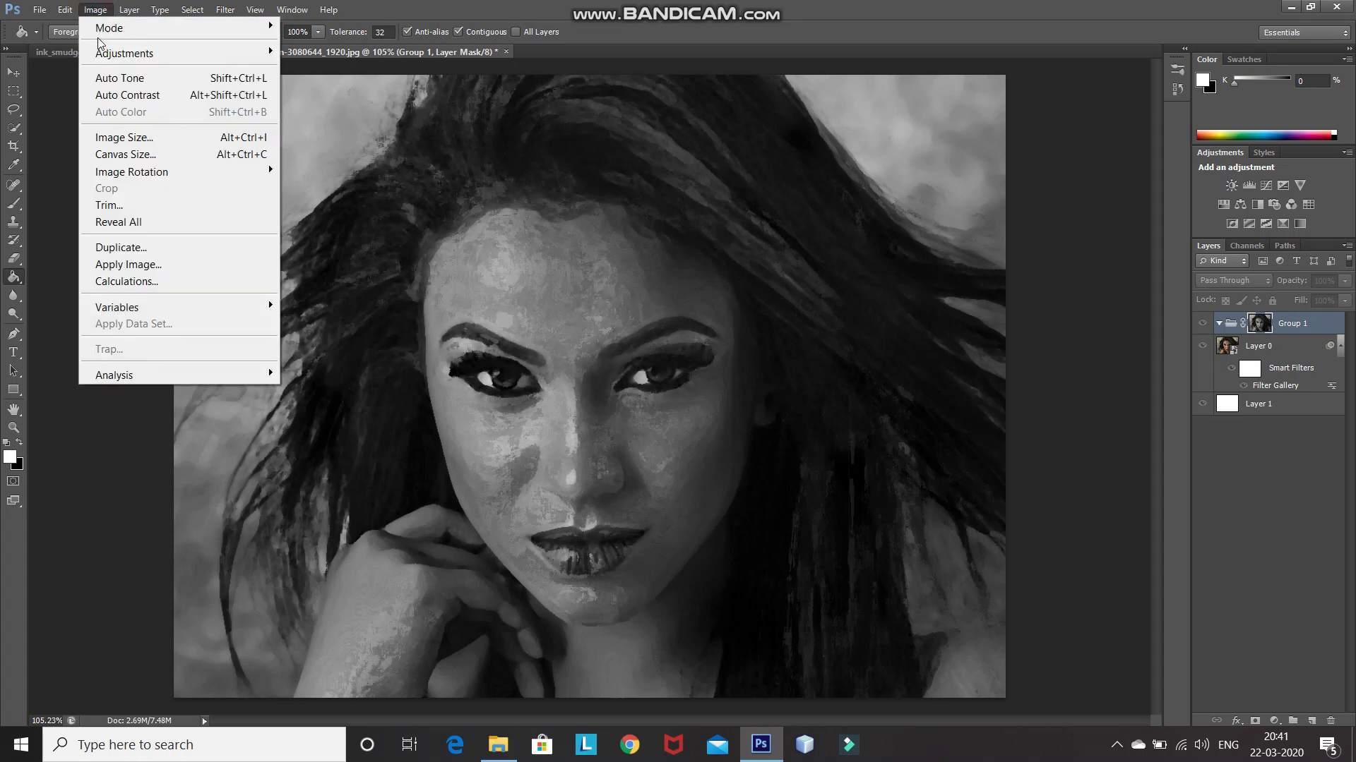
pyautogui.moveTo(102, 53)
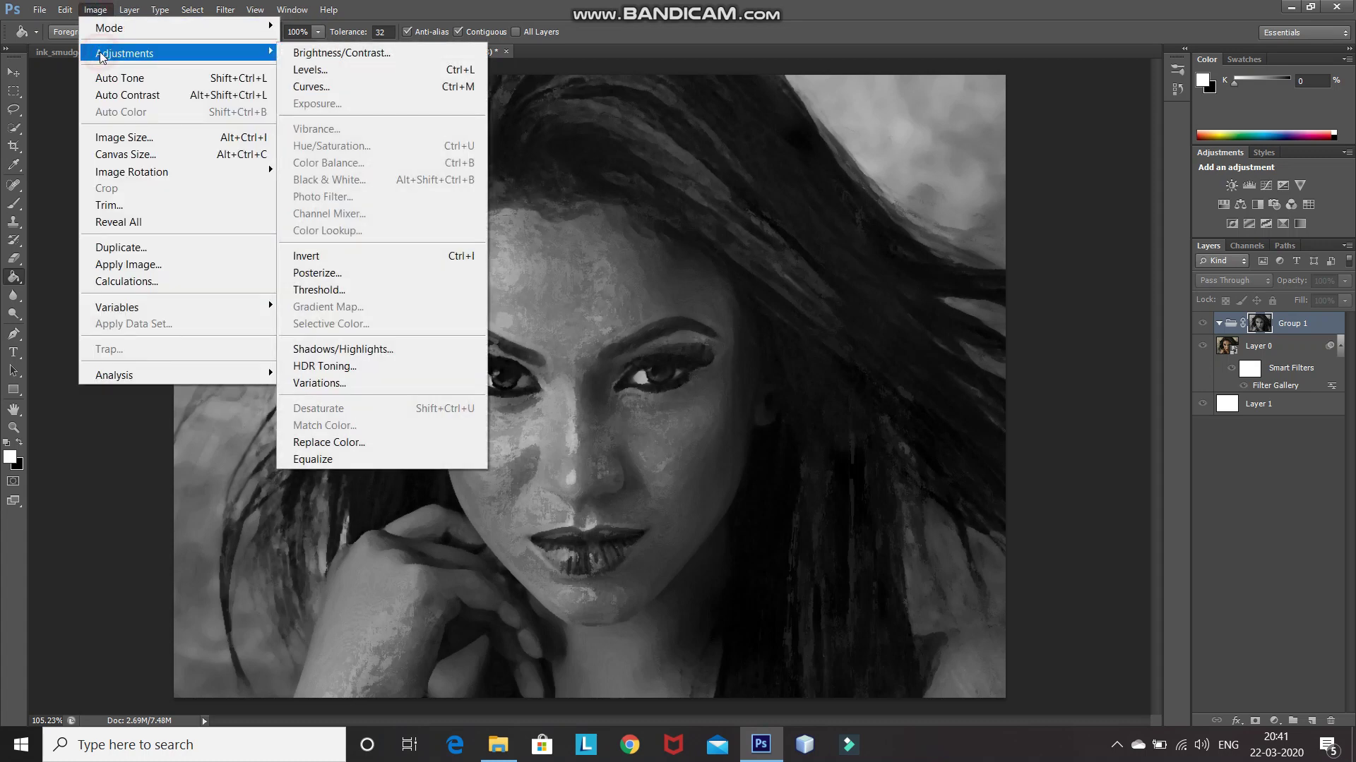
pyautogui.click(338, 53)
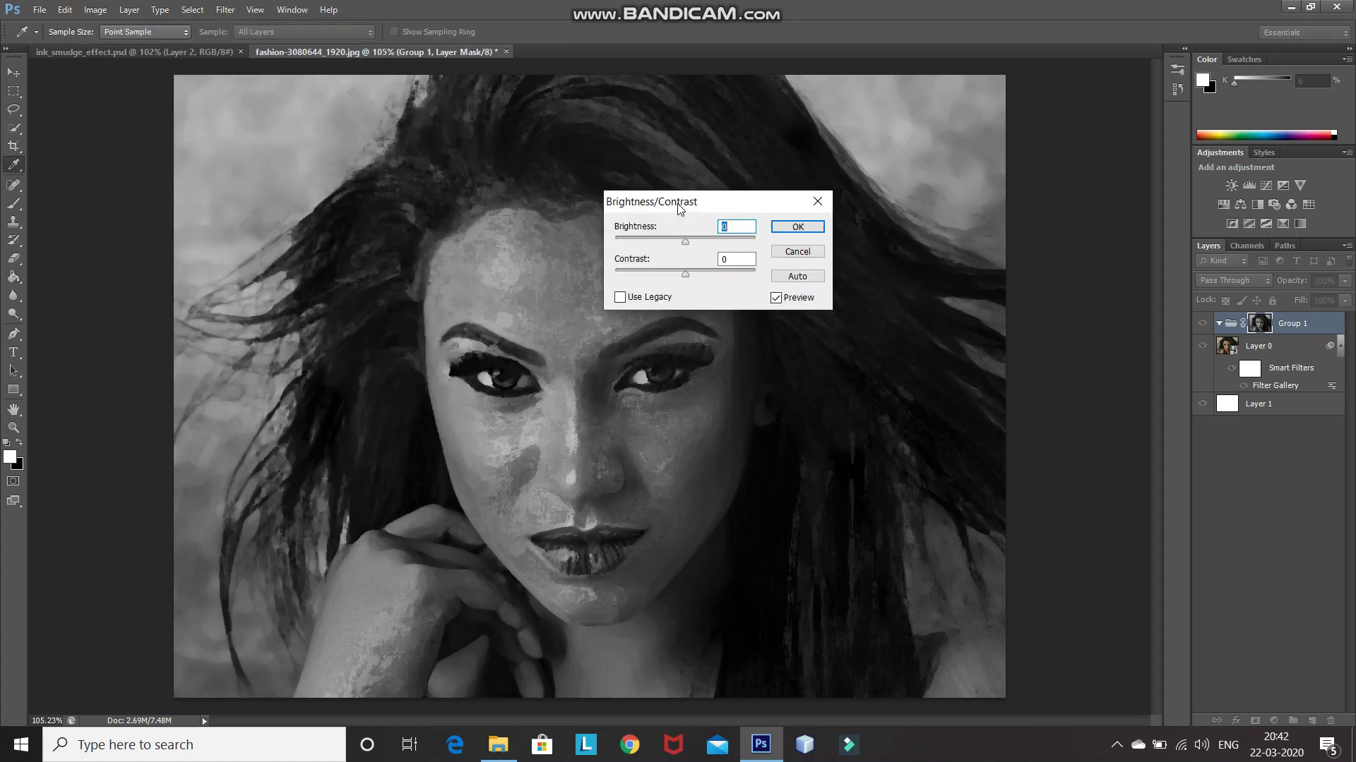
pyautogui.click(688, 273)
pyautogui.write('80')
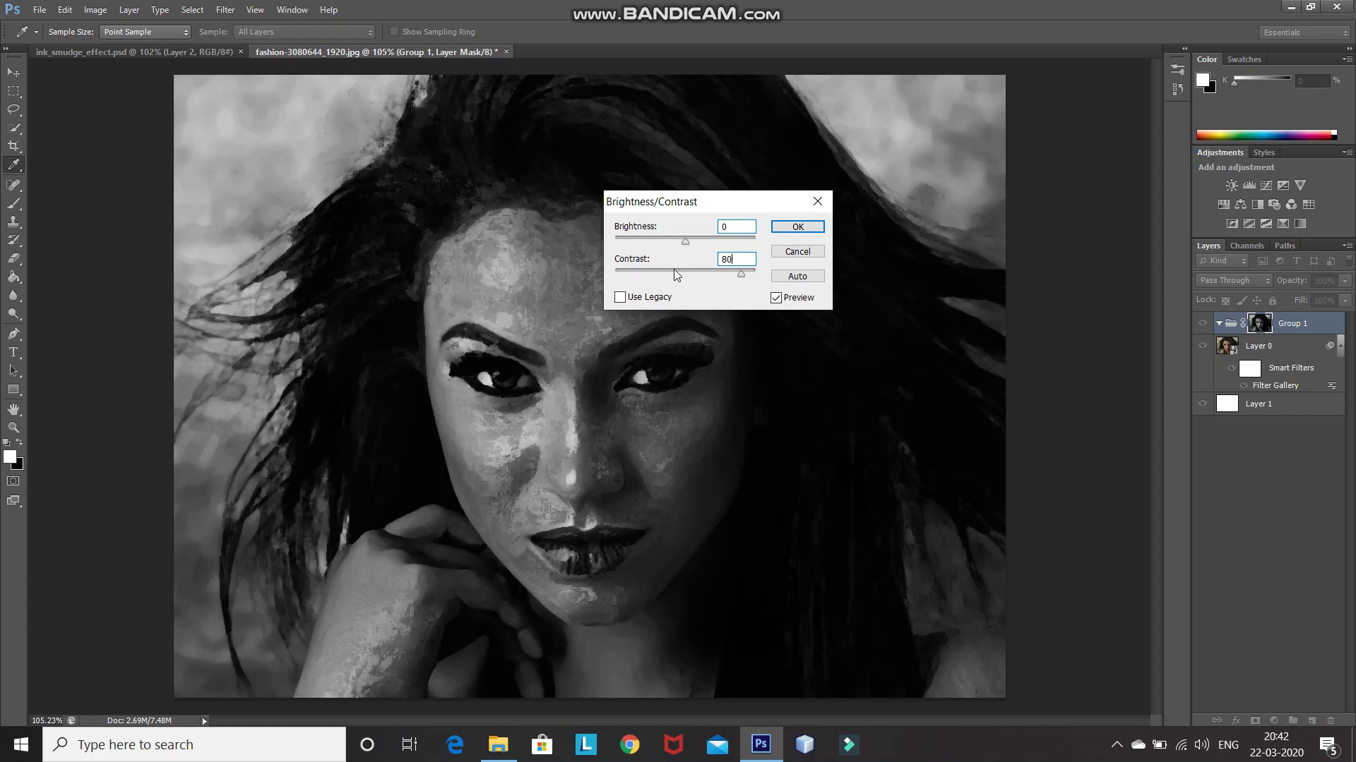
pyautogui.click(797, 227)
pyautogui.press('g')
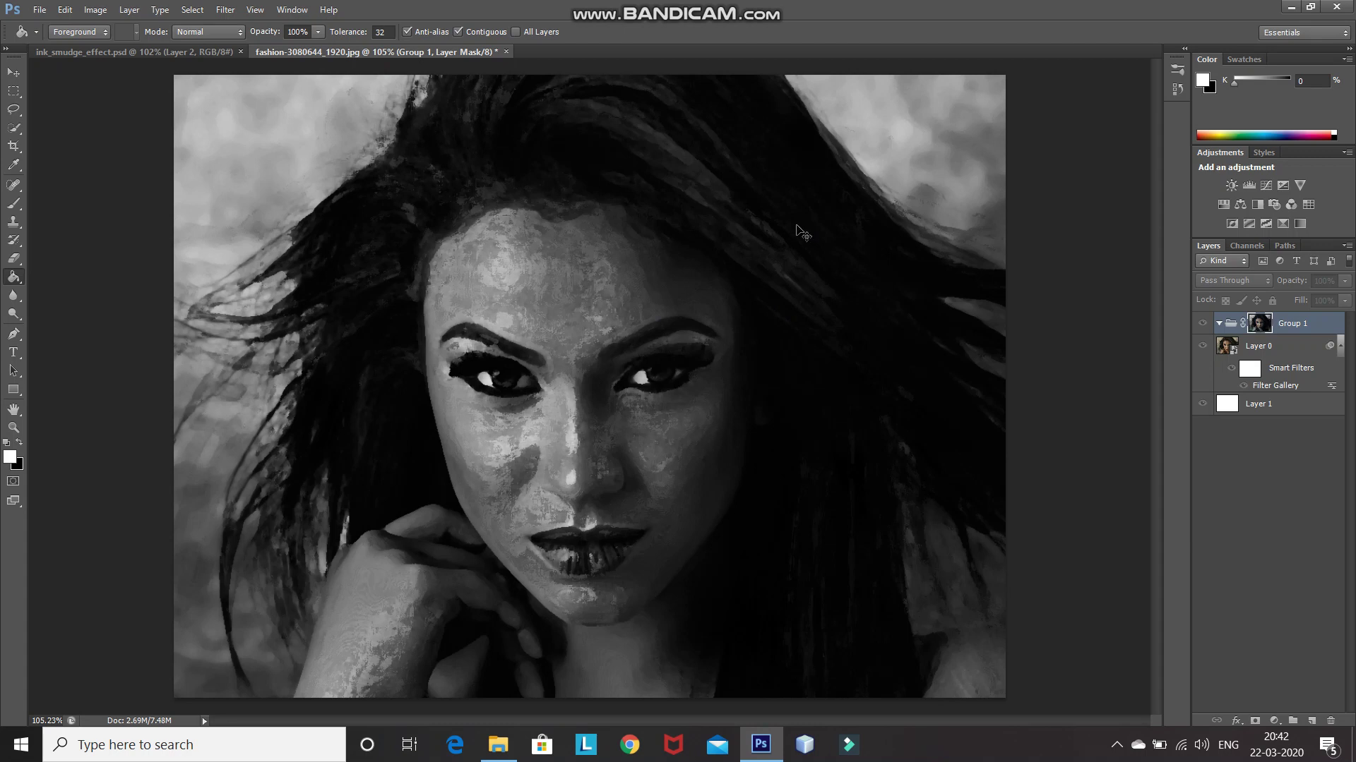
# - Invert the group's layer mask and hide the filtered photo layer beneath the group
pyautogui.hotkey('ctrl', 'i')
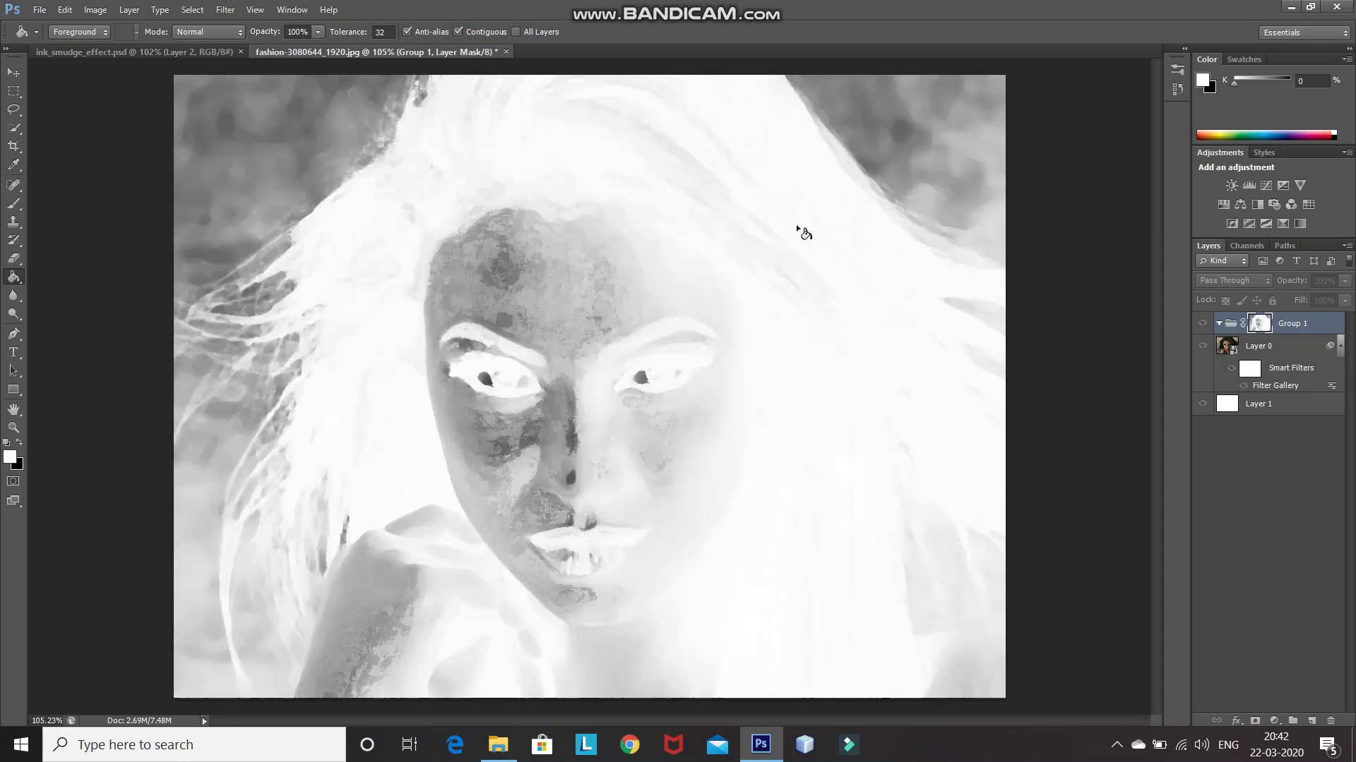
pyautogui.click(1230, 326)
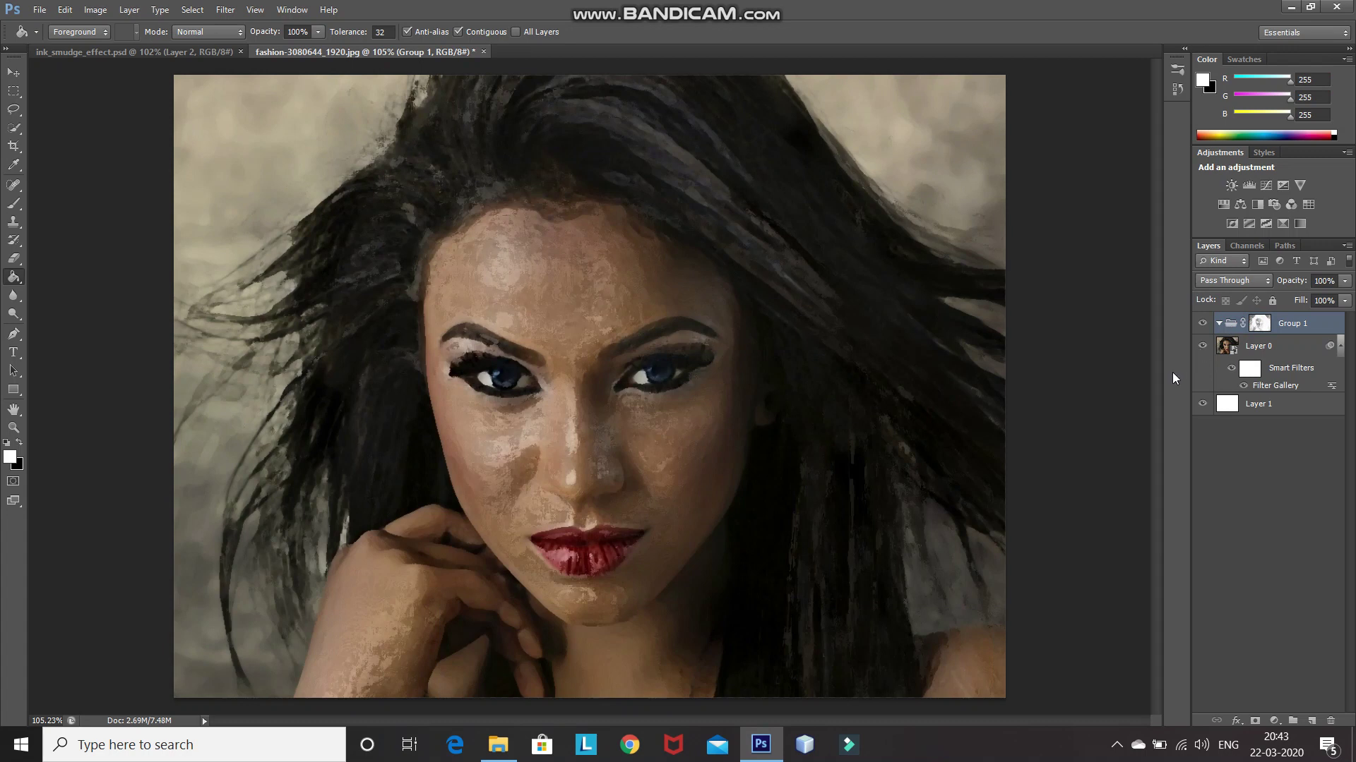
pyautogui.click(1202, 349)
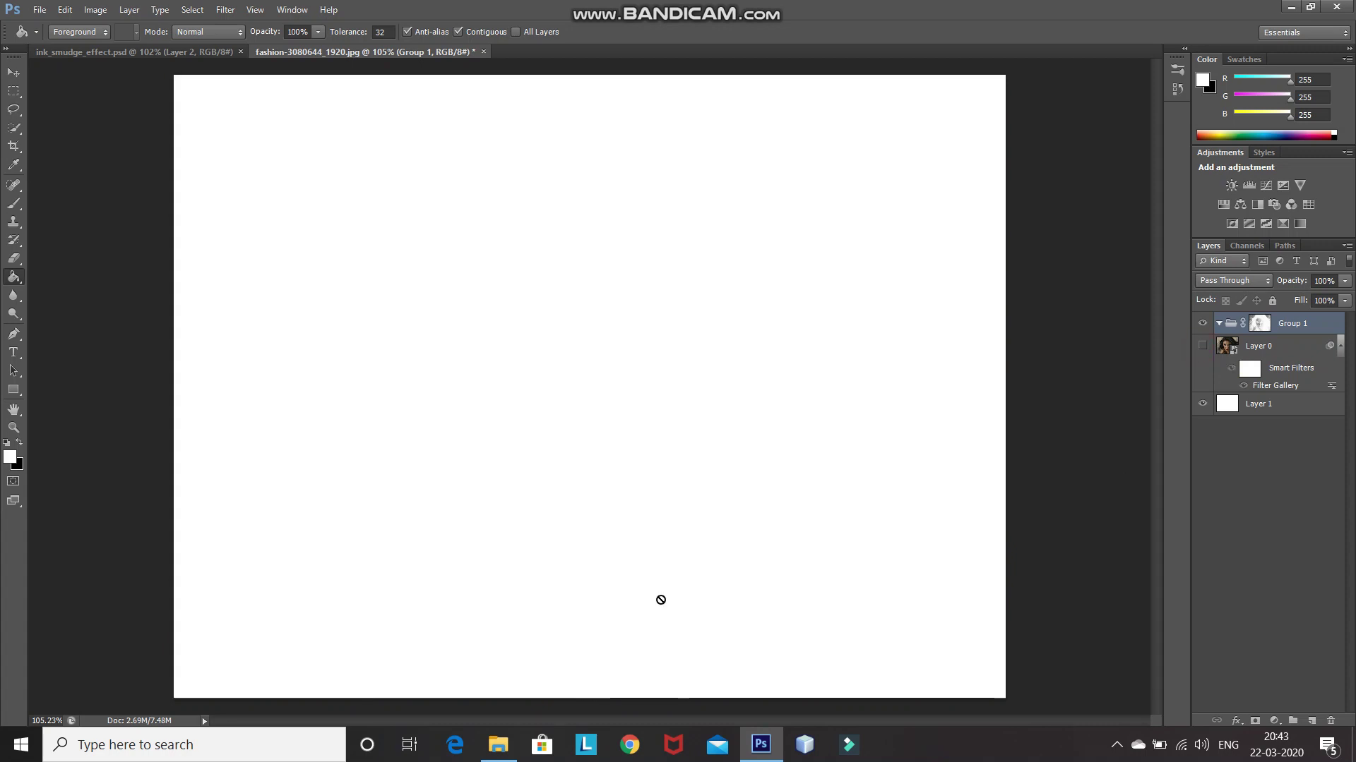
# - Place the ink_smudge_01 image from the Ink Smudge Effect folder into the document and move its layer inside Group 1
pyautogui.click(485, 750)
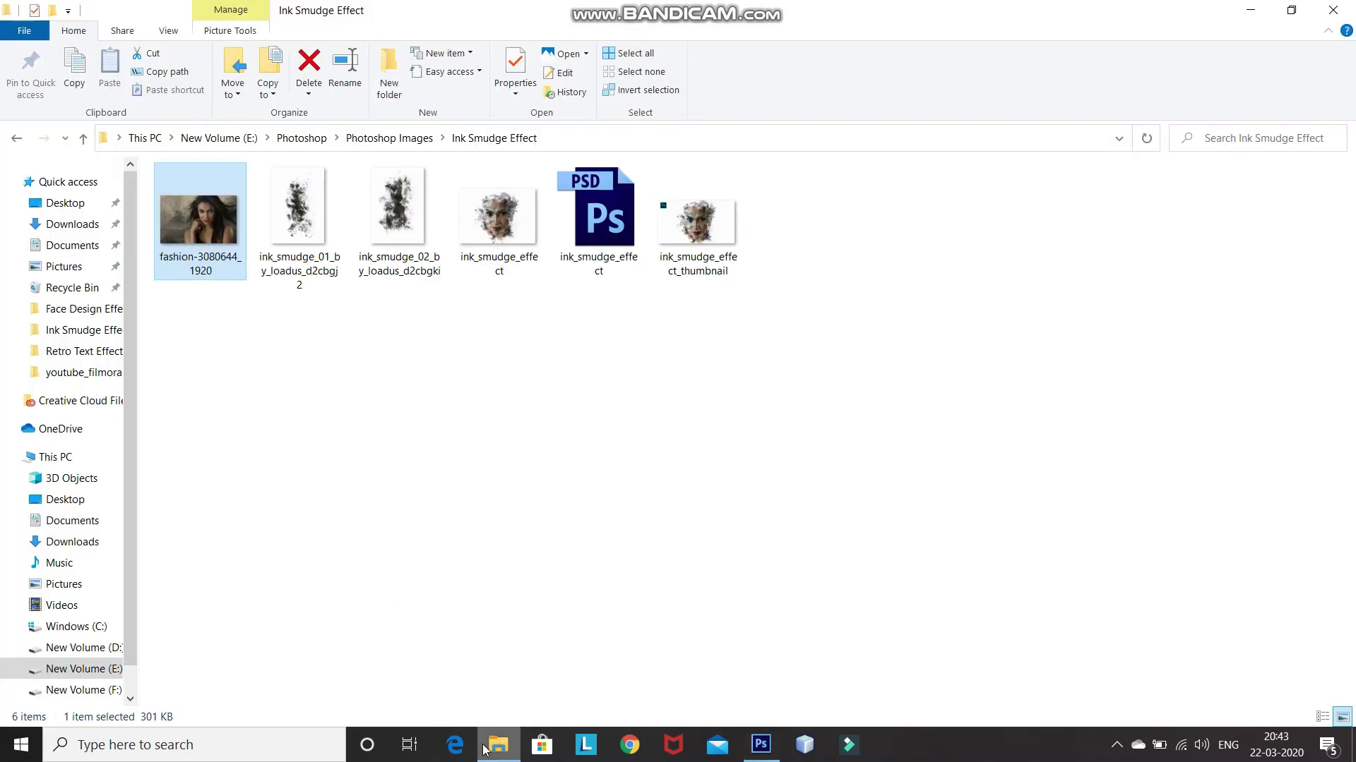
pyautogui.moveTo(317, 240)
pyautogui.mouseDown()
pyautogui.moveTo(502, 381)
pyautogui.moveTo(737, 671)
pyautogui.moveTo(763, 757)
pyautogui.moveTo(730, 616)
pyautogui.mouseUp()
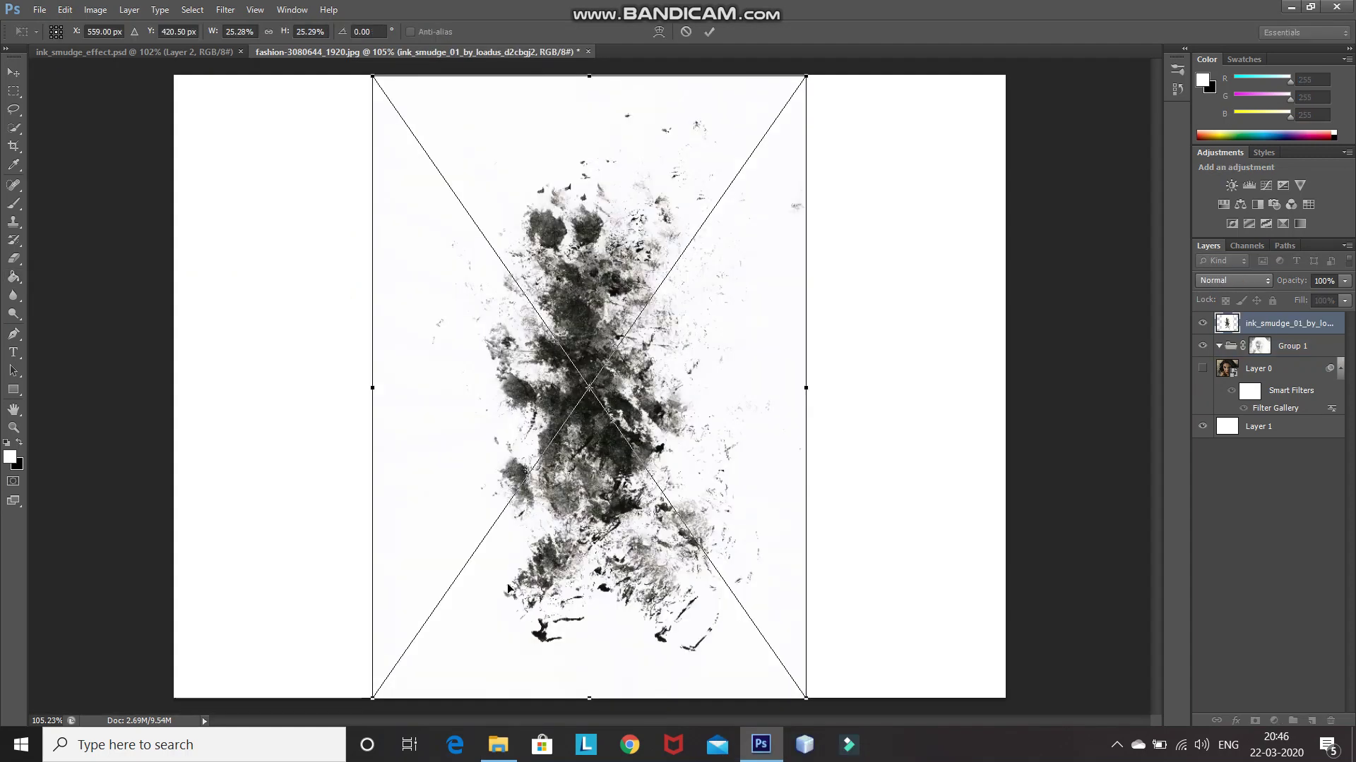
pyautogui.click(710, 32)
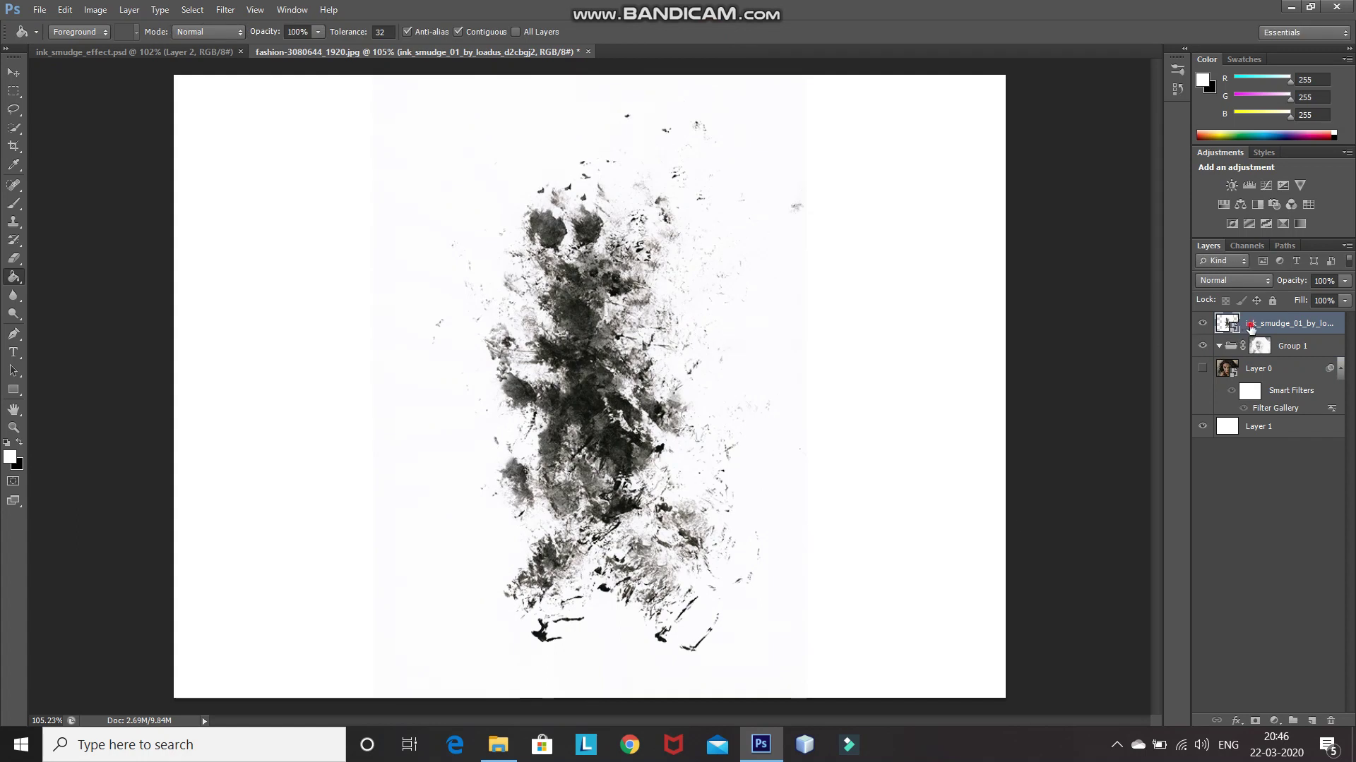
pyautogui.moveTo(1246, 327); pyautogui.dragTo(1229, 346)
pyautogui.click(1219, 323)
pyautogui.click(1219, 323)
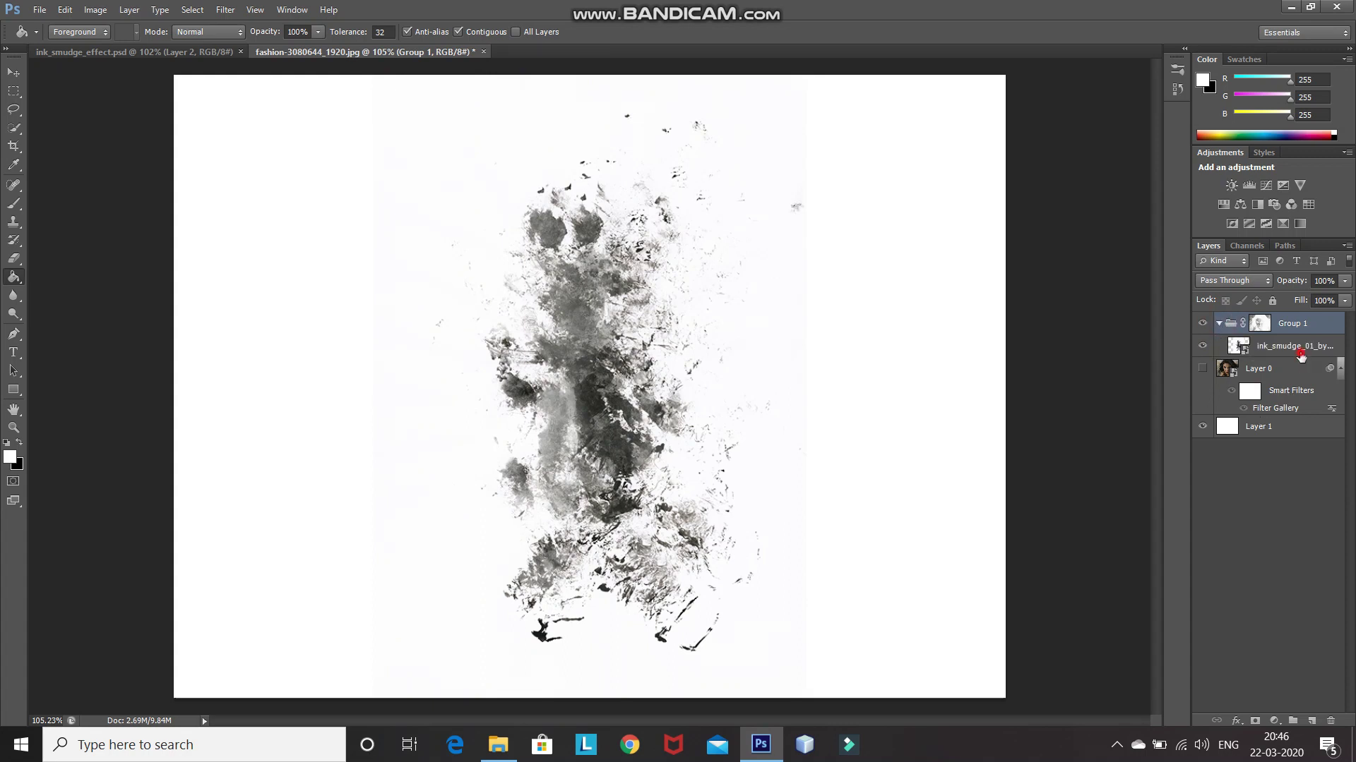
# - Scale the ink_smudge_01 layer to about 21% and move its centre to about X 446, Y 442 px
pyautogui.click(1301, 357)
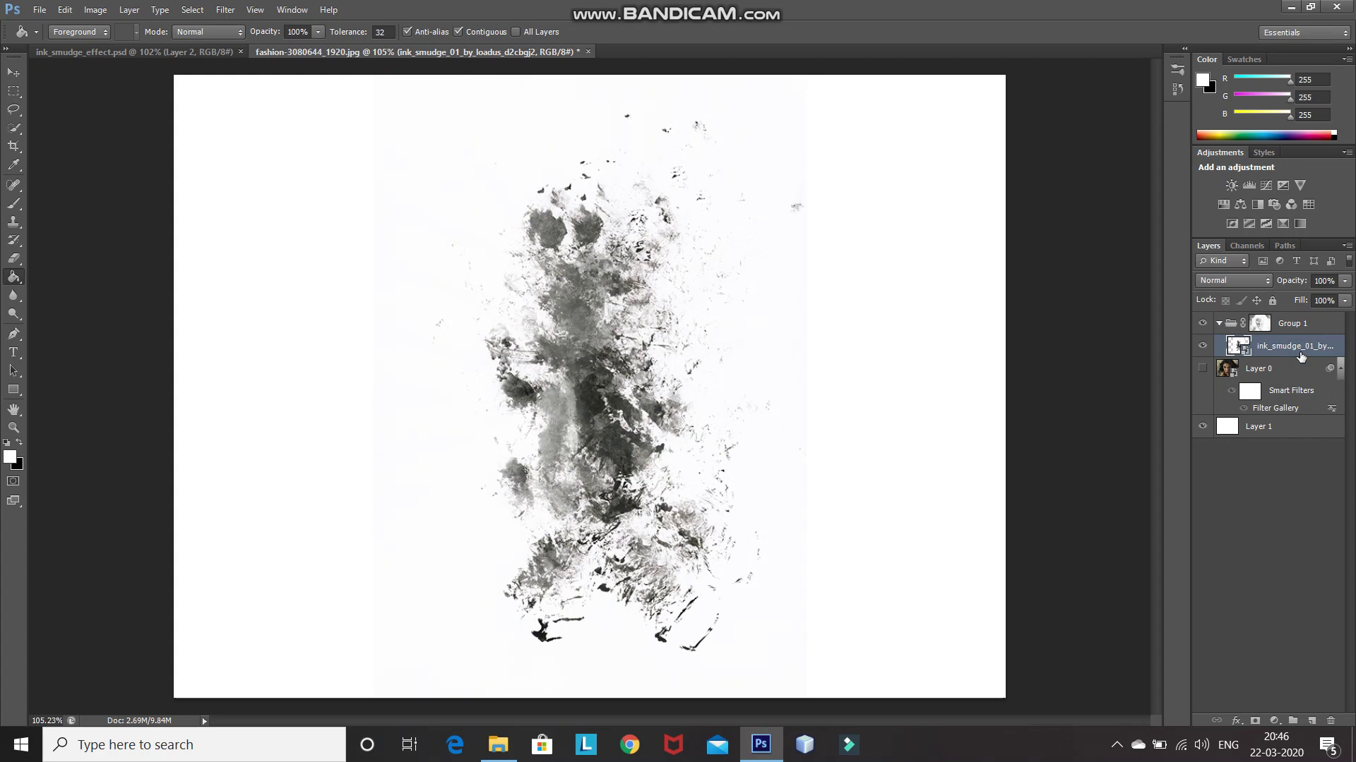
pyautogui.hotkey('ctrl', 't')
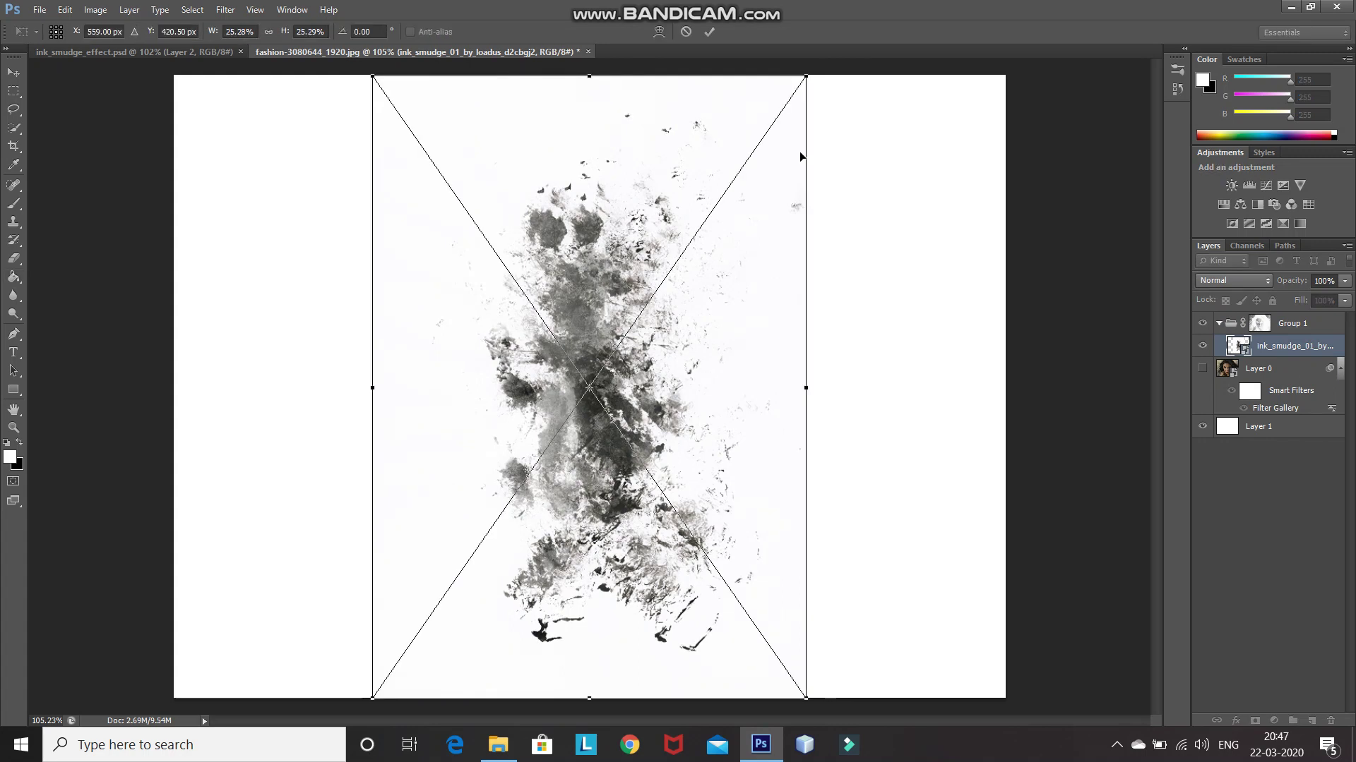
pyautogui.moveTo(808, 79); pyautogui.dragTo(728, 180)
pyautogui.moveTo(559, 489)
pyautogui.mouseDown()
pyautogui.moveTo(506, 438)
pyautogui.moveTo(512, 451)
pyautogui.mouseUp()
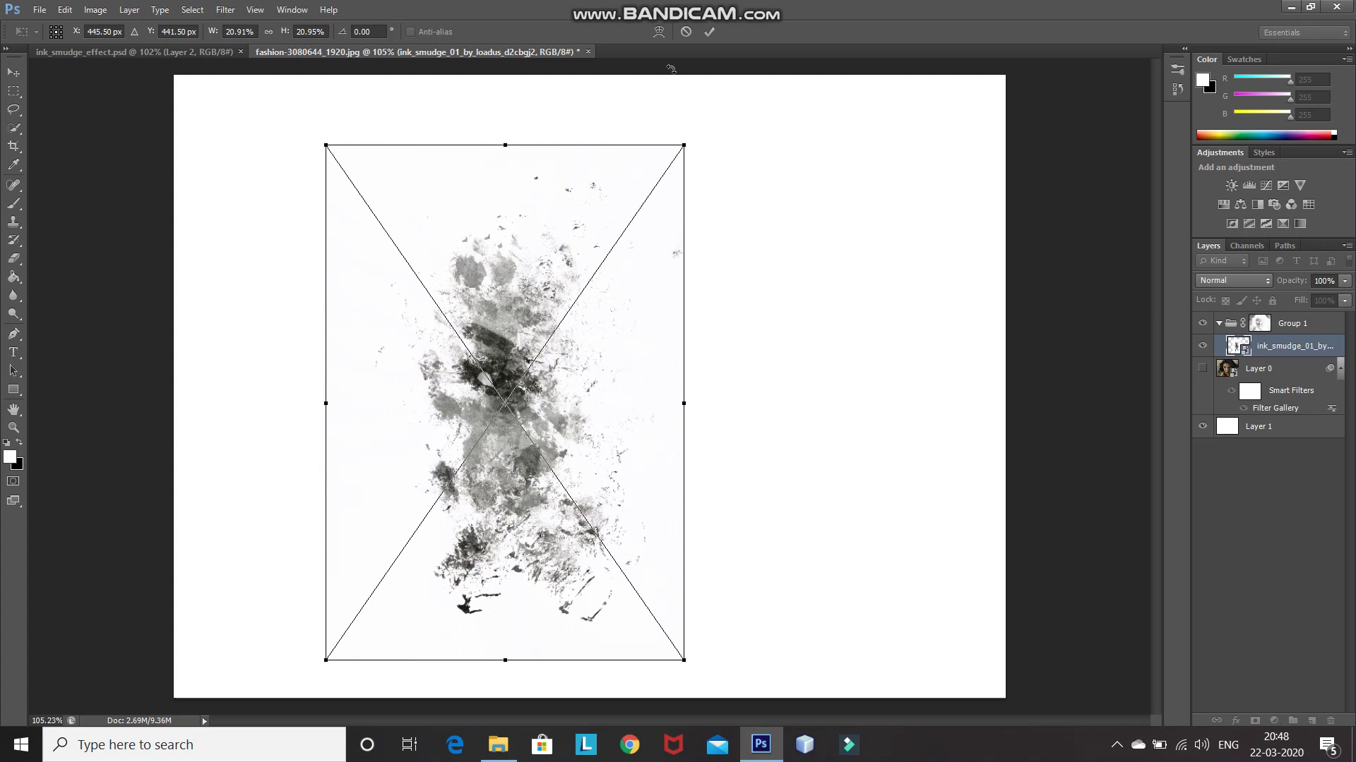
pyautogui.click(707, 33)
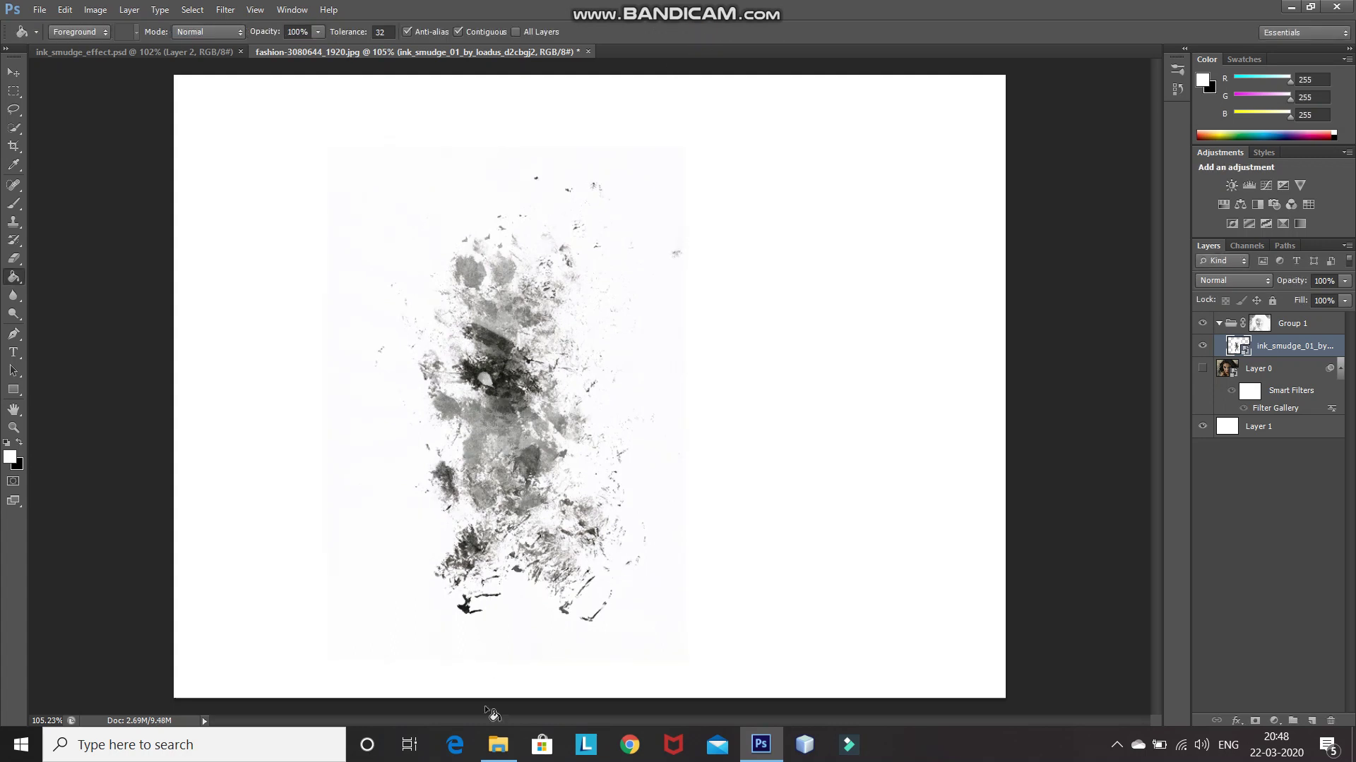
# - Place the ink_smudge_02 image above the first smudge at about 22.4% scale, centred at about X 651, Y 455 px
pyautogui.click(495, 745)
pyautogui.moveTo(399, 212); pyautogui.dragTo(636, 516)
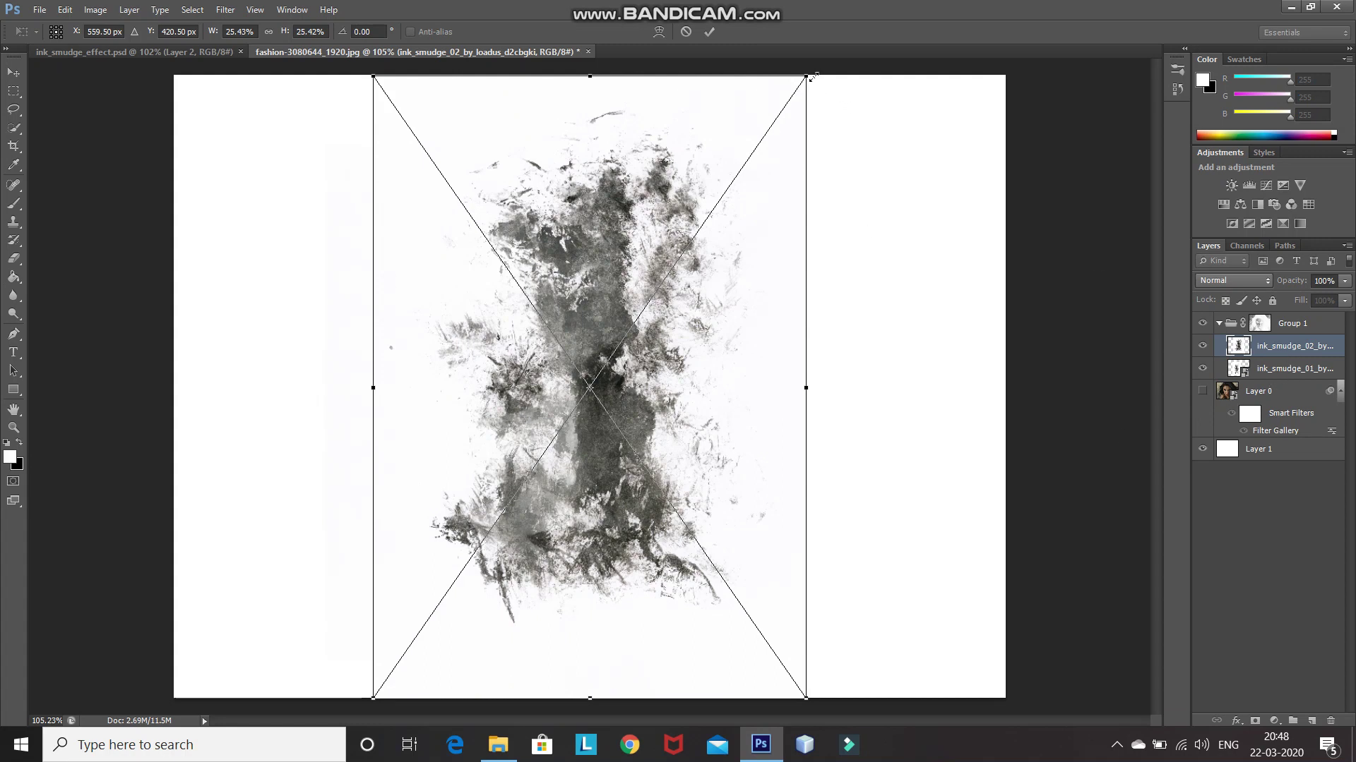
pyautogui.moveTo(809, 76); pyautogui.dragTo(748, 144)
pyautogui.moveTo(545, 338); pyautogui.dragTo(644, 341)
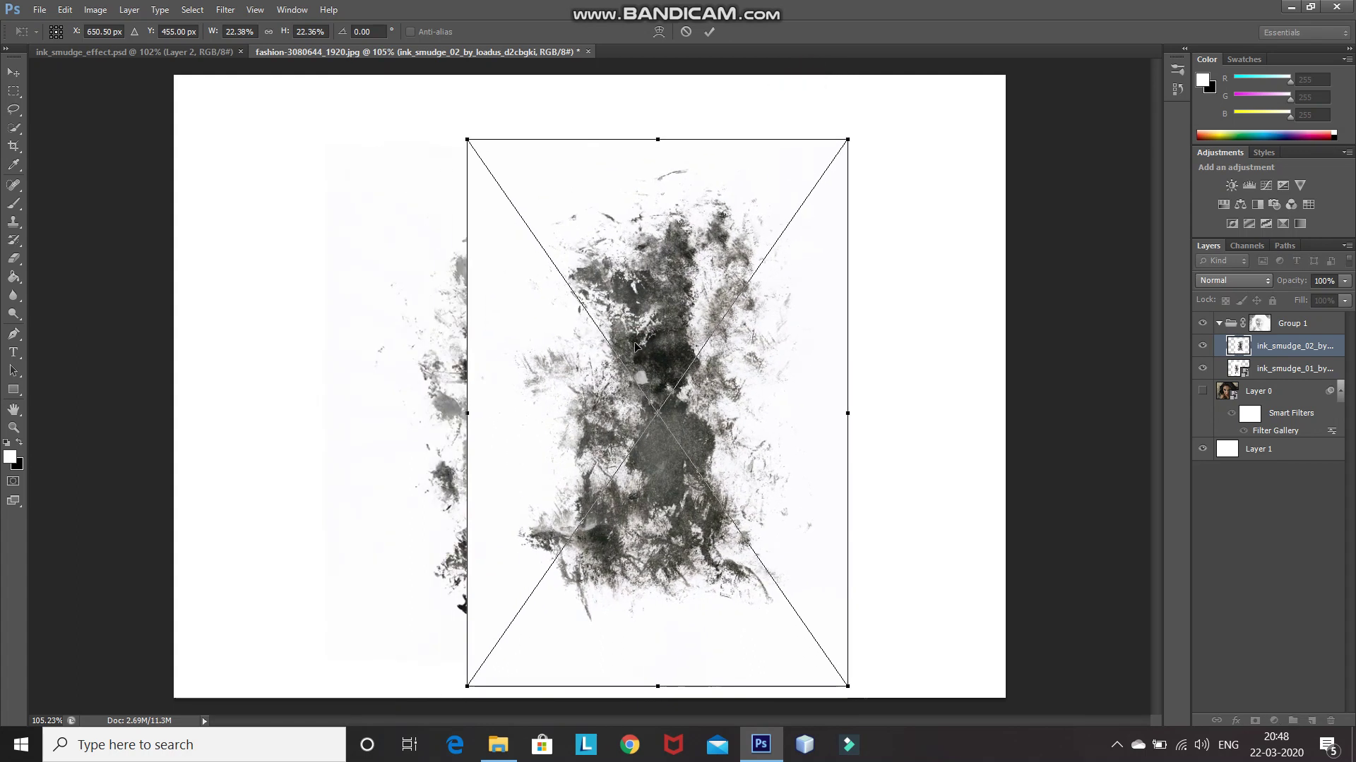
pyautogui.click(710, 32)
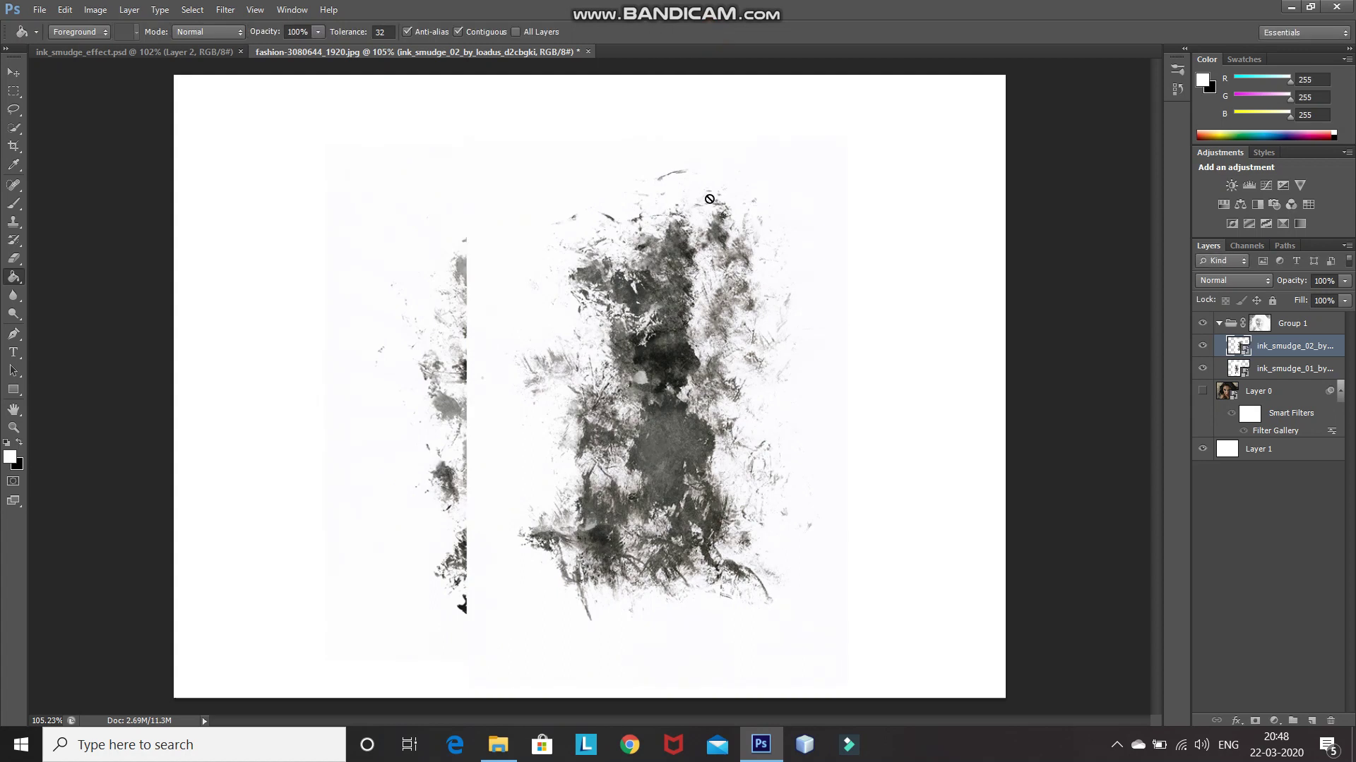
# - Set the ink_smudge_02 layer's blend mode to Multiply and duplicate the layer
pyautogui.click(1214, 283)
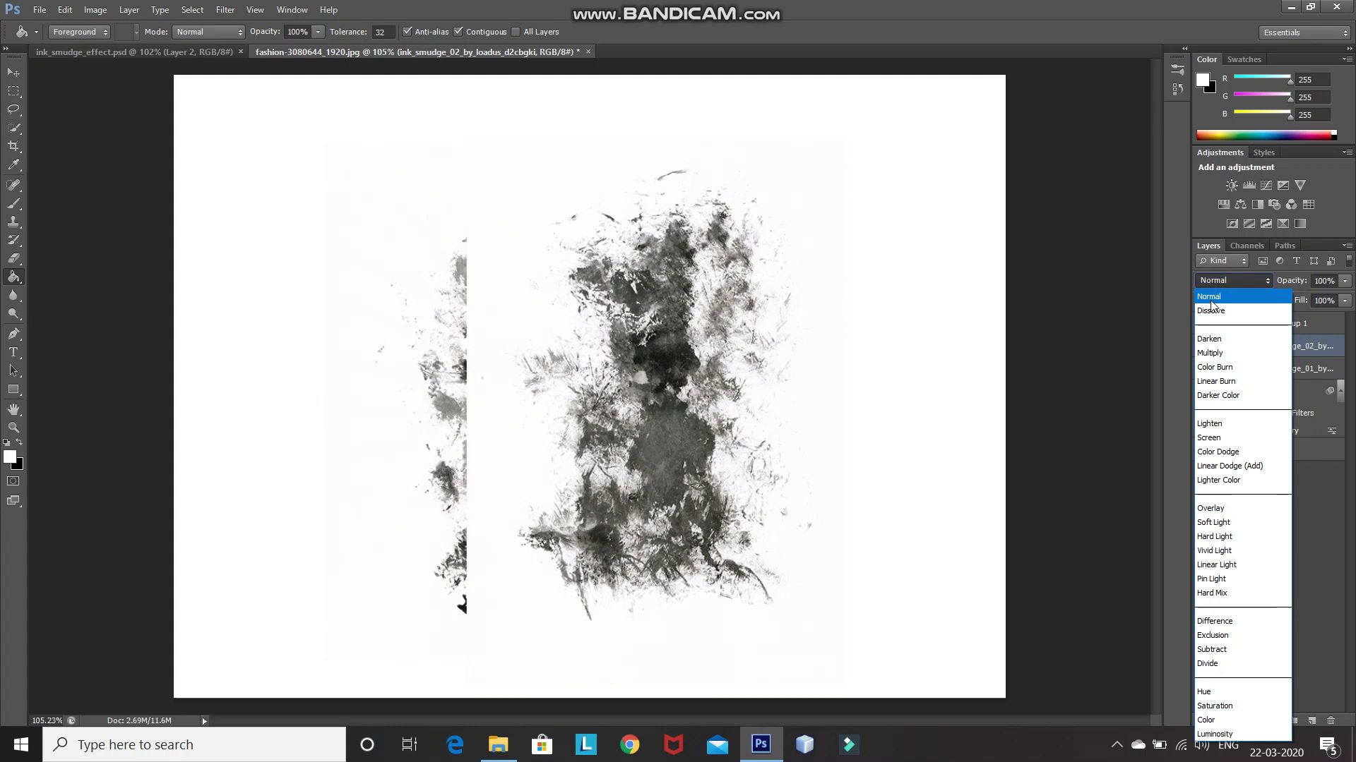
pyautogui.click(1208, 353)
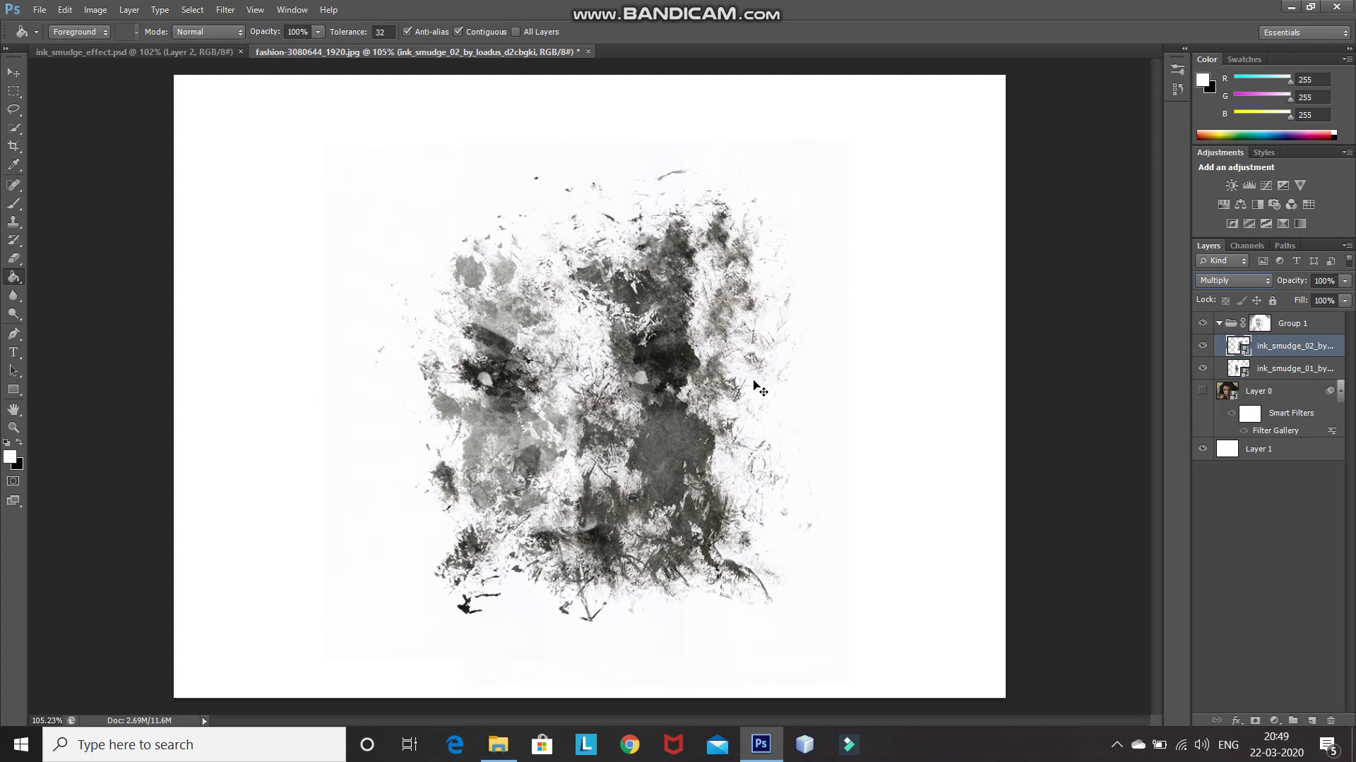
pyautogui.hotkey('ctrl', 'j')
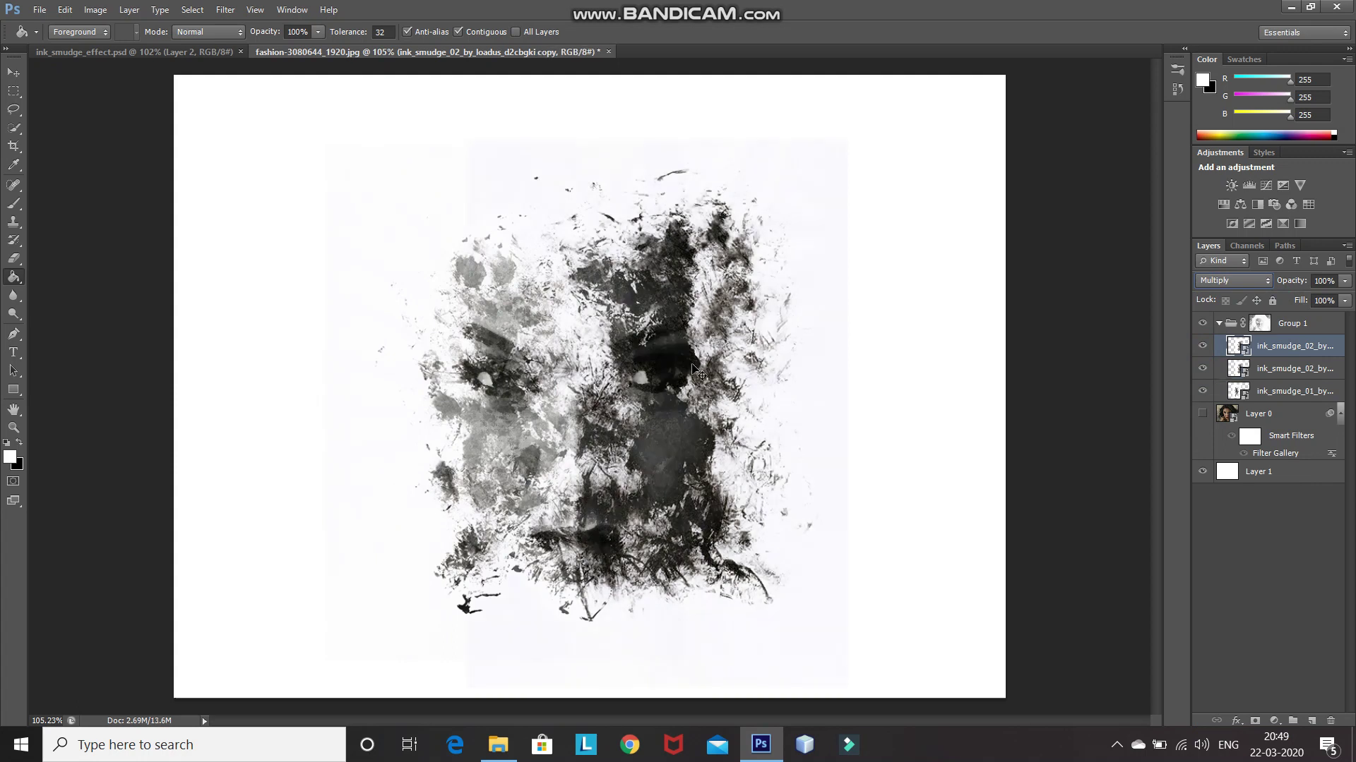
# - Scale the smudge copy to about 18.4% by 20.7%, rotate it about 7.2°, and move it over the middle of the face
pyautogui.hotkey('ctrl', 't')
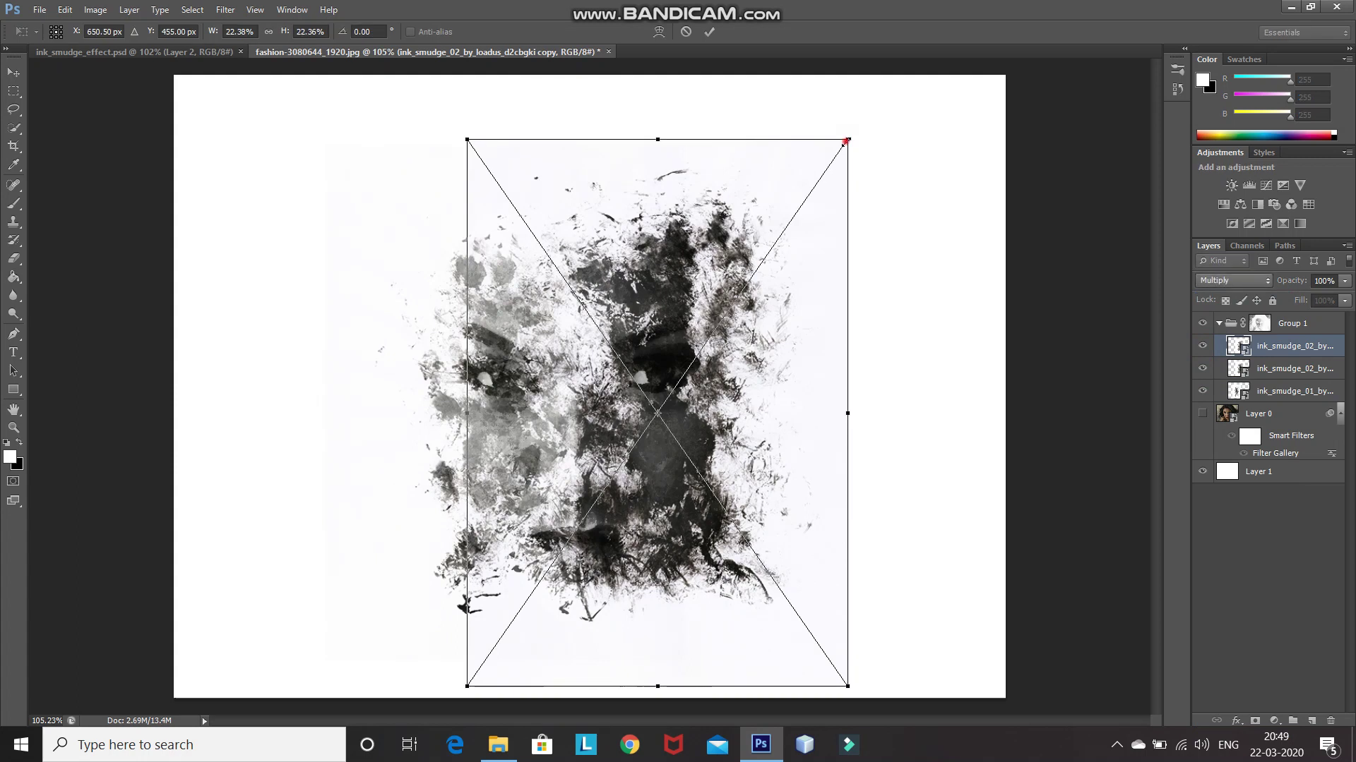
pyautogui.moveTo(846, 141); pyautogui.dragTo(779, 181)
pyautogui.moveTo(625, 307); pyautogui.dragTo(549, 290)
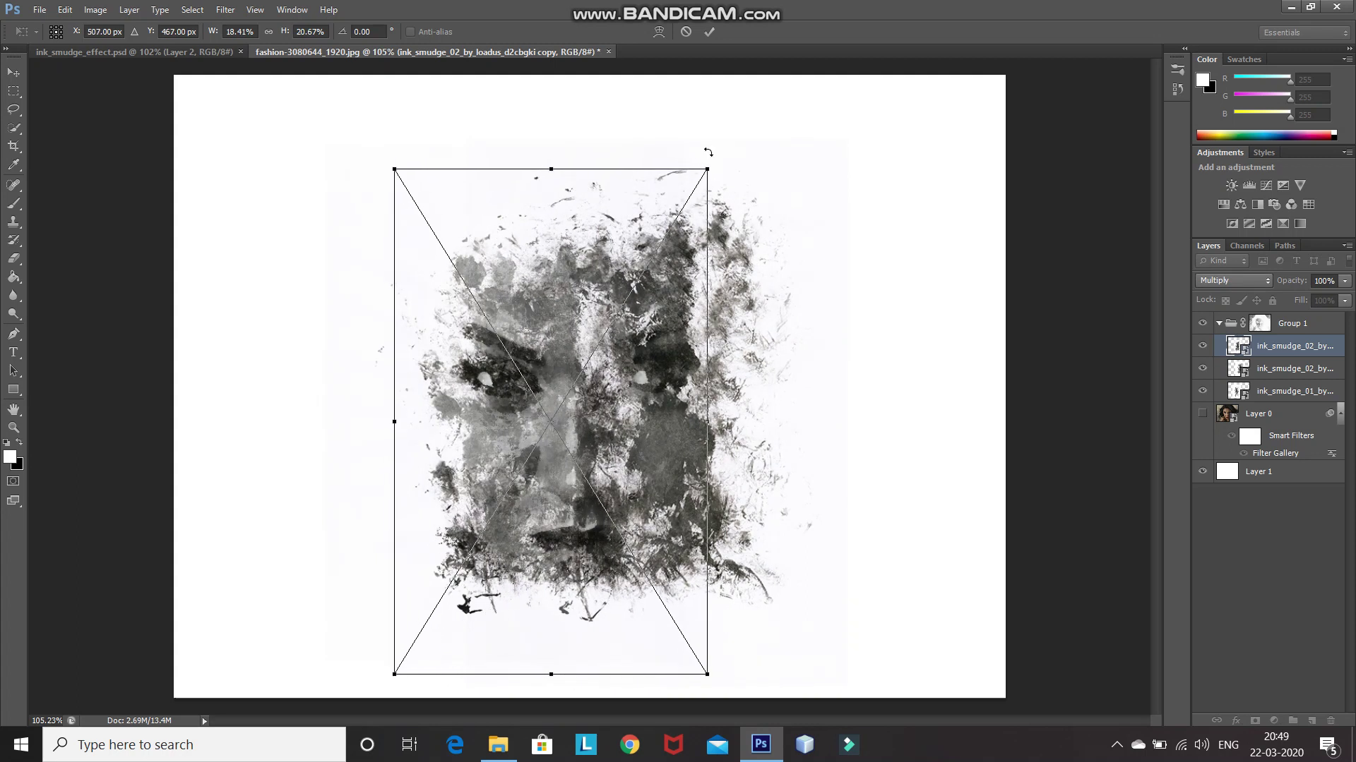
pyautogui.moveTo(712, 153); pyautogui.dragTo(741, 183)
pyautogui.moveTo(539, 290); pyautogui.dragTo(544, 277)
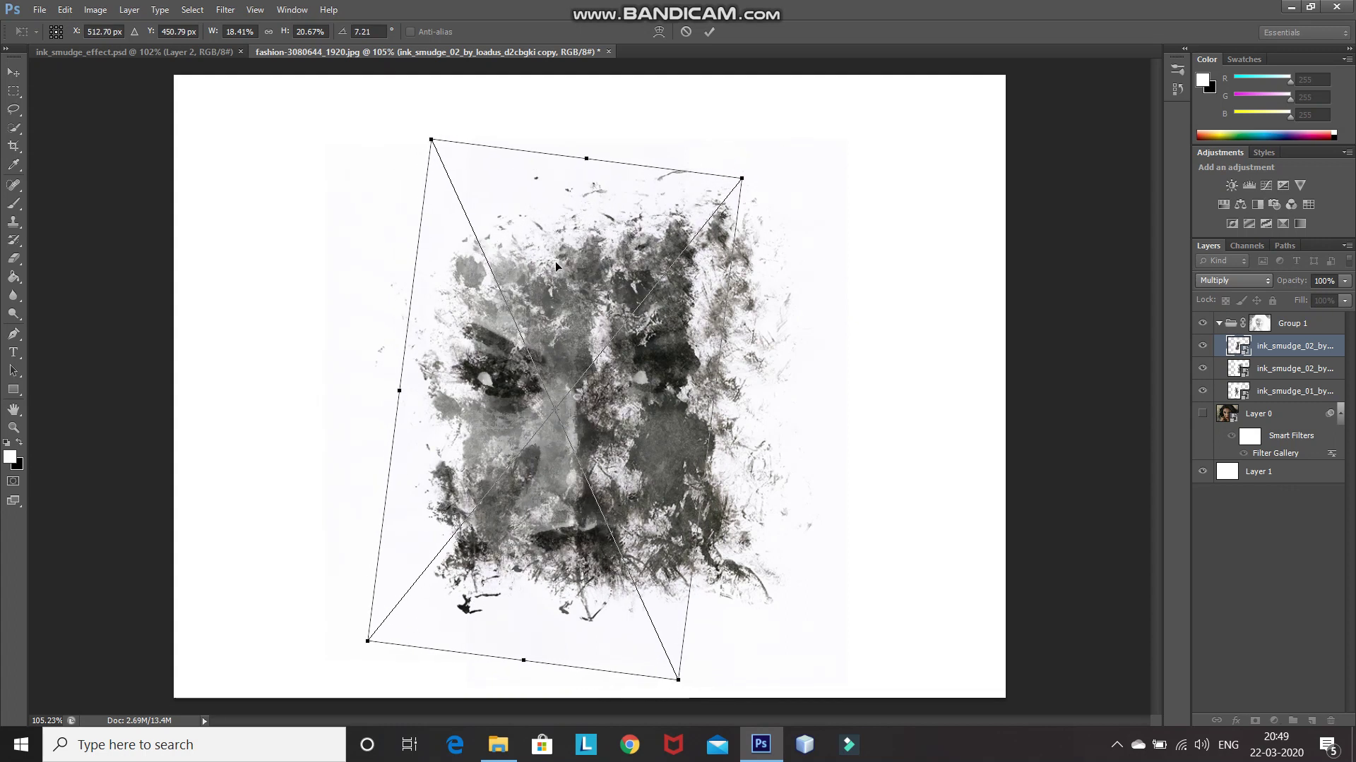
pyautogui.click(710, 31)
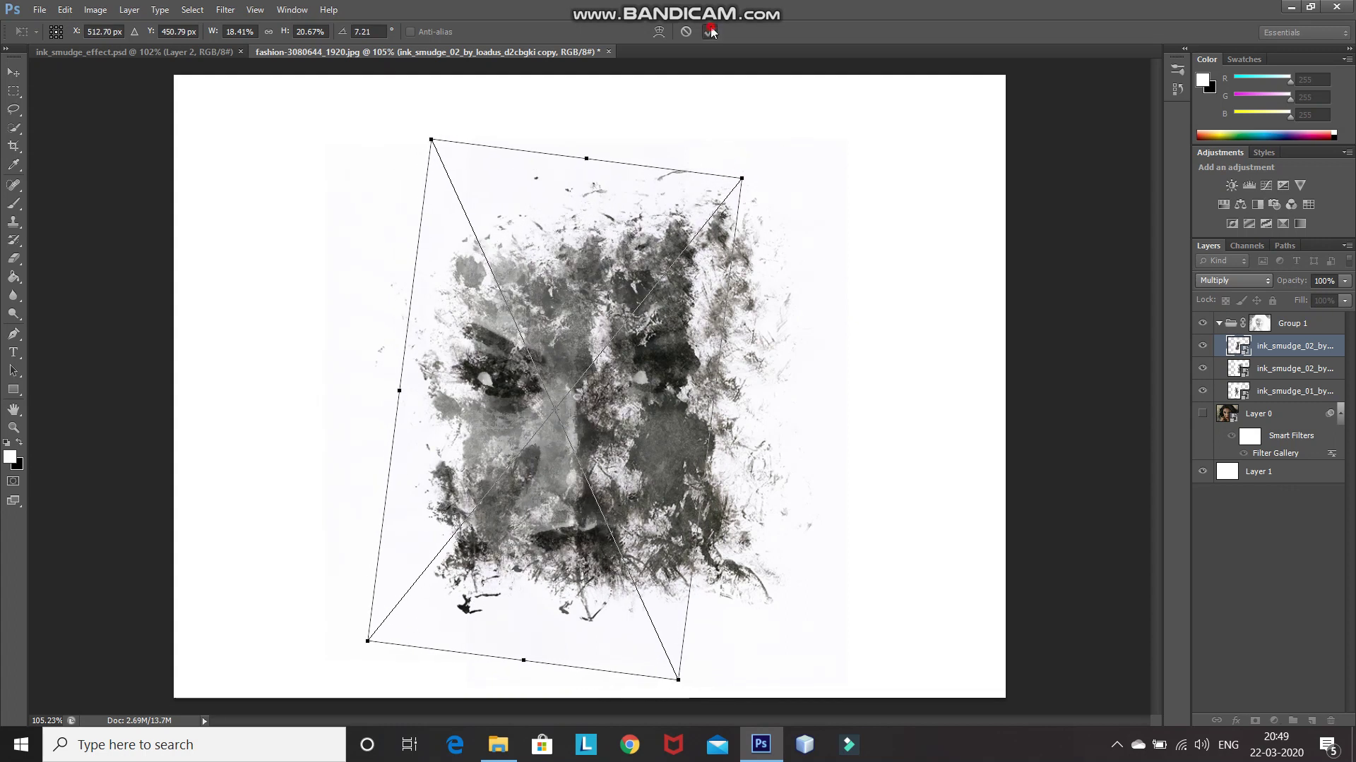
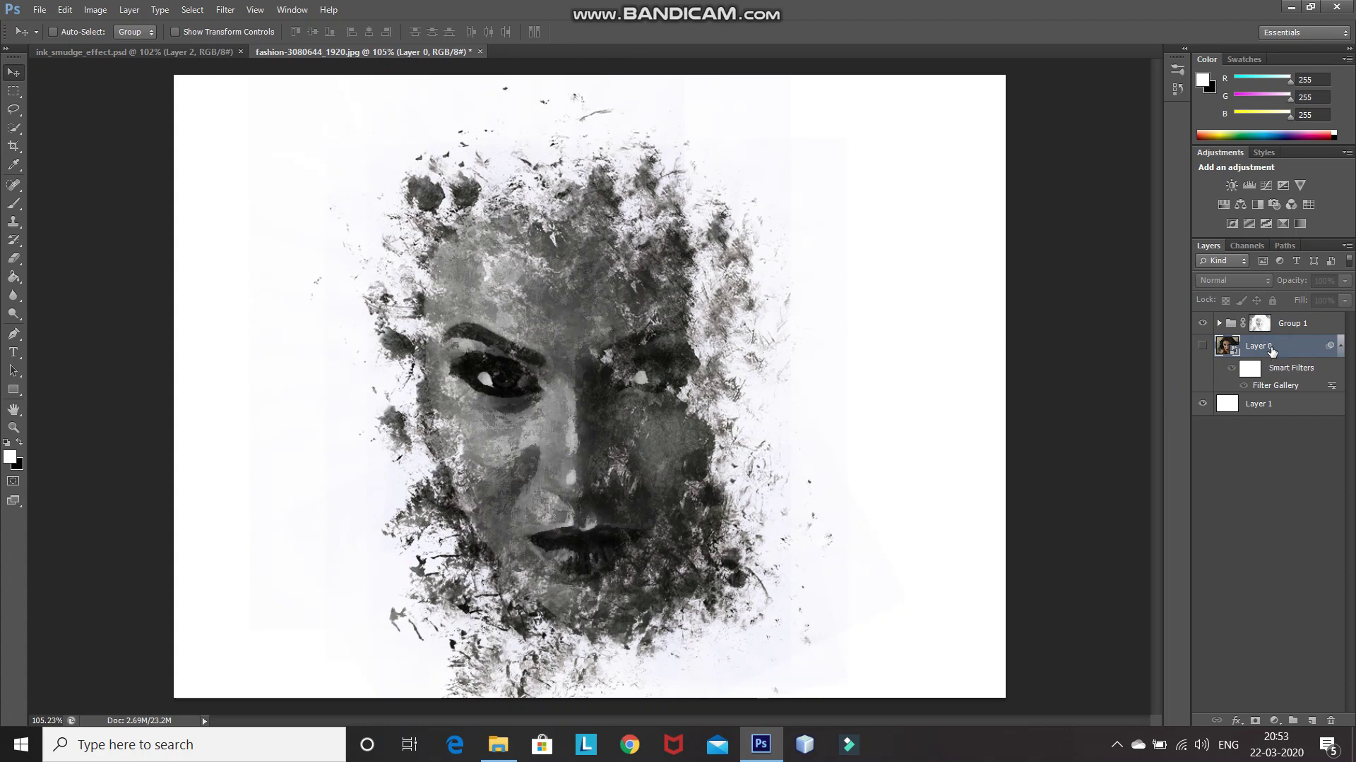
# - Duplicate the hidden photo layer, move the copy above Group 1 and make it visible
pyautogui.hotkey('ctrl', 'j')
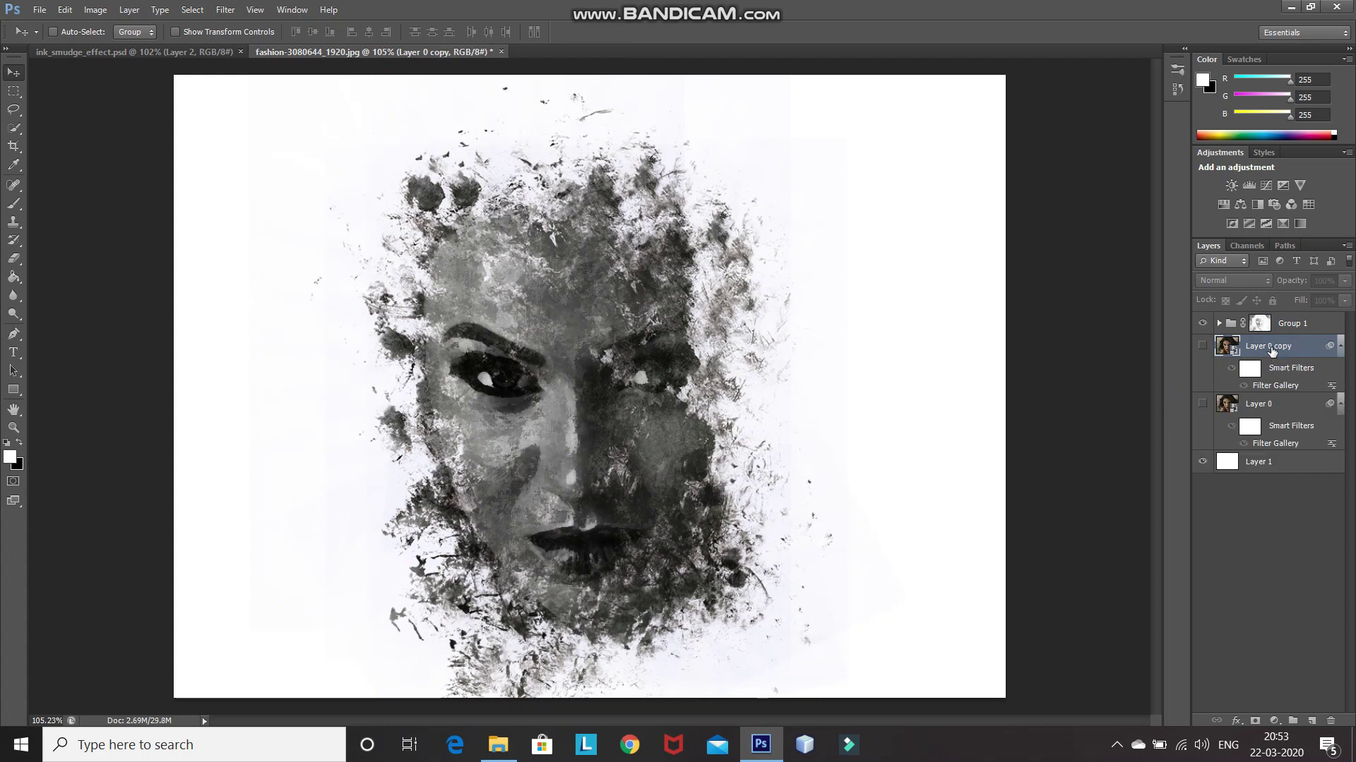
pyautogui.moveTo(1271, 349); pyautogui.dragTo(1275, 315)
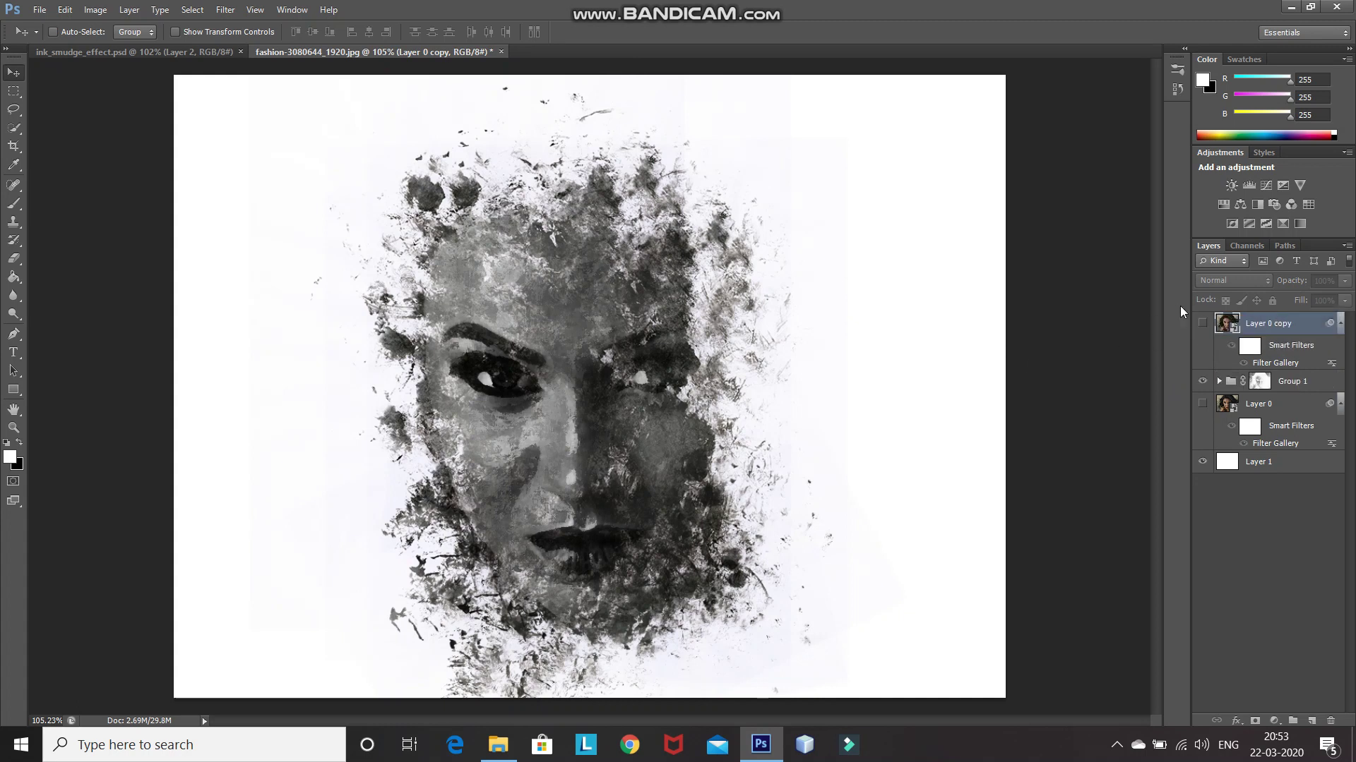
pyautogui.click(1202, 323)
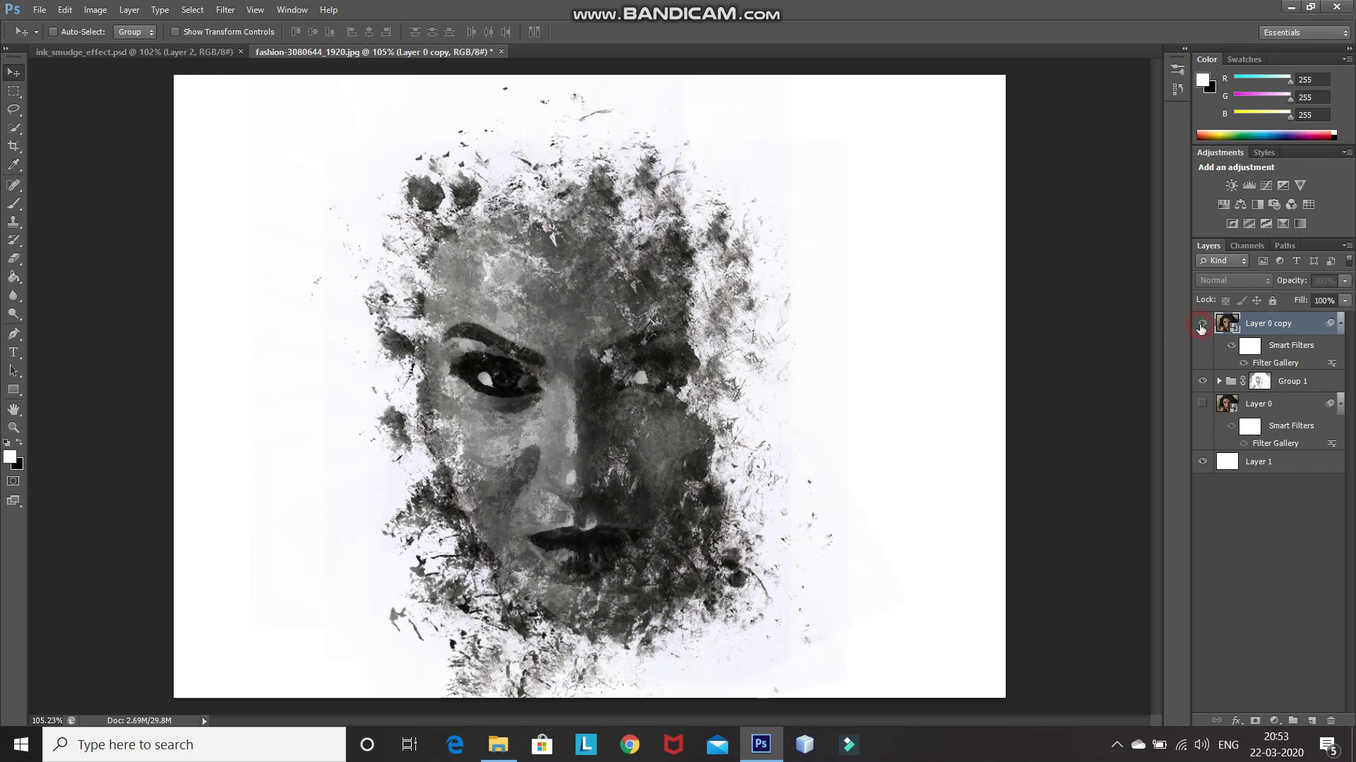
# - Add a layer mask to the photo copy and fill it with black
pyautogui.click(1254, 721)
pyautogui.click(19, 443)
pyautogui.click(9, 457)
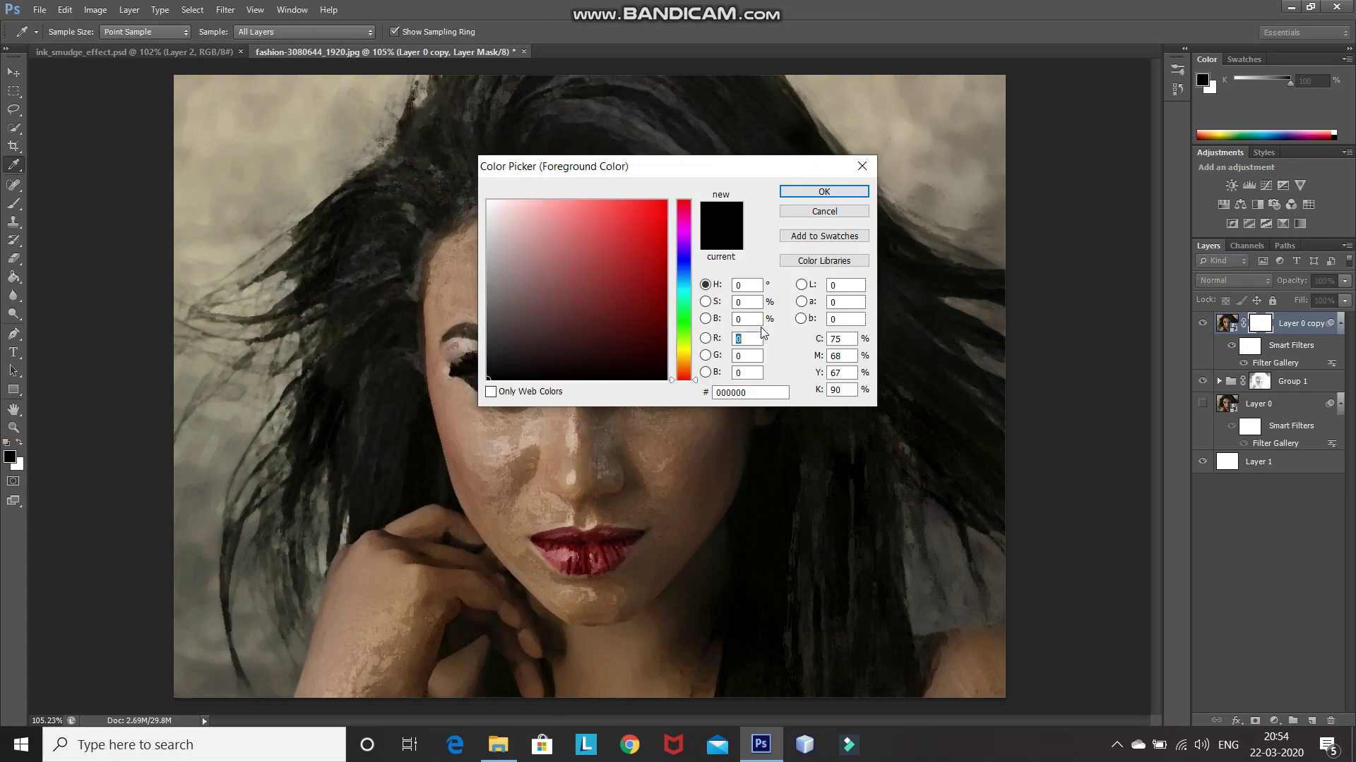
pyautogui.click(804, 192)
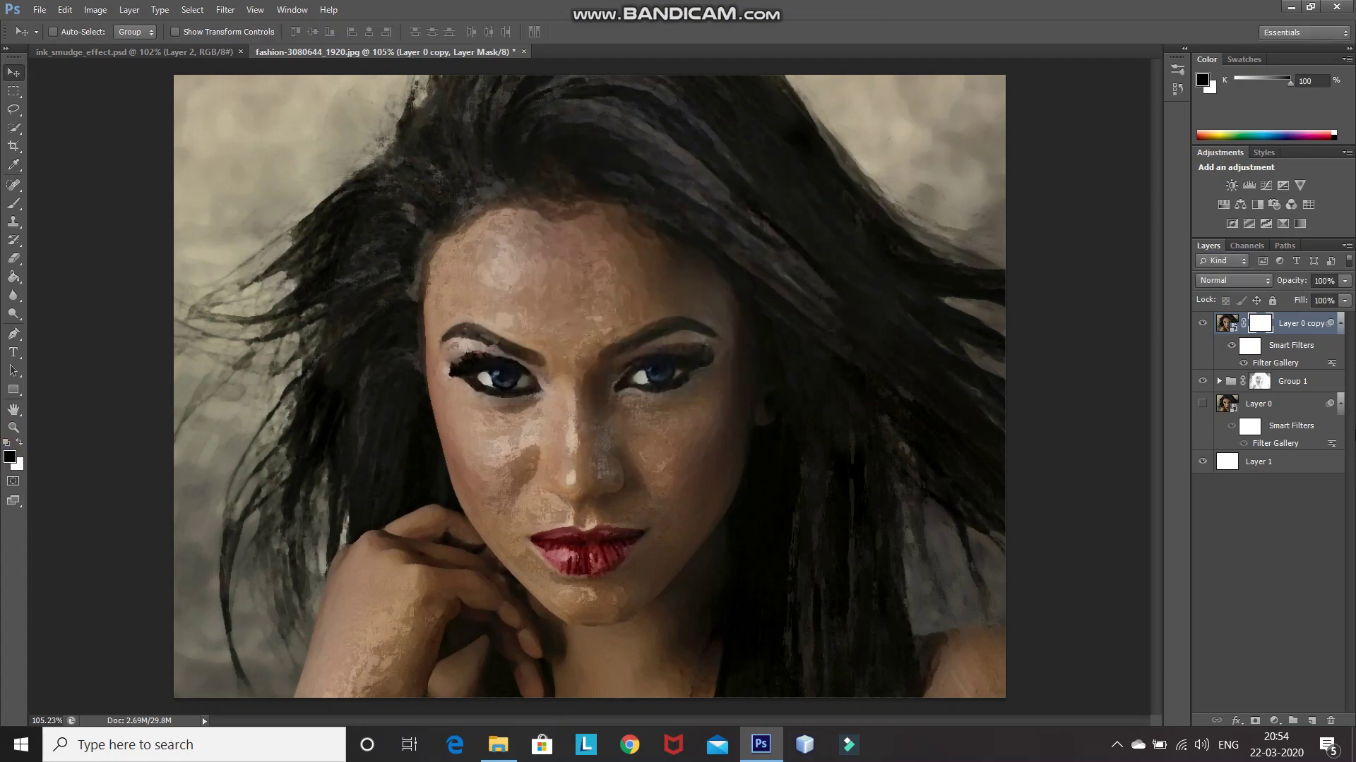
pyautogui.hotkey('alt', 'BackSpace')
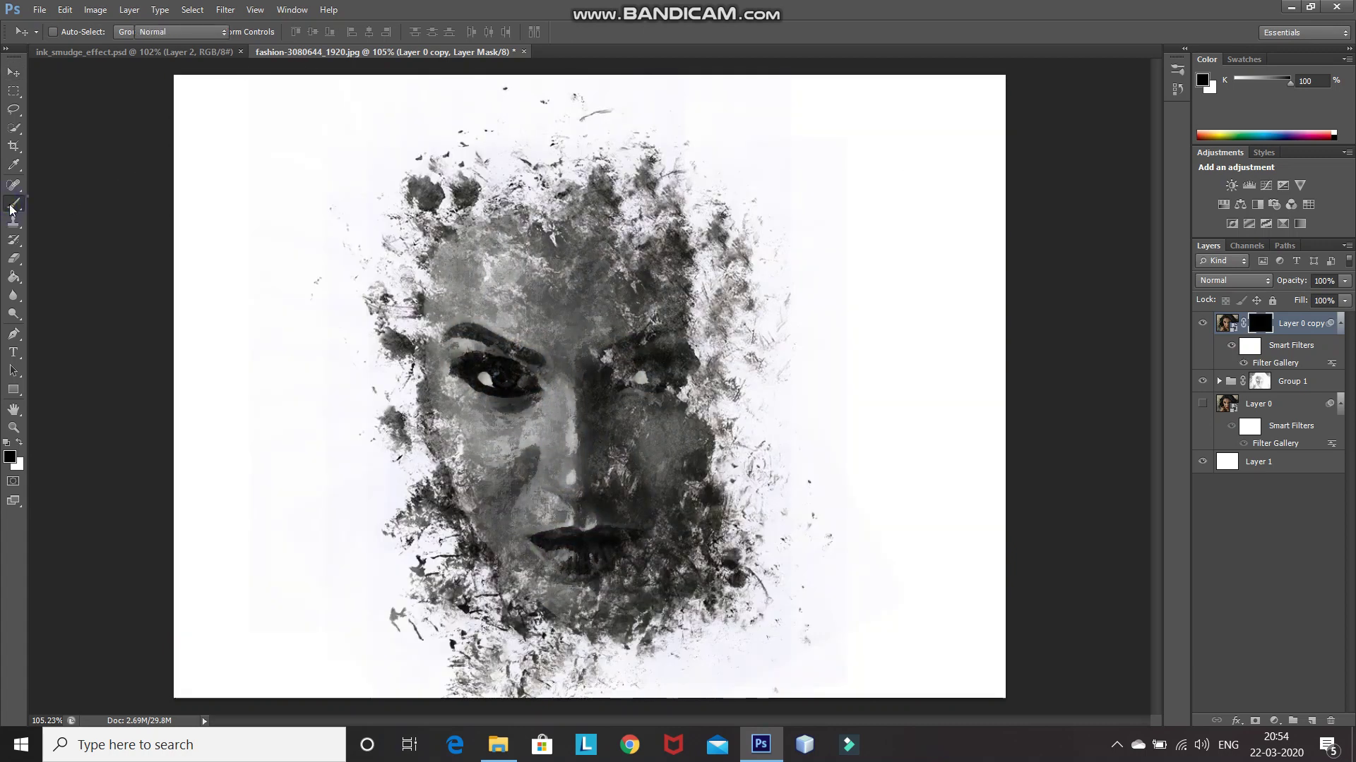
# - Set up the Brush tool with the 1682 px smudge brush tip
pyautogui.moveTo(12, 205); pyautogui.dragTo(46, 206)
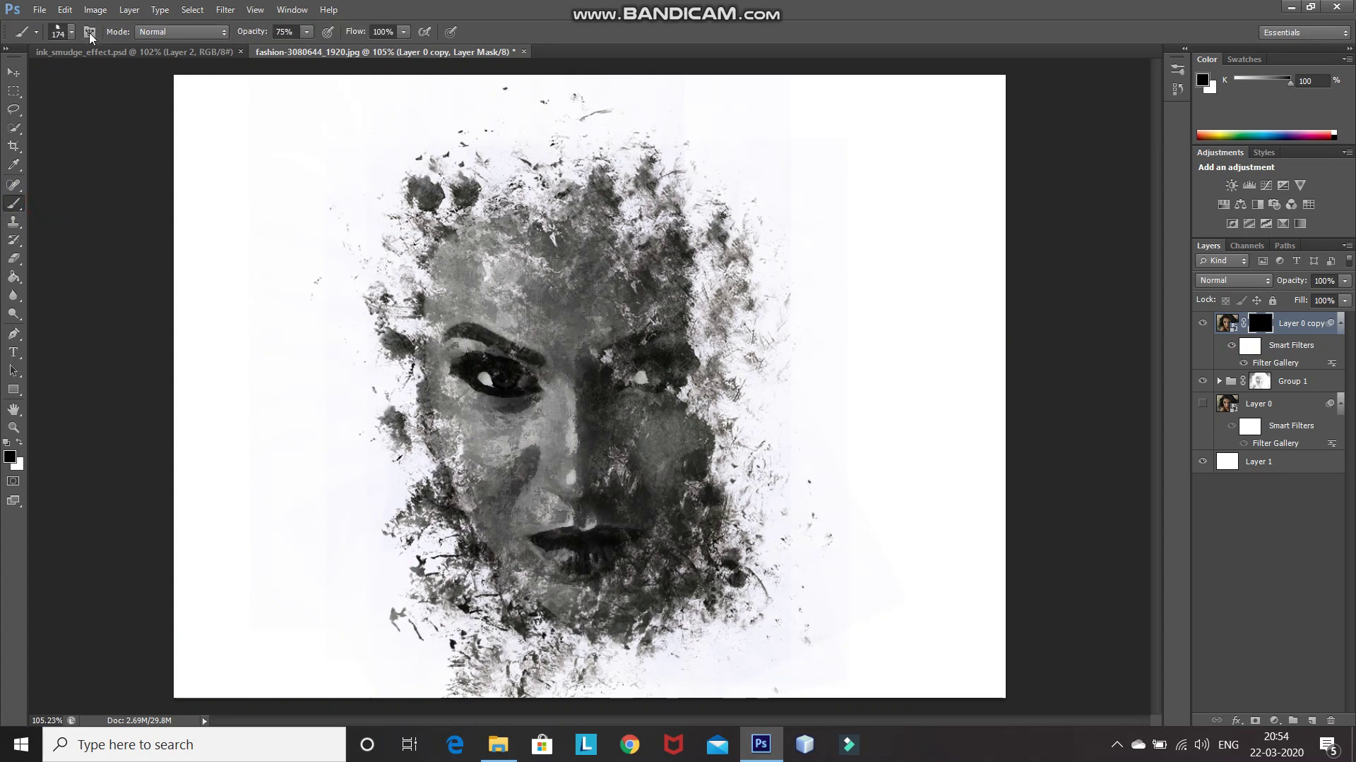
pyautogui.click(90, 33)
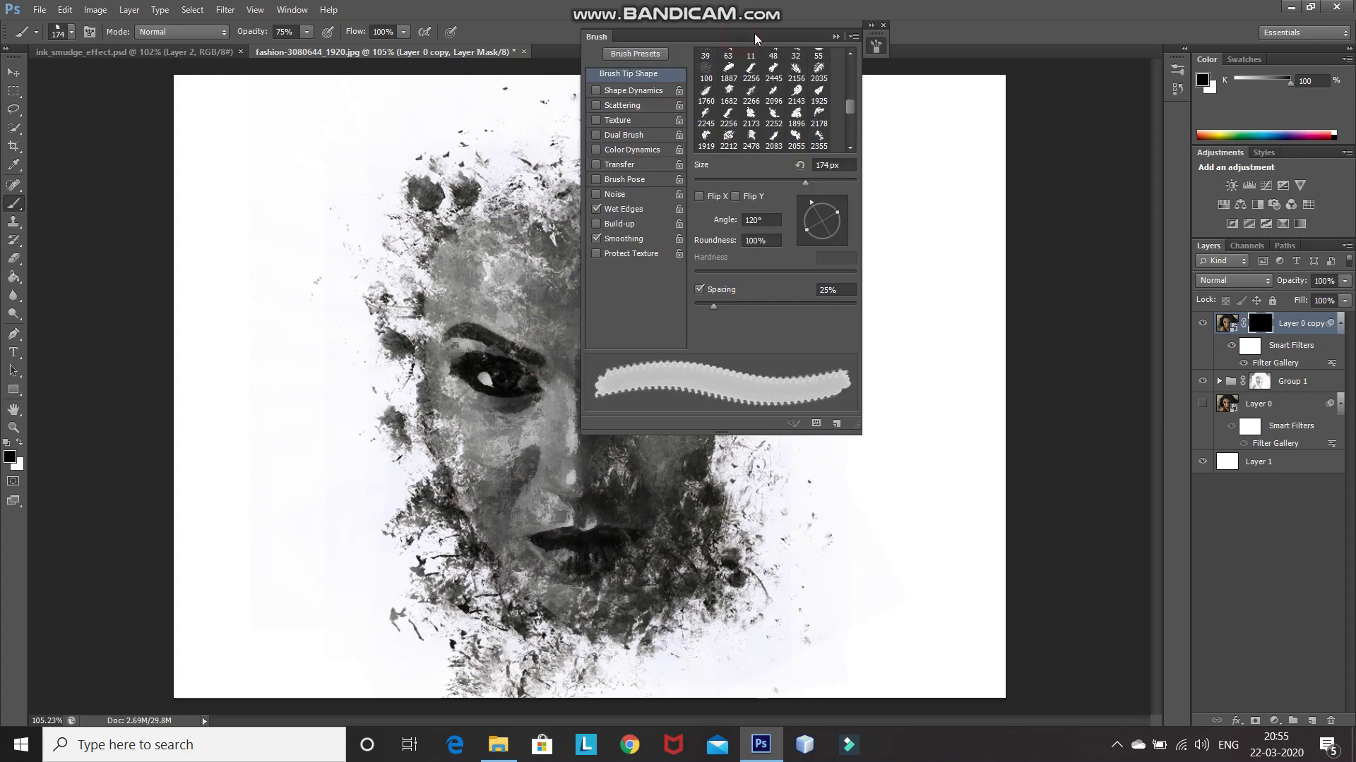
pyautogui.moveTo(846, 37); pyautogui.dragTo(846, 36)
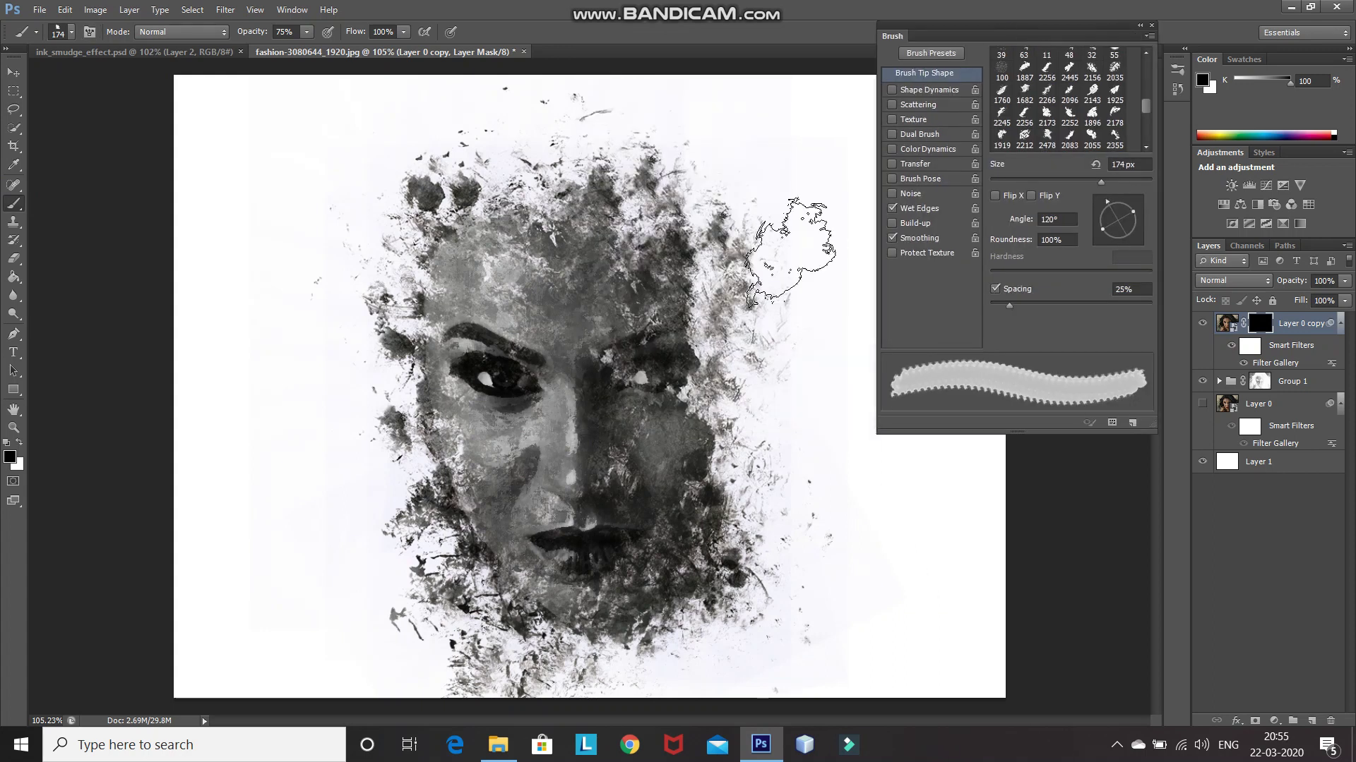
pyautogui.click(1047, 91)
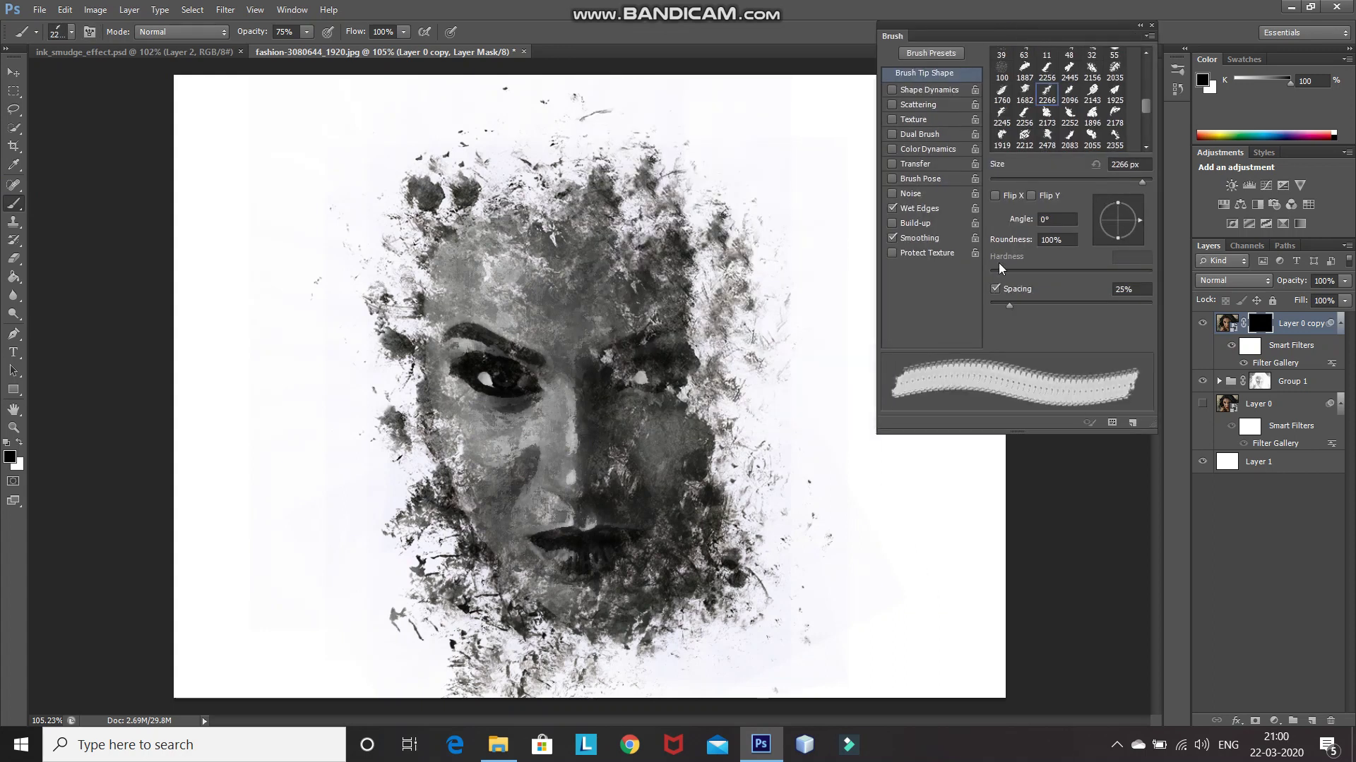
pyautogui.click(1023, 92)
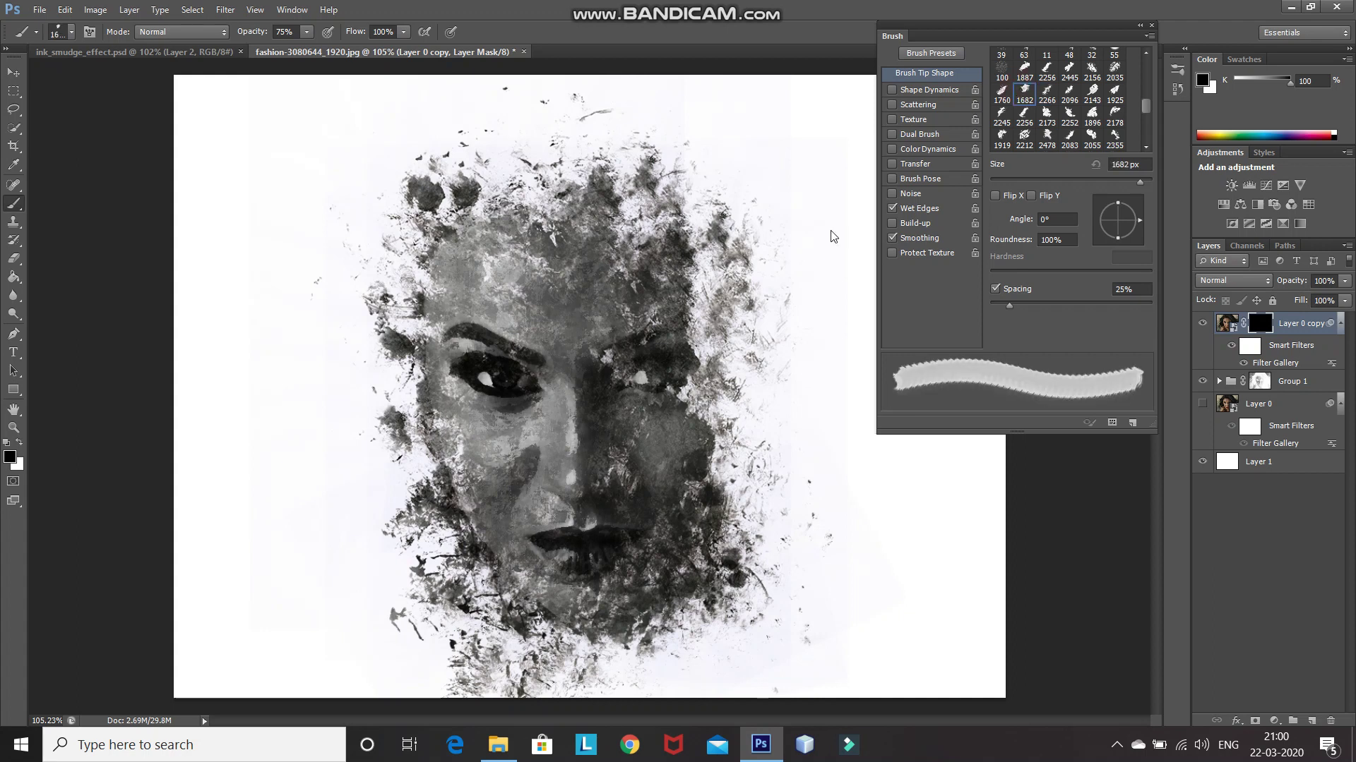
# - Set the foreground color to white (ffffff) for painting on the mask
pyautogui.click(19, 443)
pyautogui.click(10, 456)
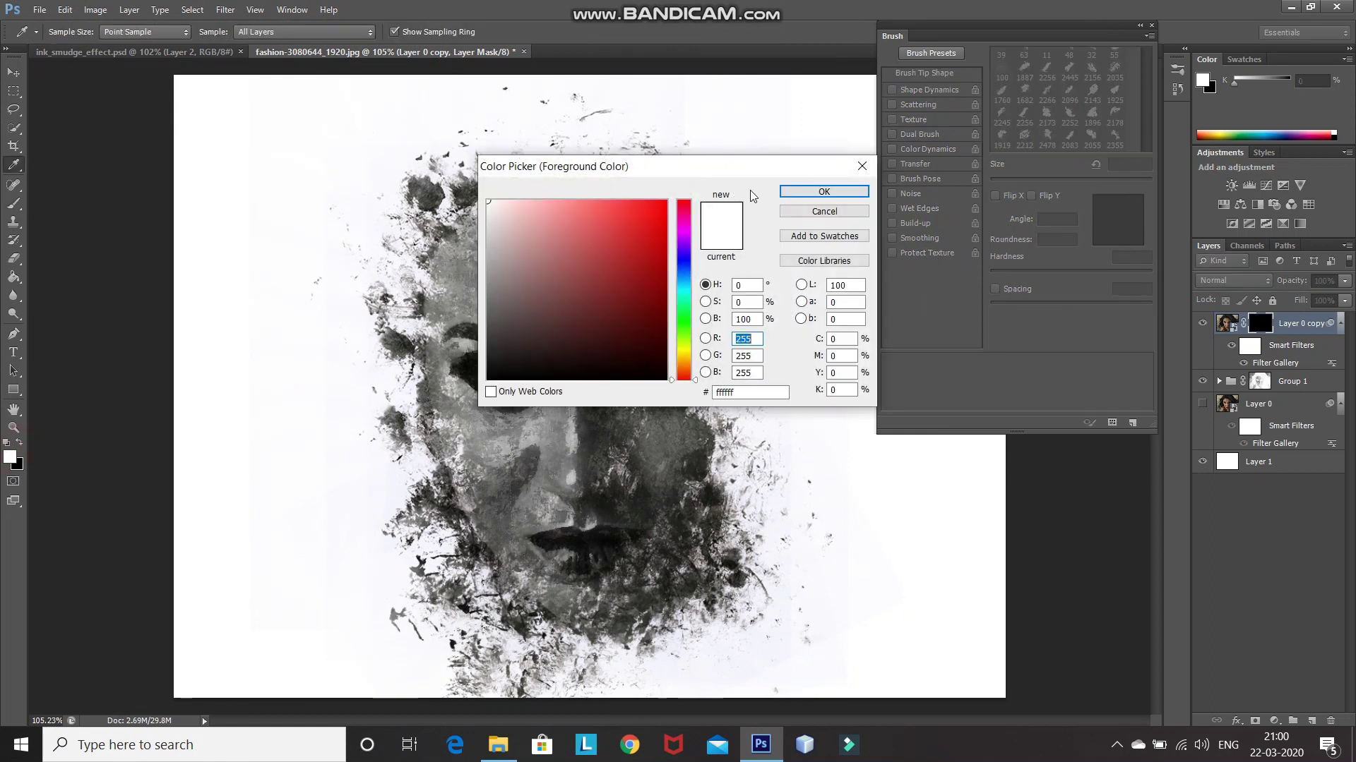
pyautogui.click(789, 195)
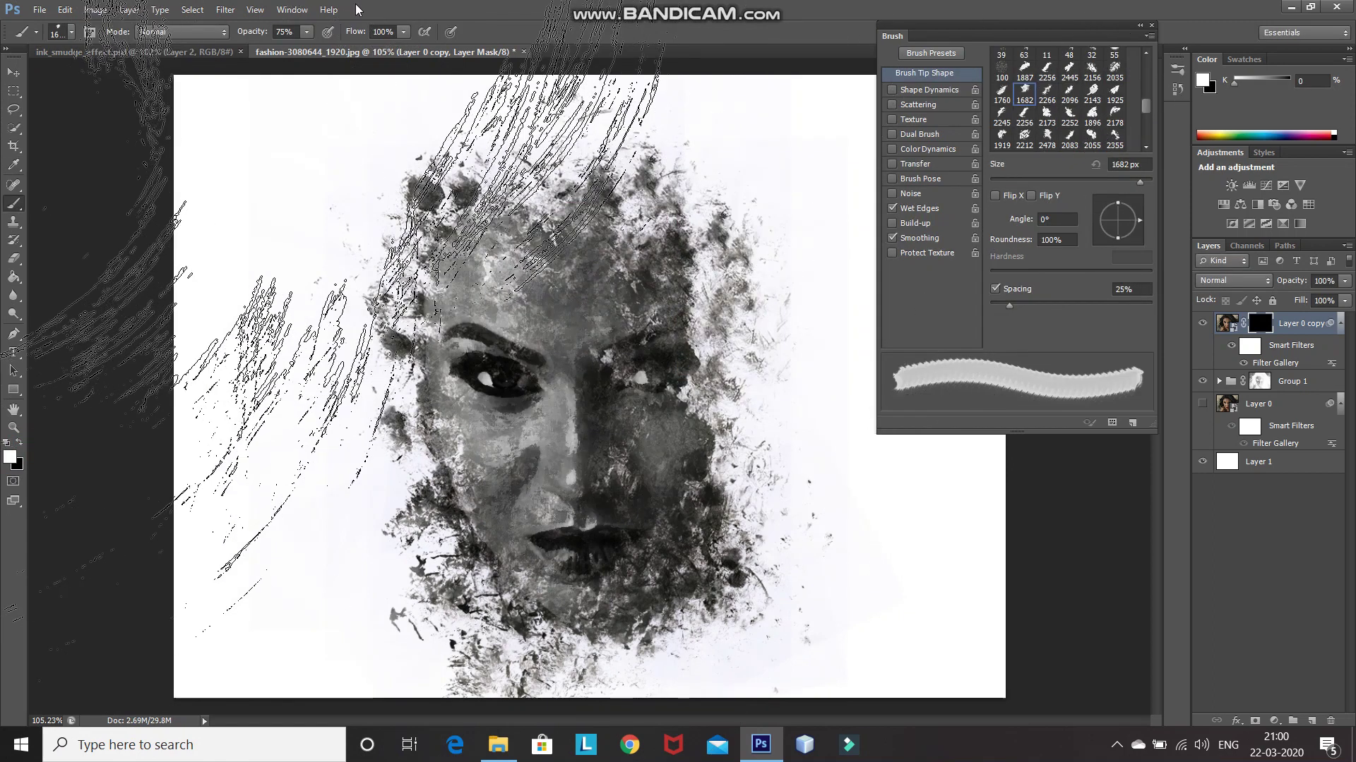
# - Reduce the smudge brush to 500 px and set its tip angle to 30° for painting at 75% opacity
pyautogui.click(283, 31)
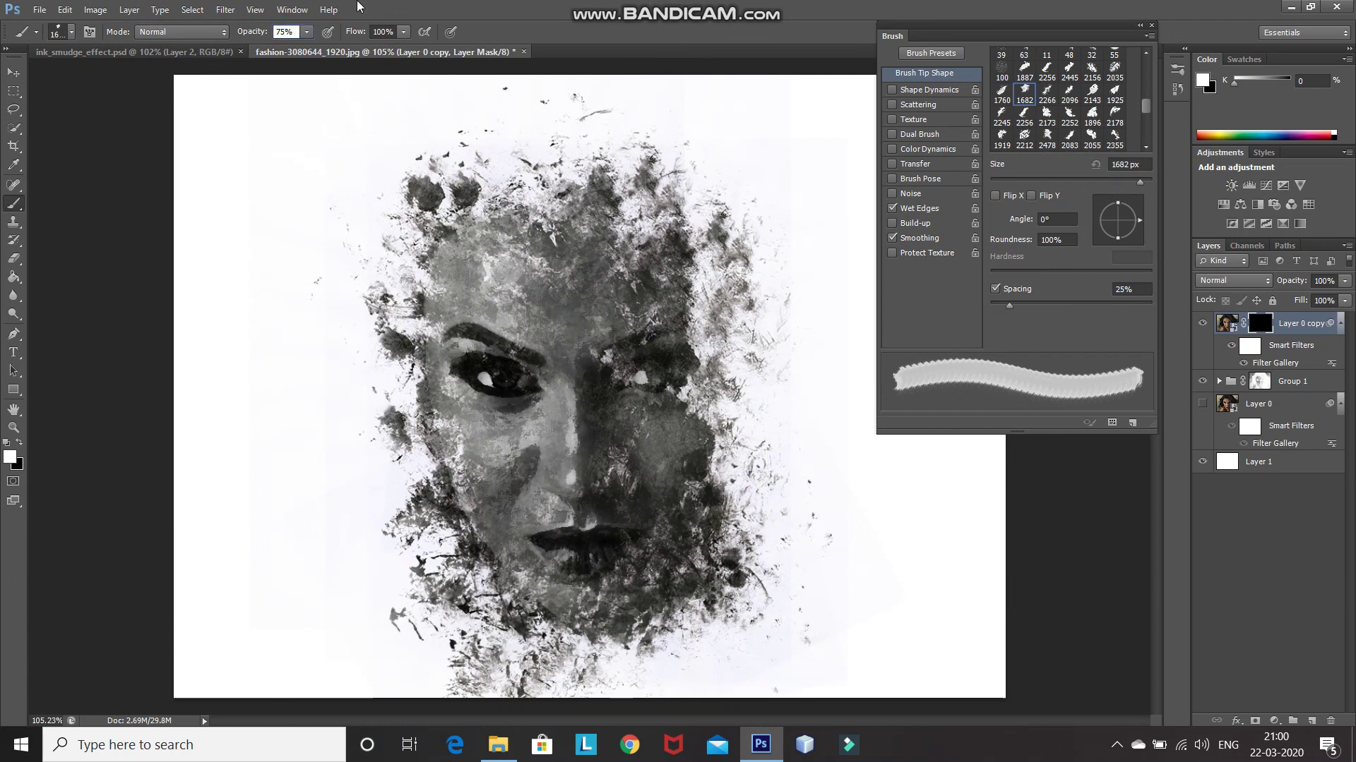
pyautogui.press('[')
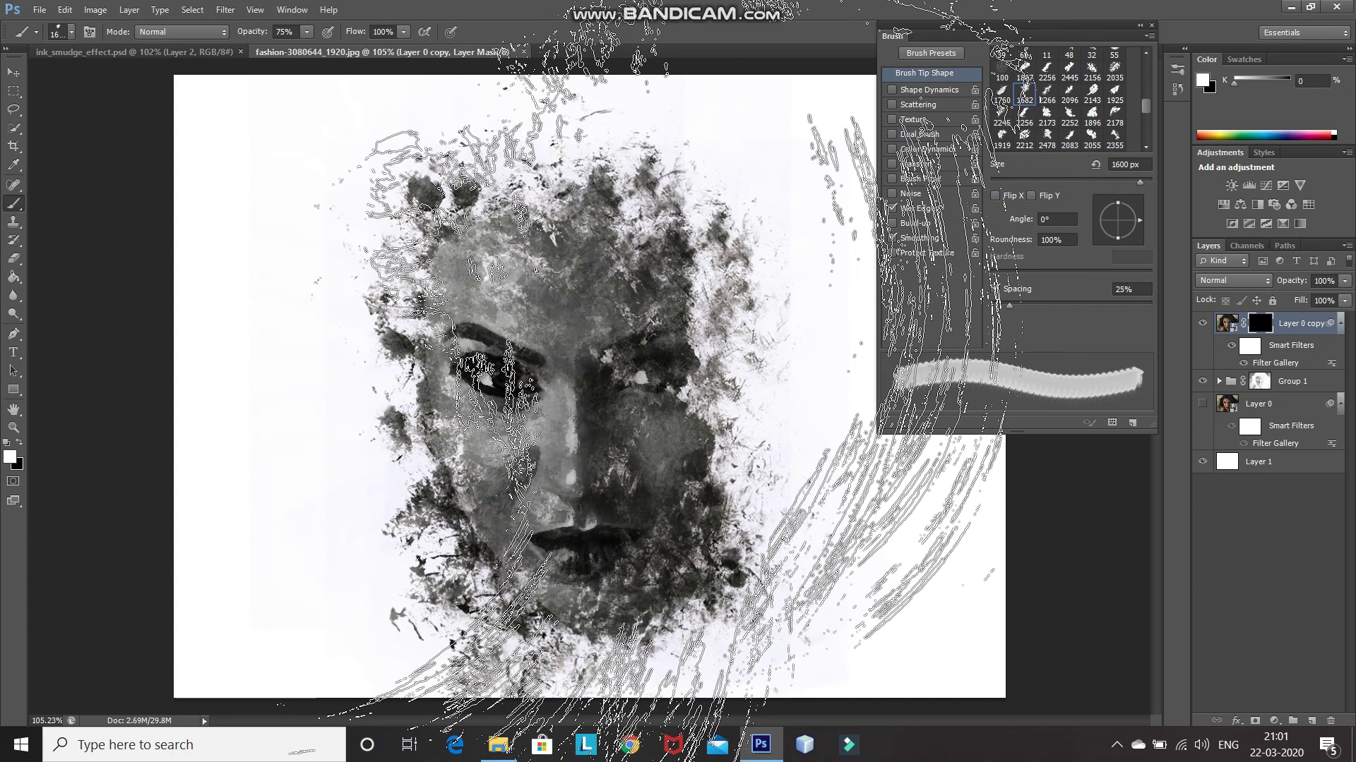
pyautogui.press('[')
pyautogui.press('[')
pyautogui.press('[')
pyautogui.press('[')
pyautogui.press('[')
pyautogui.press('[')
pyautogui.press('[')
pyautogui.press('[')
pyautogui.press('[')
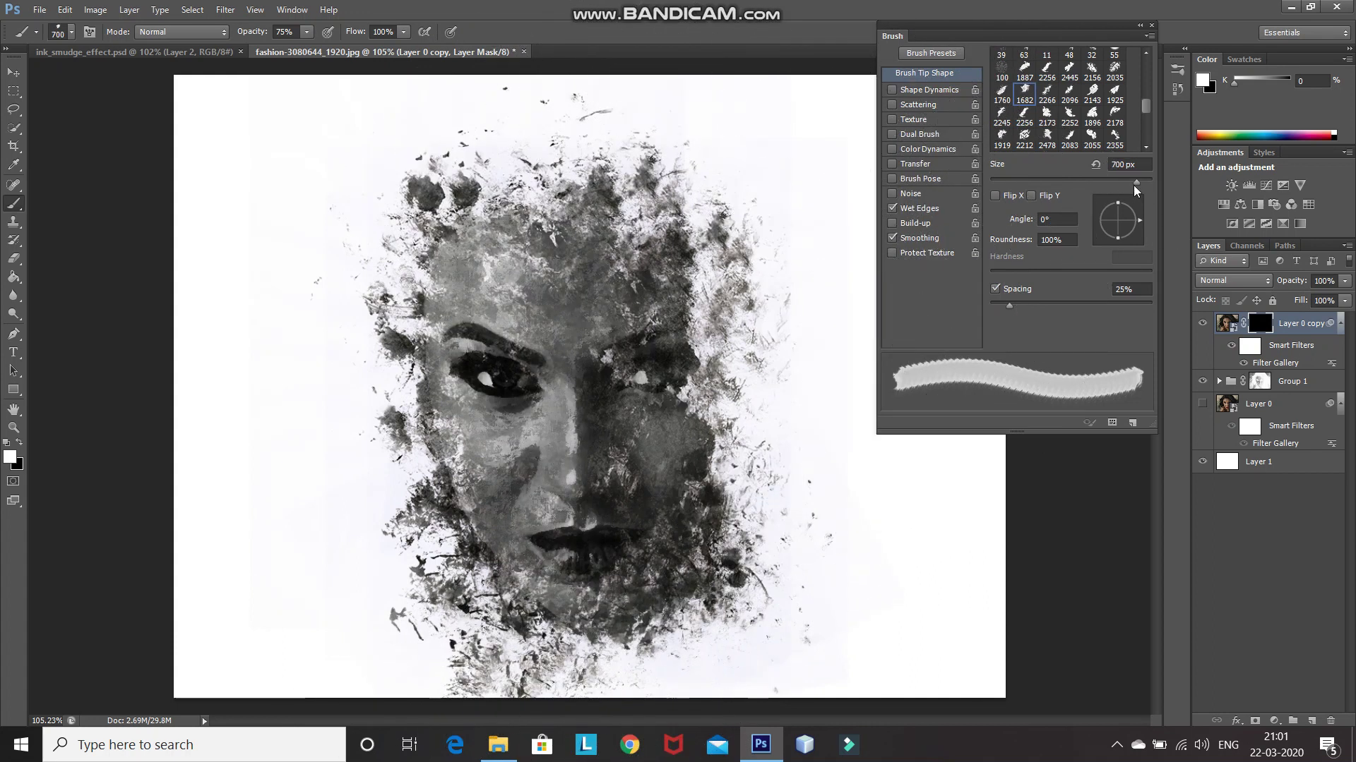
pyautogui.press('[')
pyautogui.press('[')
pyautogui.moveTo(1139, 222); pyautogui.dragTo(1137, 211)
pyautogui.click(1052, 220)
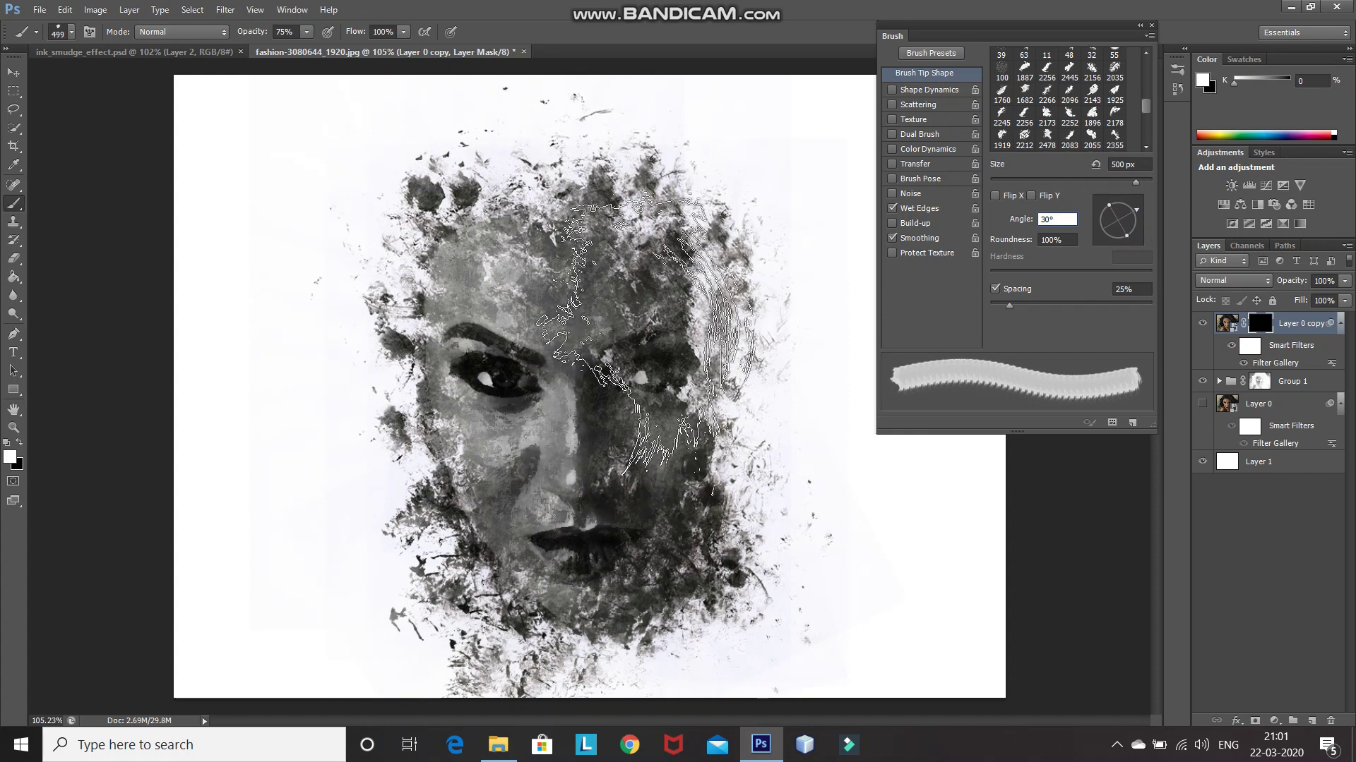
# - Paint color back into the right half of the face and the lips on the mask, including with a 298 px tip at -90°
pyautogui.moveTo(647, 343); pyautogui.dragTo(763, 346)
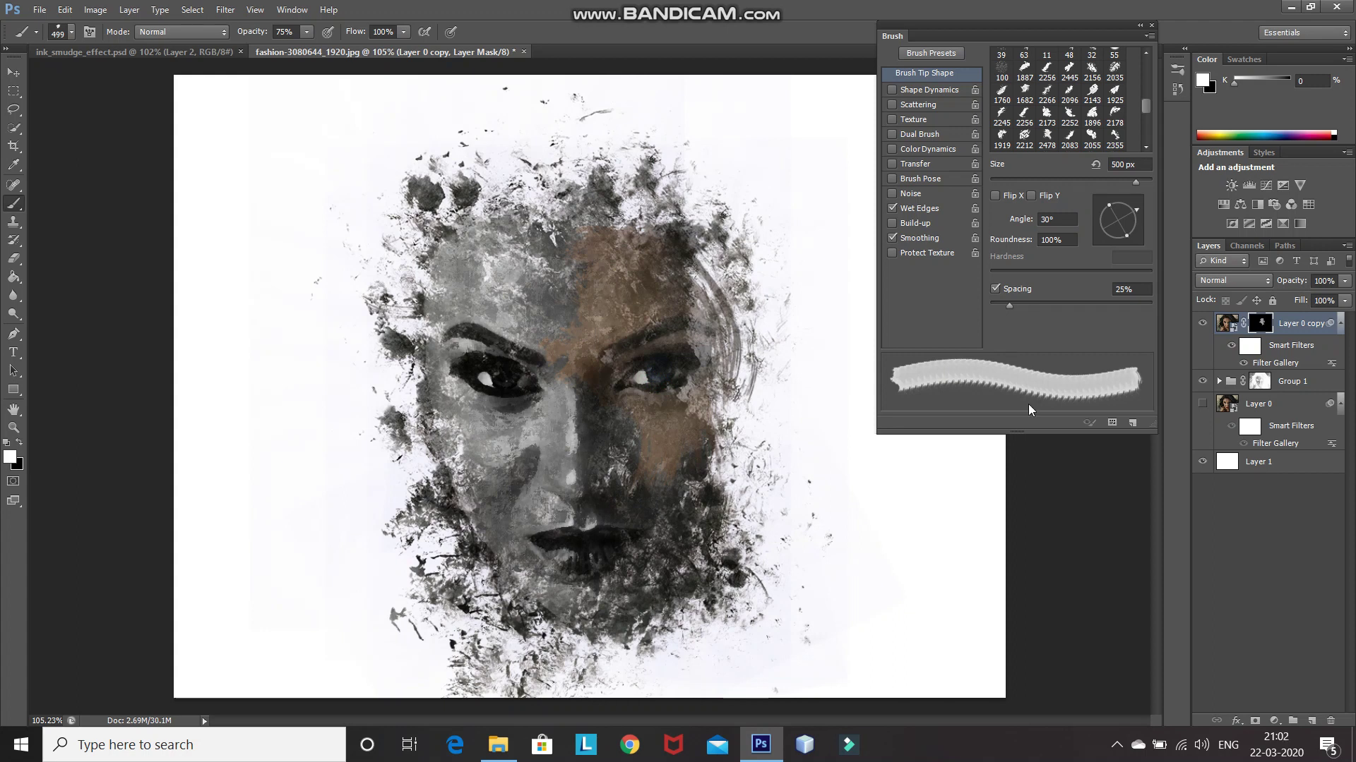
pyautogui.click(1047, 114)
pyautogui.moveTo(1127, 182); pyautogui.dragTo(1119, 245)
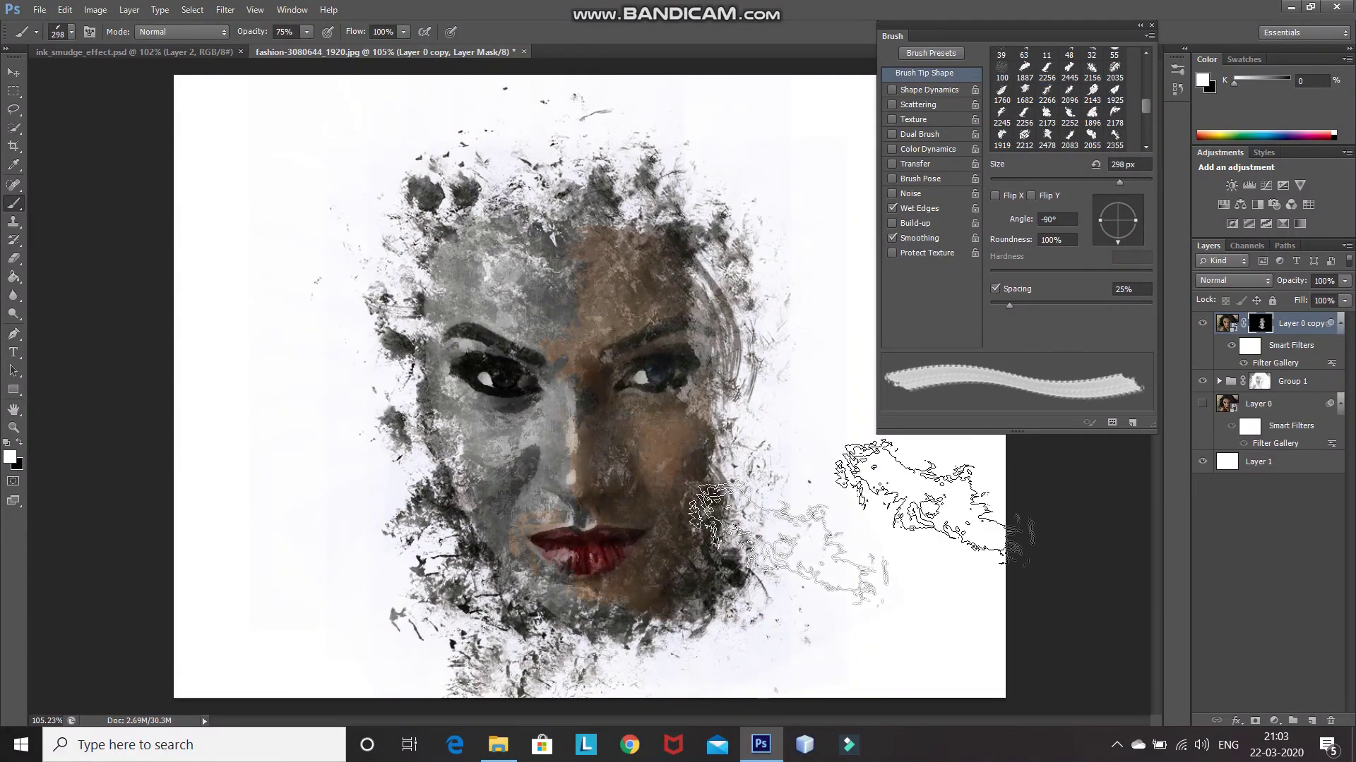
# - Switch to the 2173 smudge tip at 250 px and paint smudges along the hair and the right edge of the face
pyautogui.click(1047, 114)
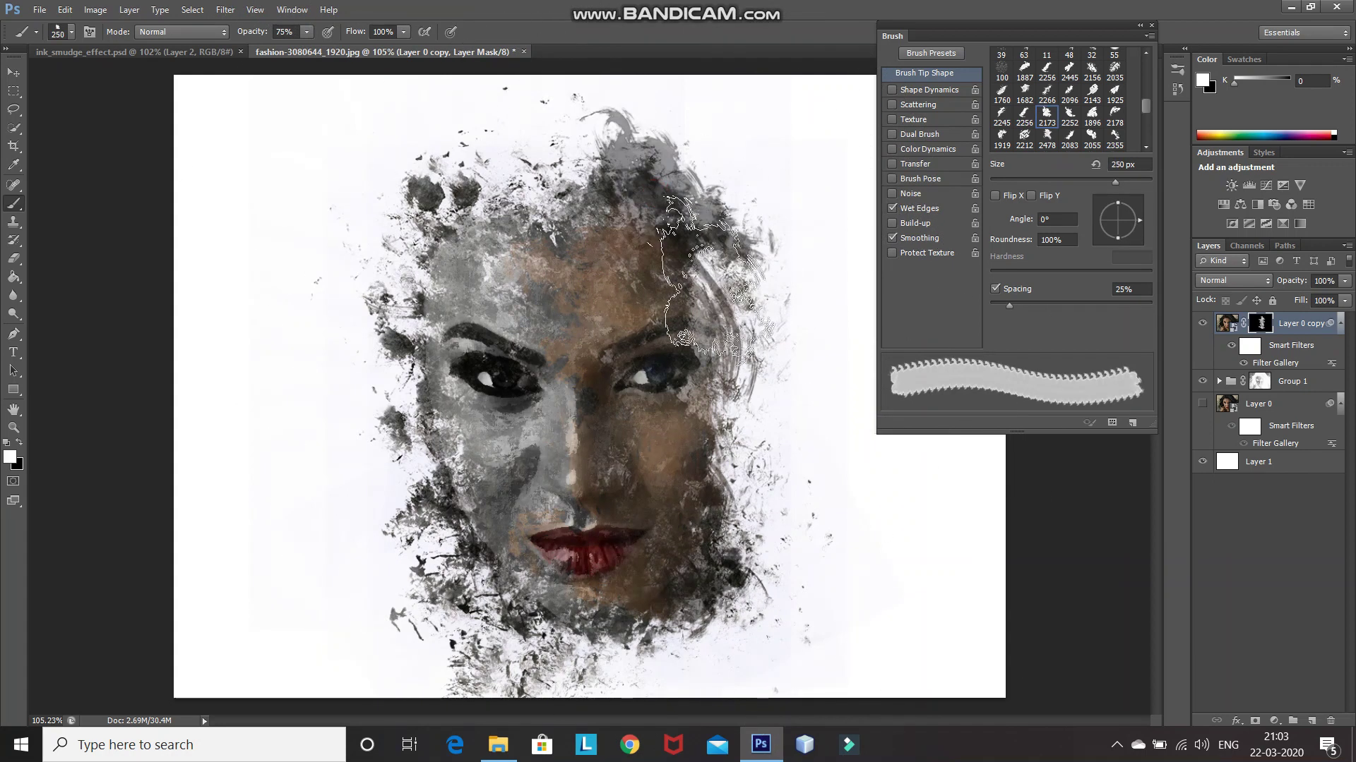
pyautogui.press(']')
pyautogui.press(']')
pyautogui.moveTo(706, 176)
pyautogui.mouseDown()
pyautogui.moveTo(791, 459)
pyautogui.moveTo(671, 247)
pyautogui.mouseUp()
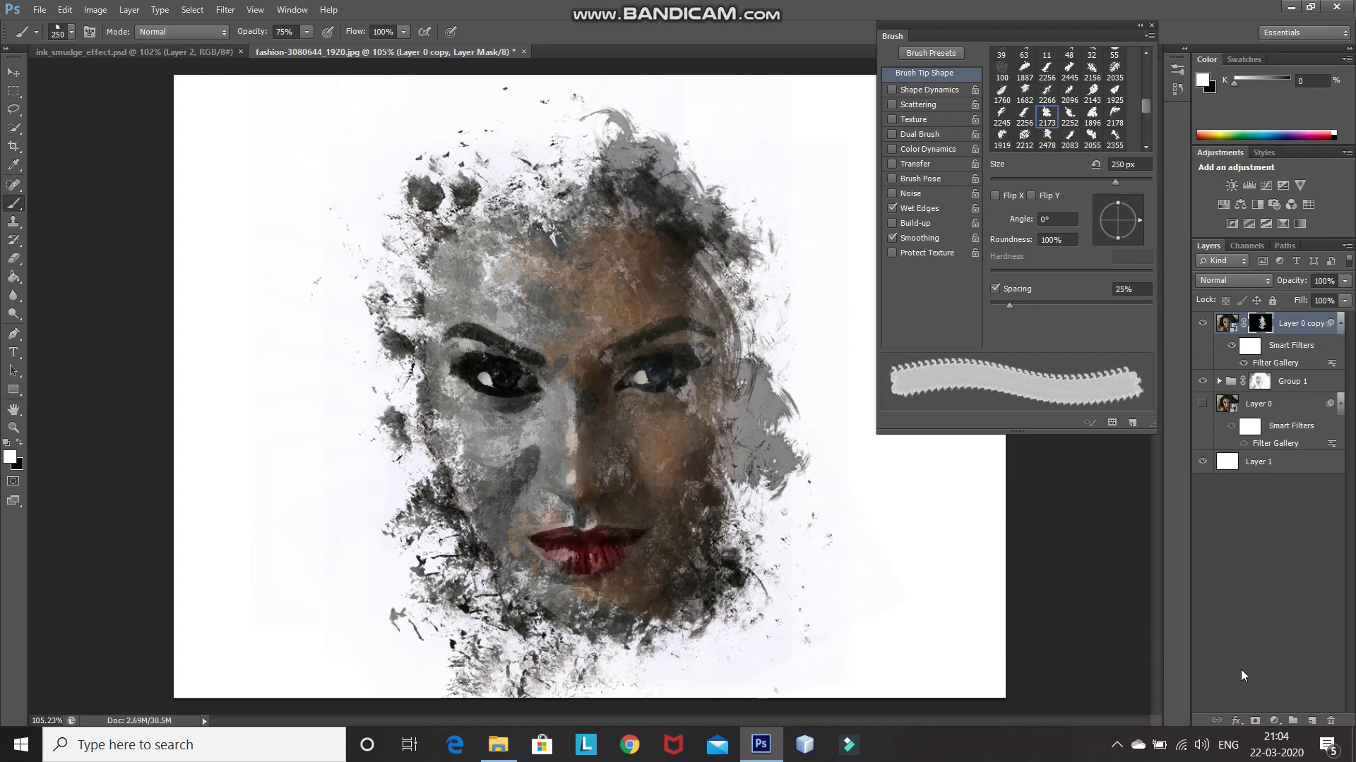
# - Add a Hue/Saturation adjustment layer above the photo copy with Saturation at 30
pyautogui.click(1274, 720)
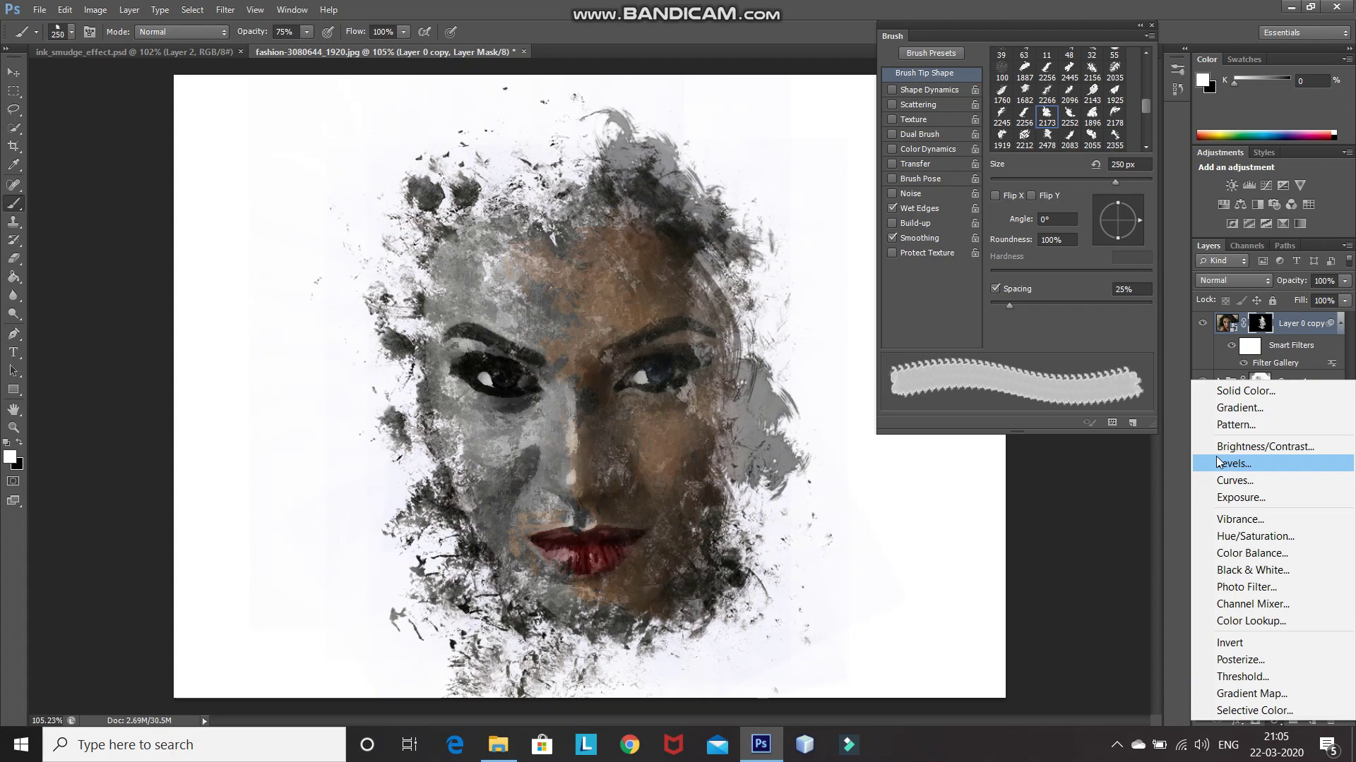
pyautogui.click(1219, 537)
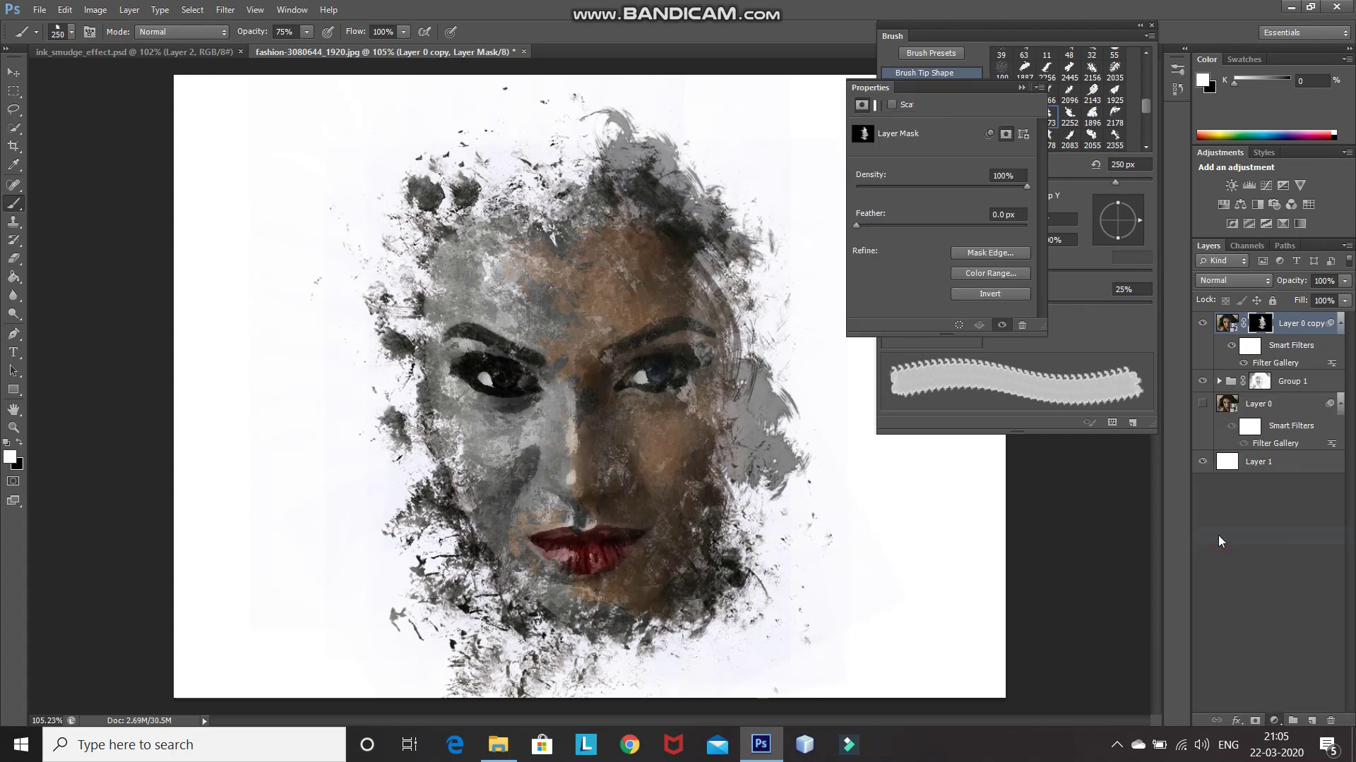
pyautogui.click(1005, 202)
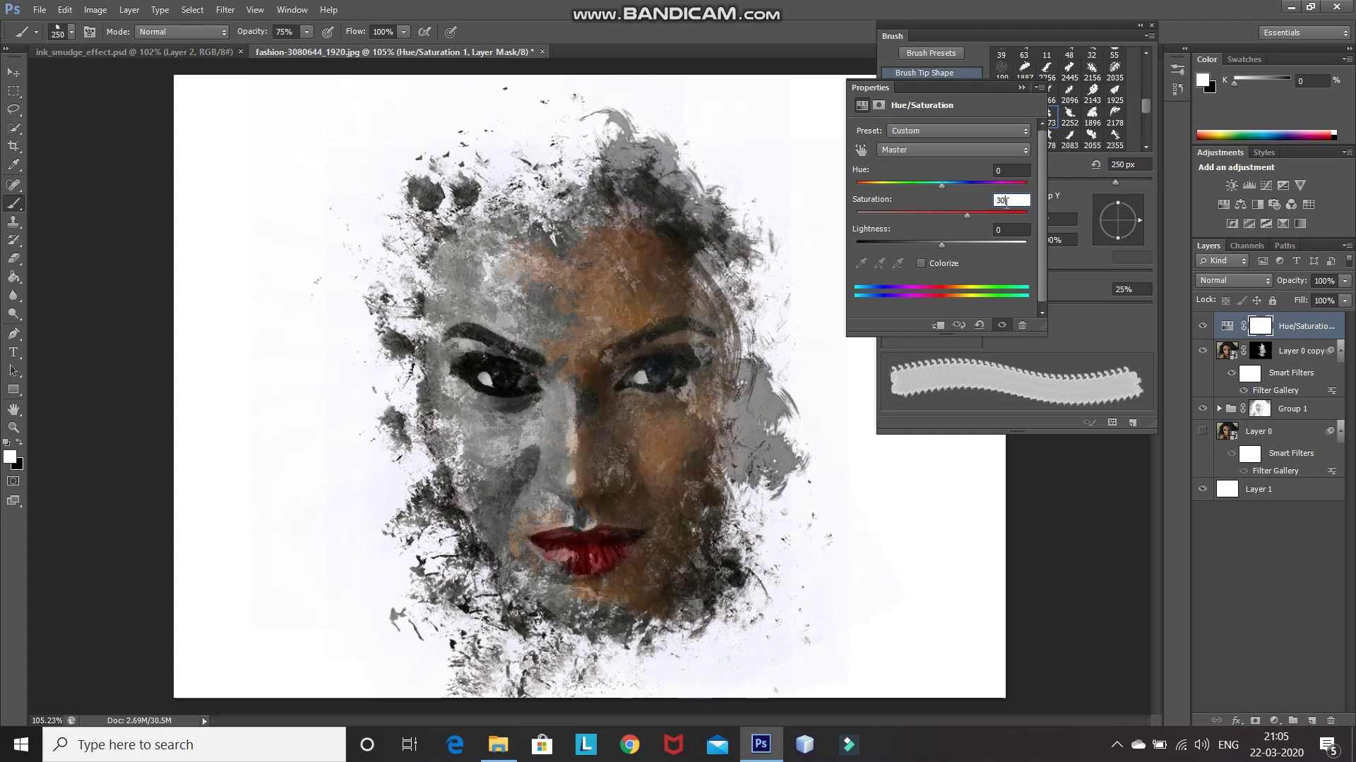
pyautogui.click(1021, 87)
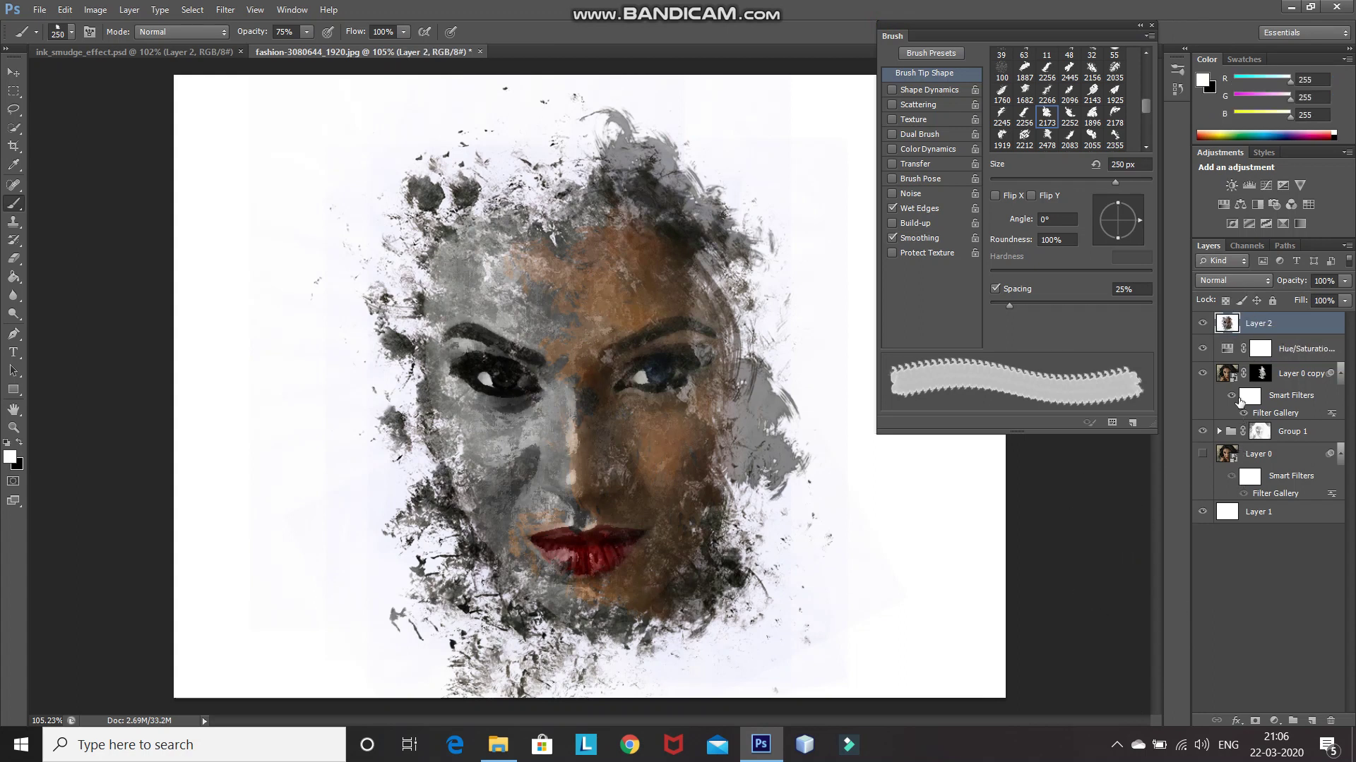
# - Convert Layer 2 to a smart object and apply the Texturizer filter with Canvas texture, 85% scaling, relief 5 and light from Top
pyautogui.rightClick(1310, 333)
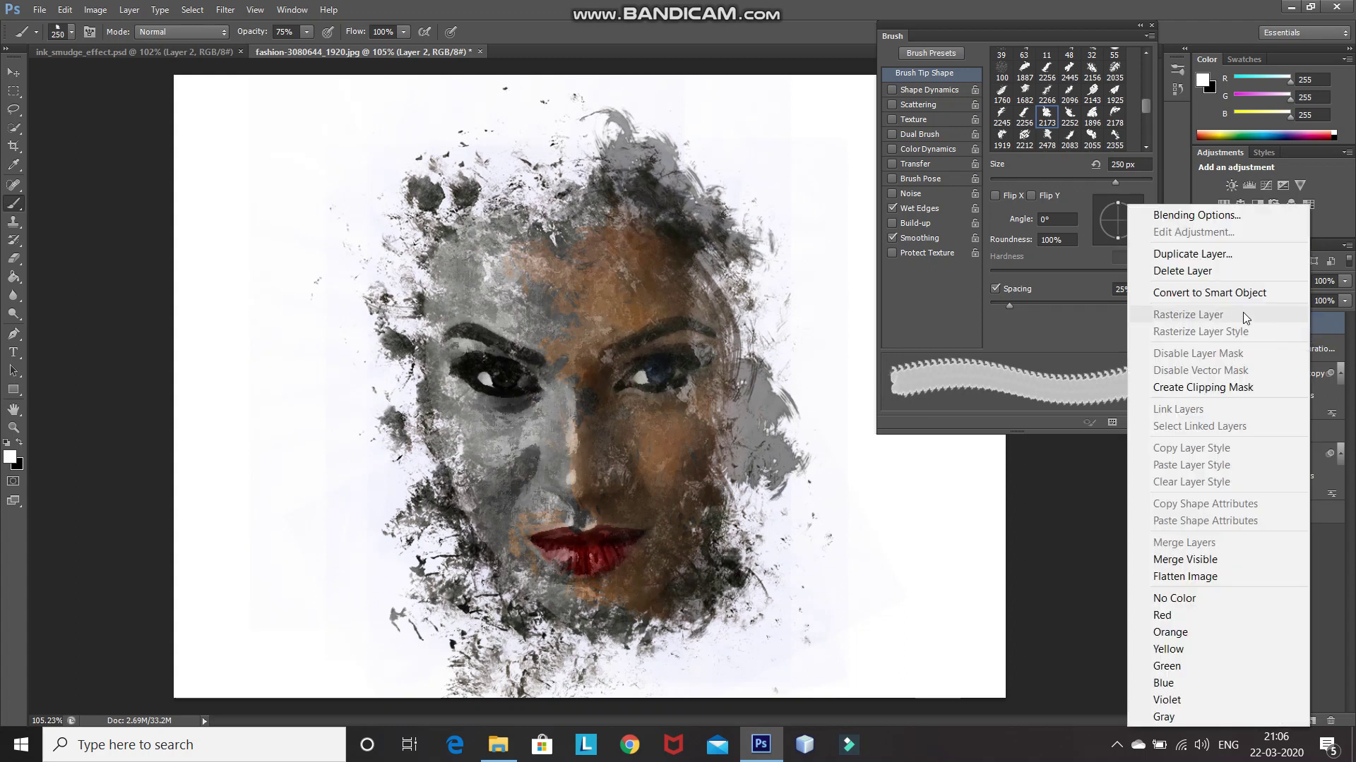
pyautogui.click(1229, 294)
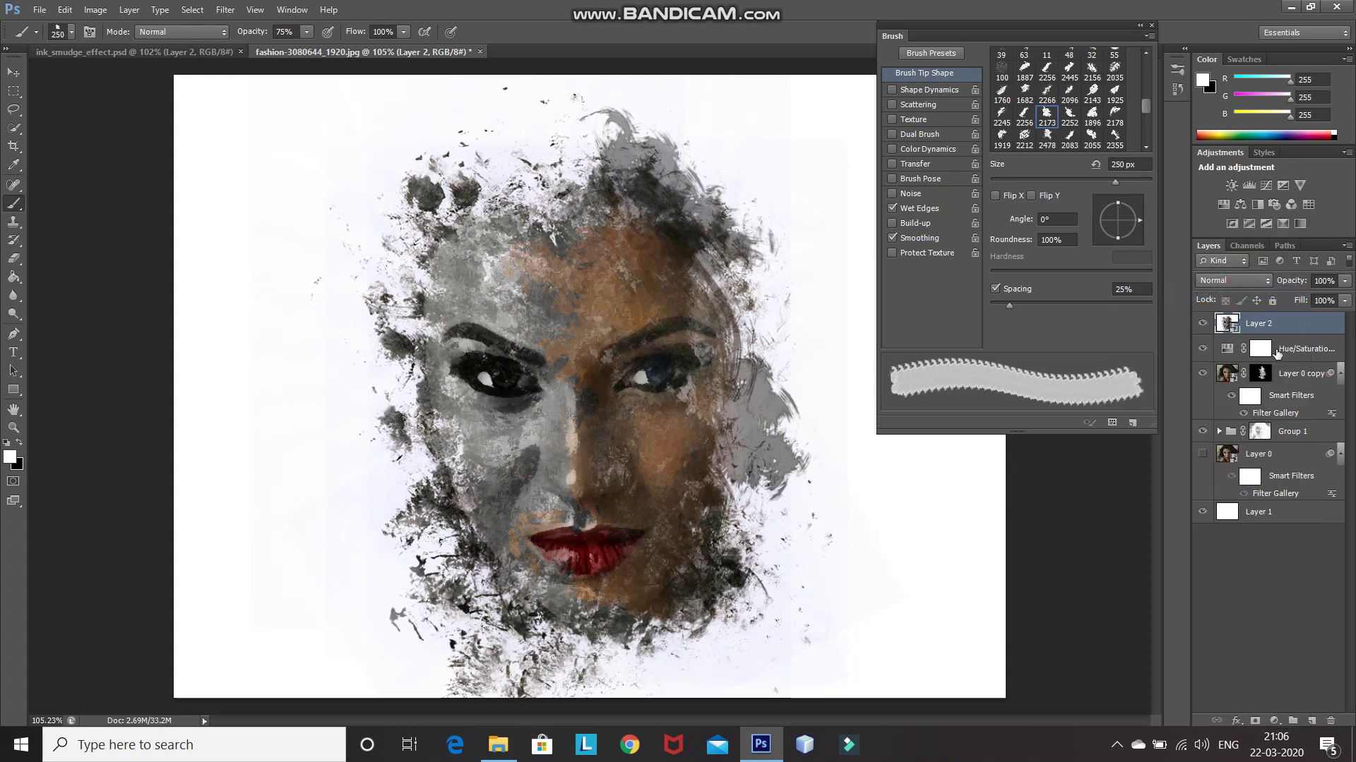
pyautogui.click(225, 9)
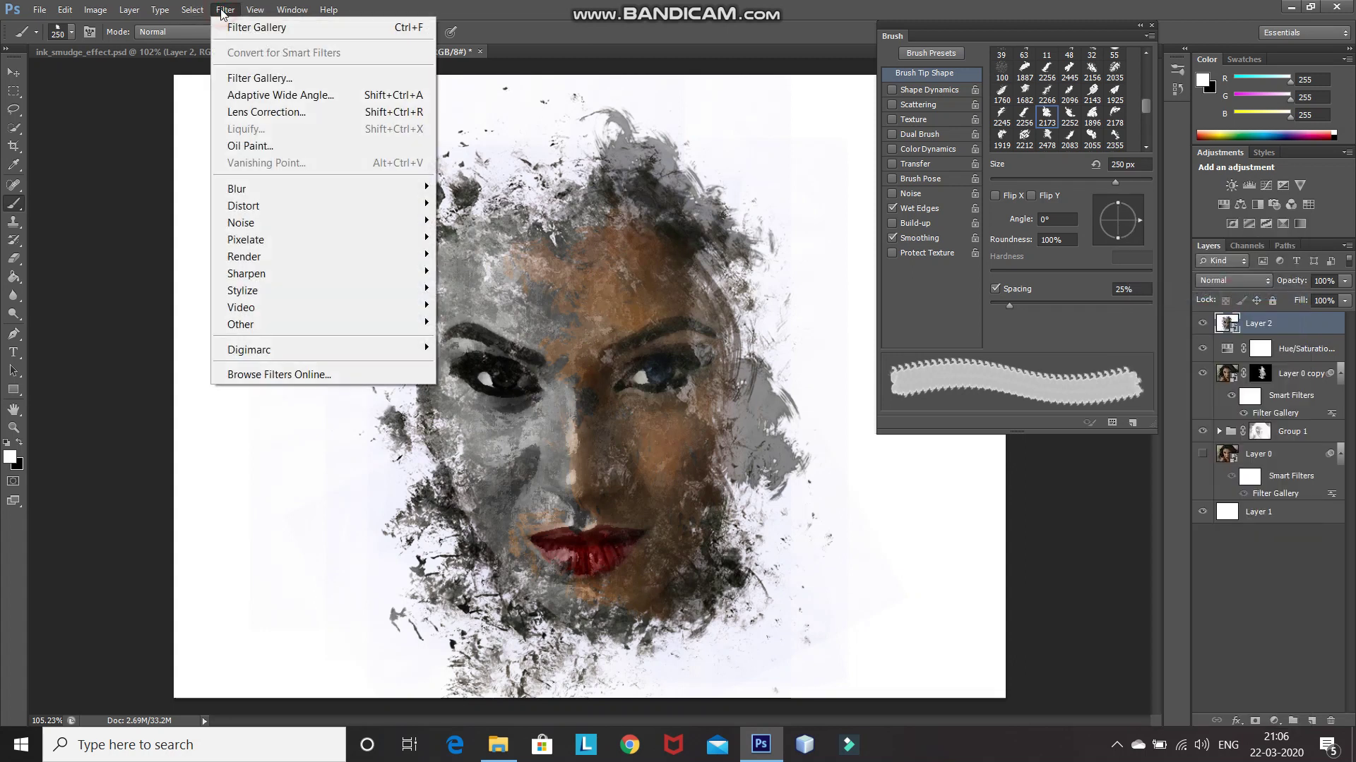
pyautogui.click(256, 79)
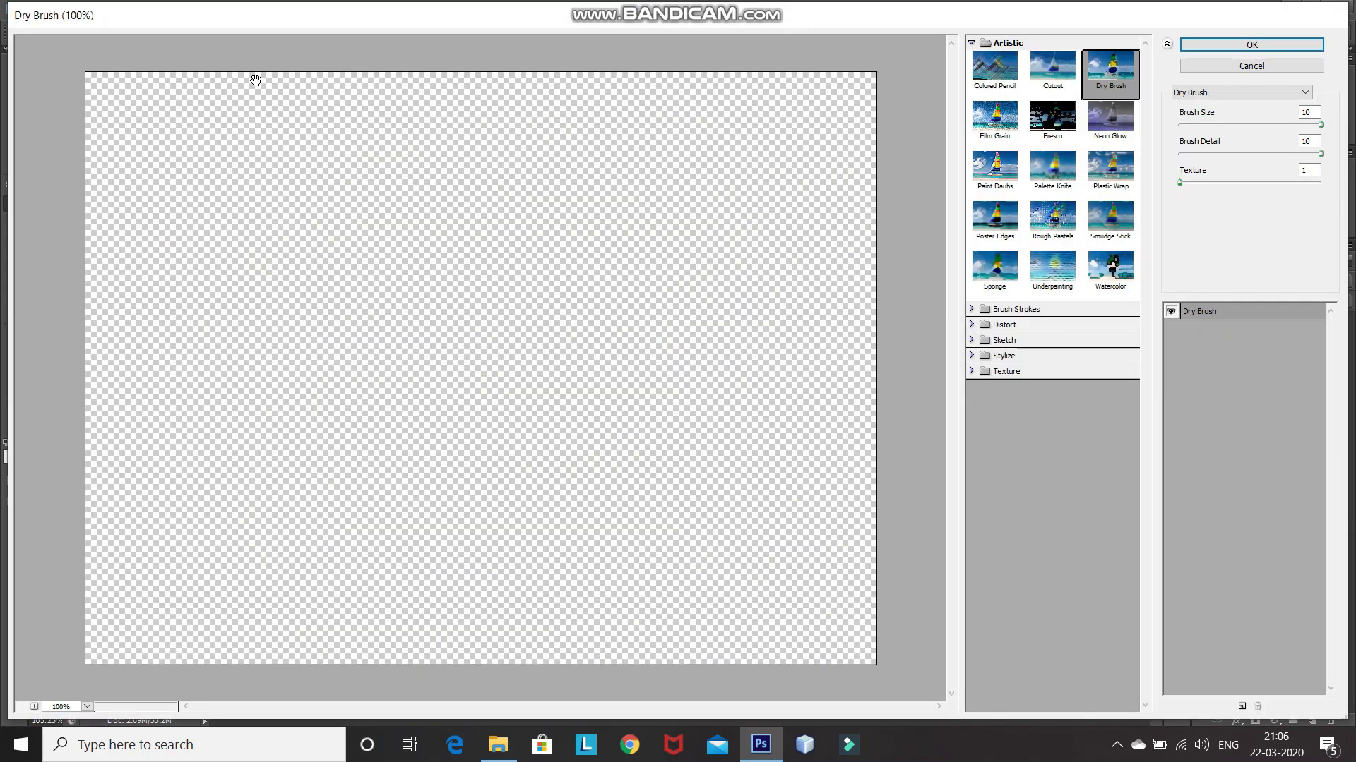
pyautogui.click(972, 372)
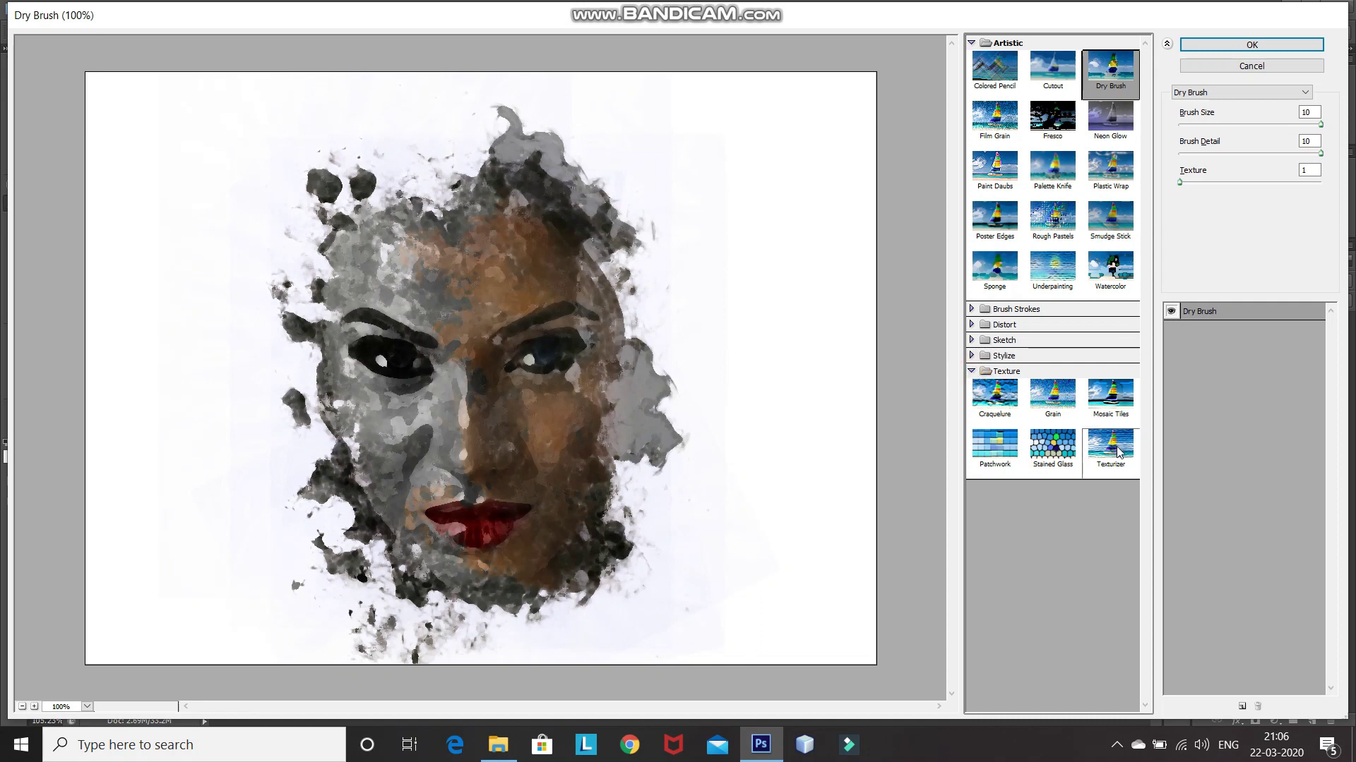
pyautogui.click(1118, 453)
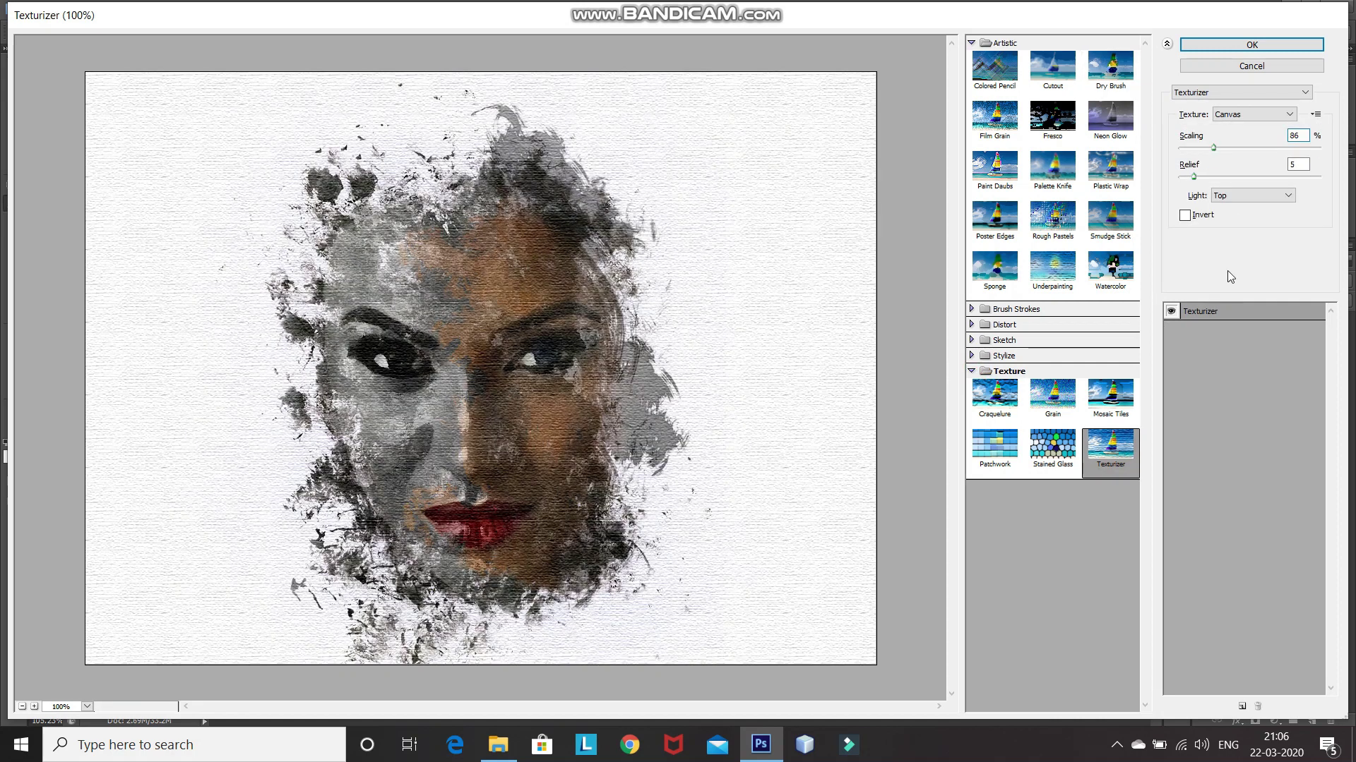
pyautogui.press('Down')
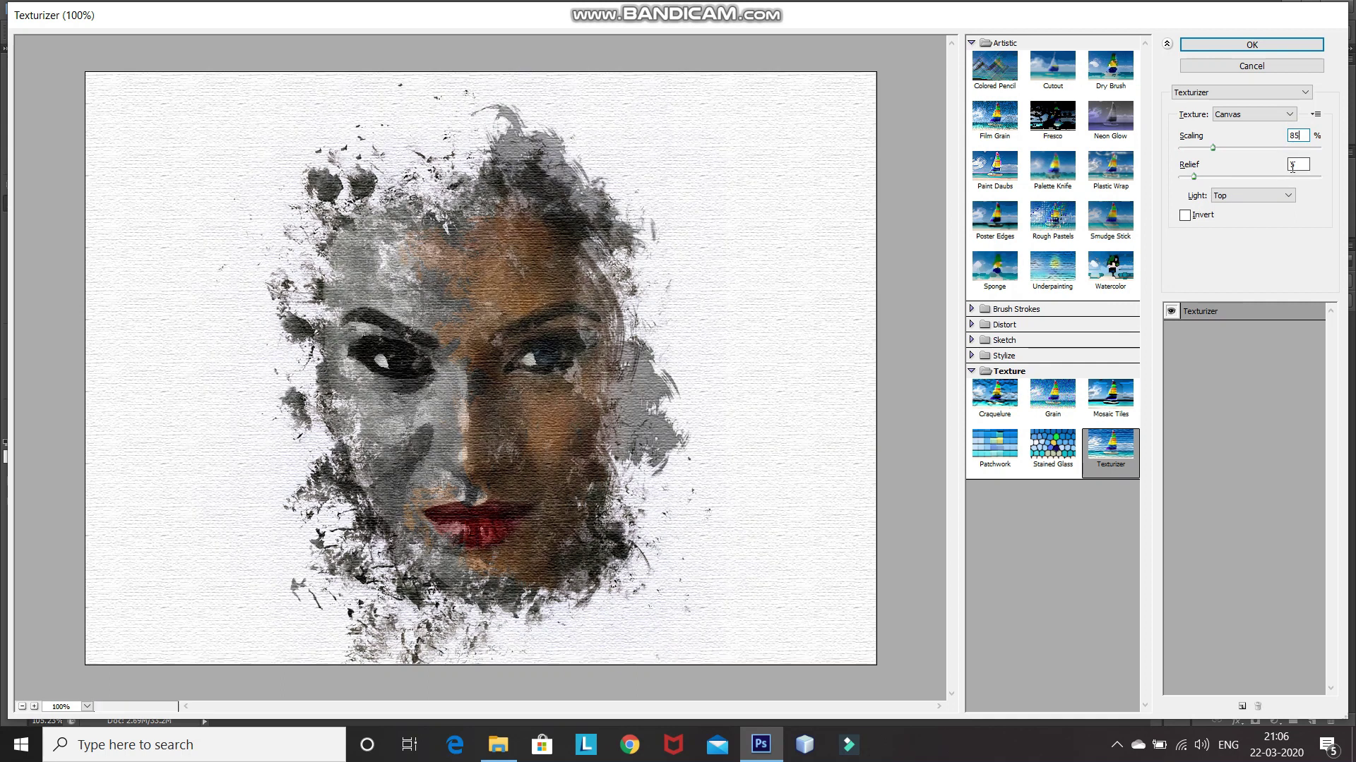
pyautogui.click(1205, 44)
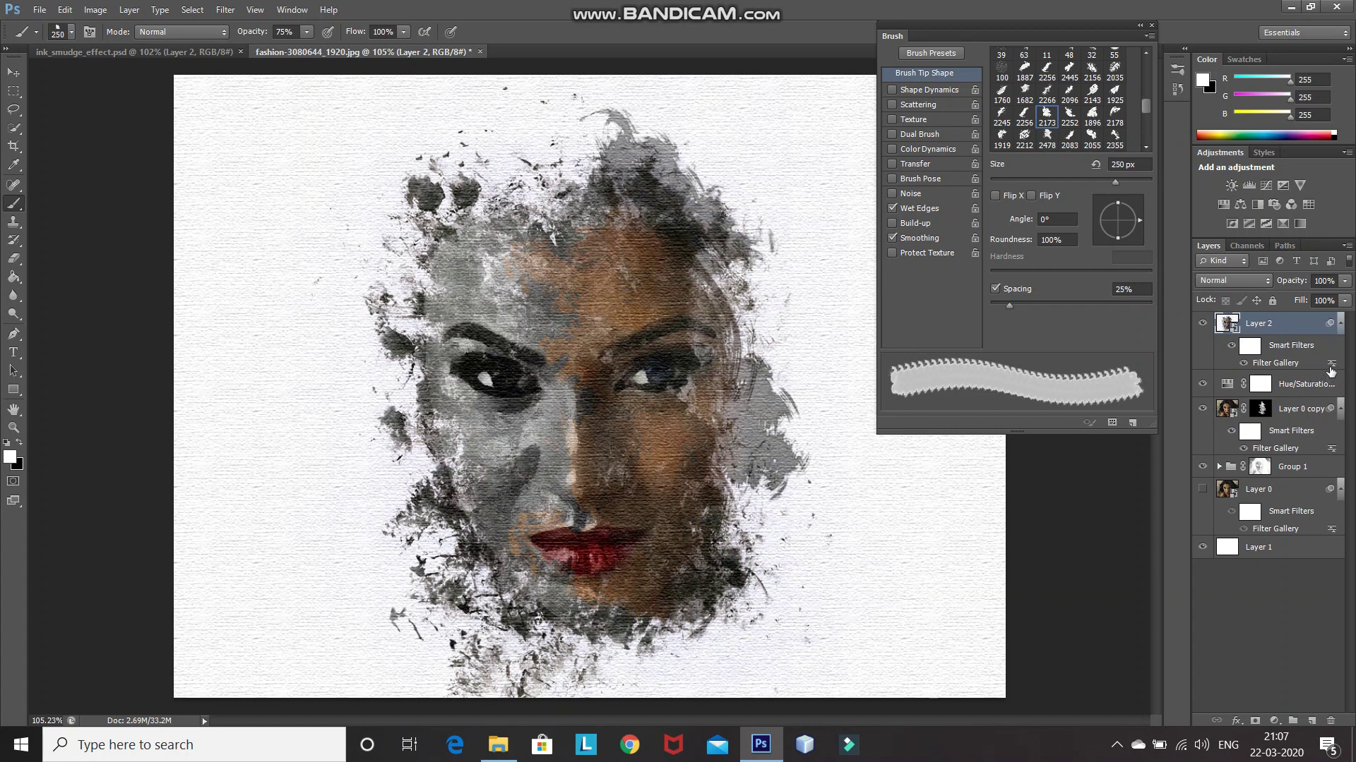
# - Set the blending opacity of Layer 2's Filter Gallery smart filter to 50% and collapse the brush settings
pyautogui.doubleClick(1330, 370)
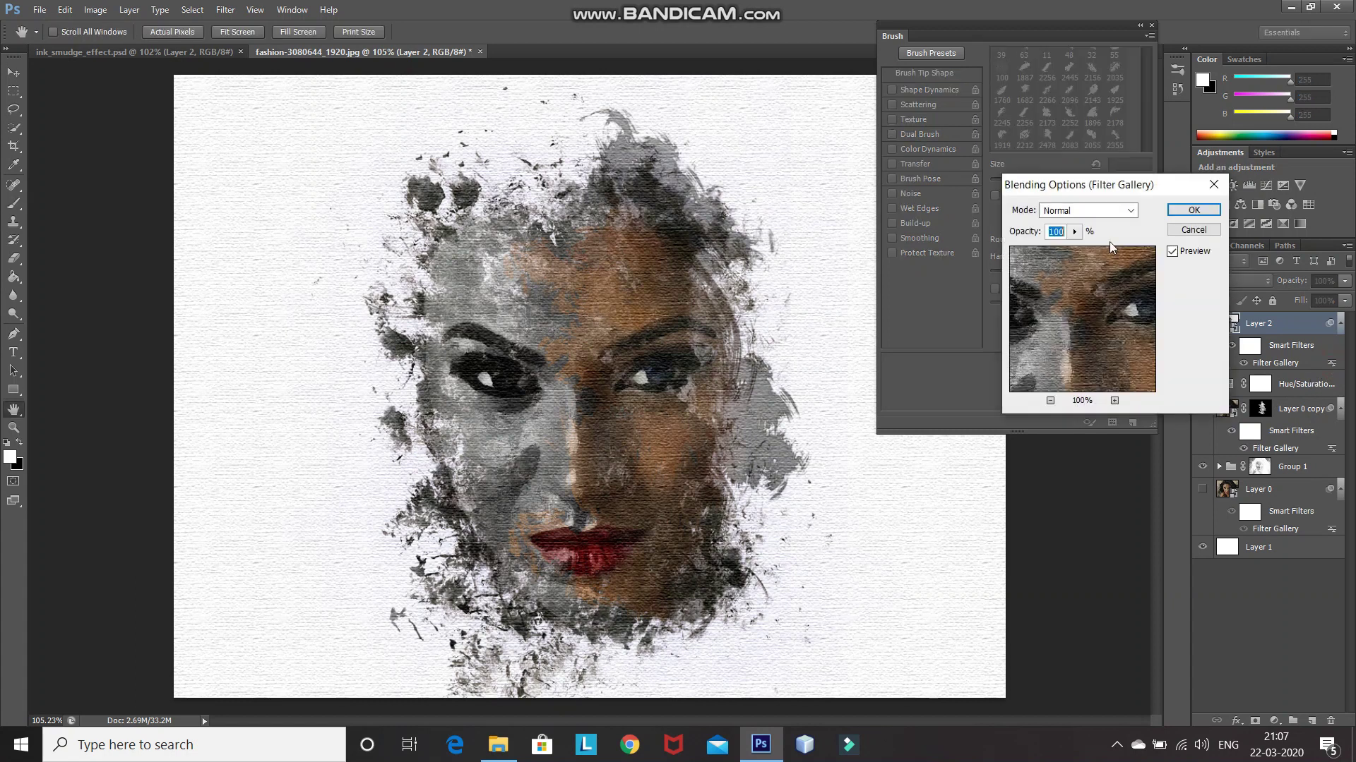
pyautogui.press('BackSpace')
pyautogui.write('50')
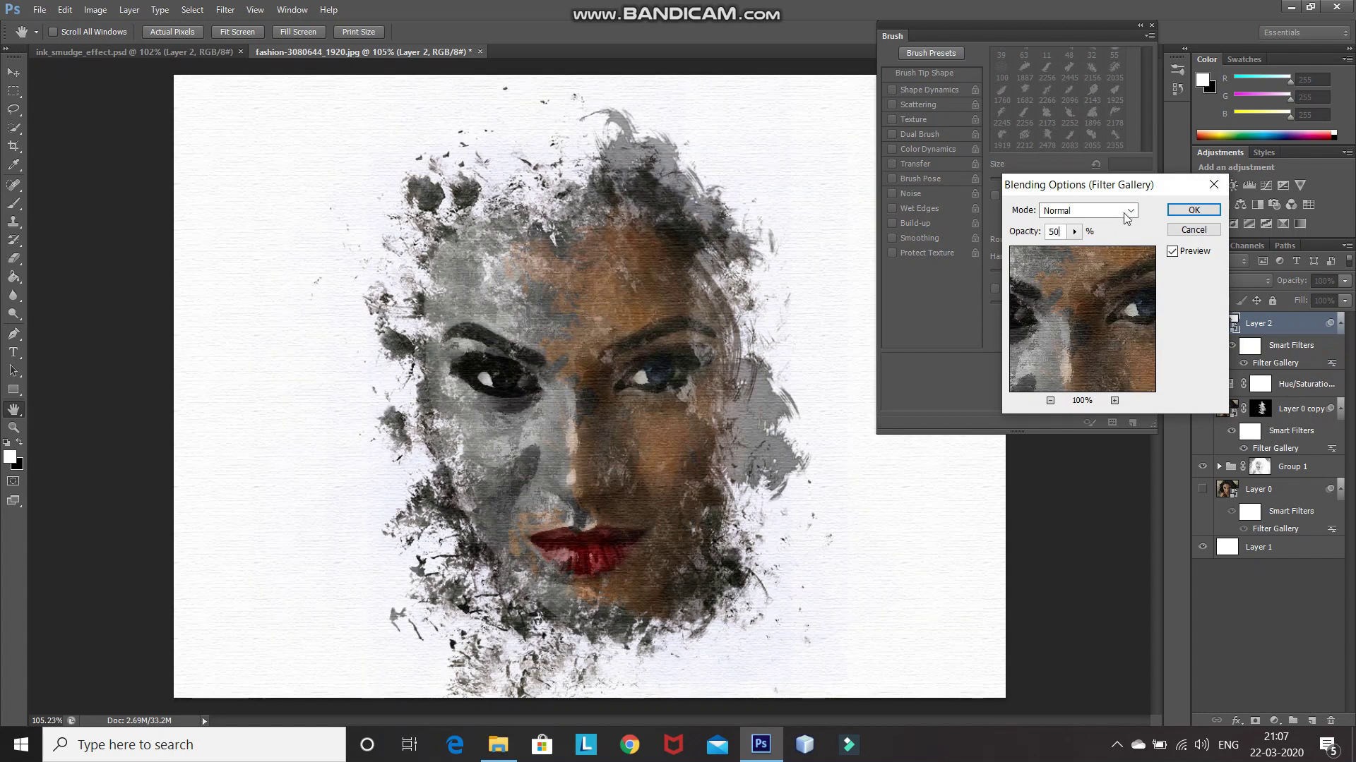
pyautogui.click(1192, 211)
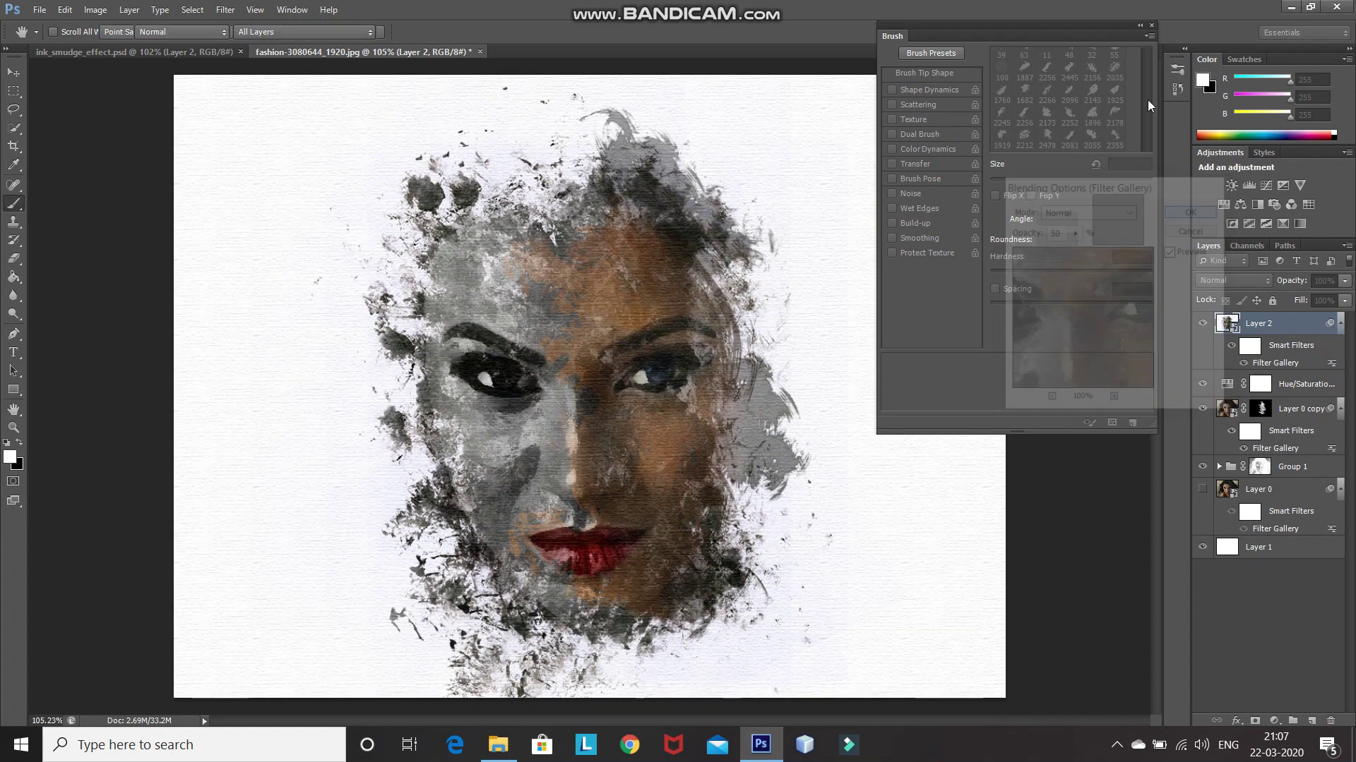
pyautogui.click(1139, 25)
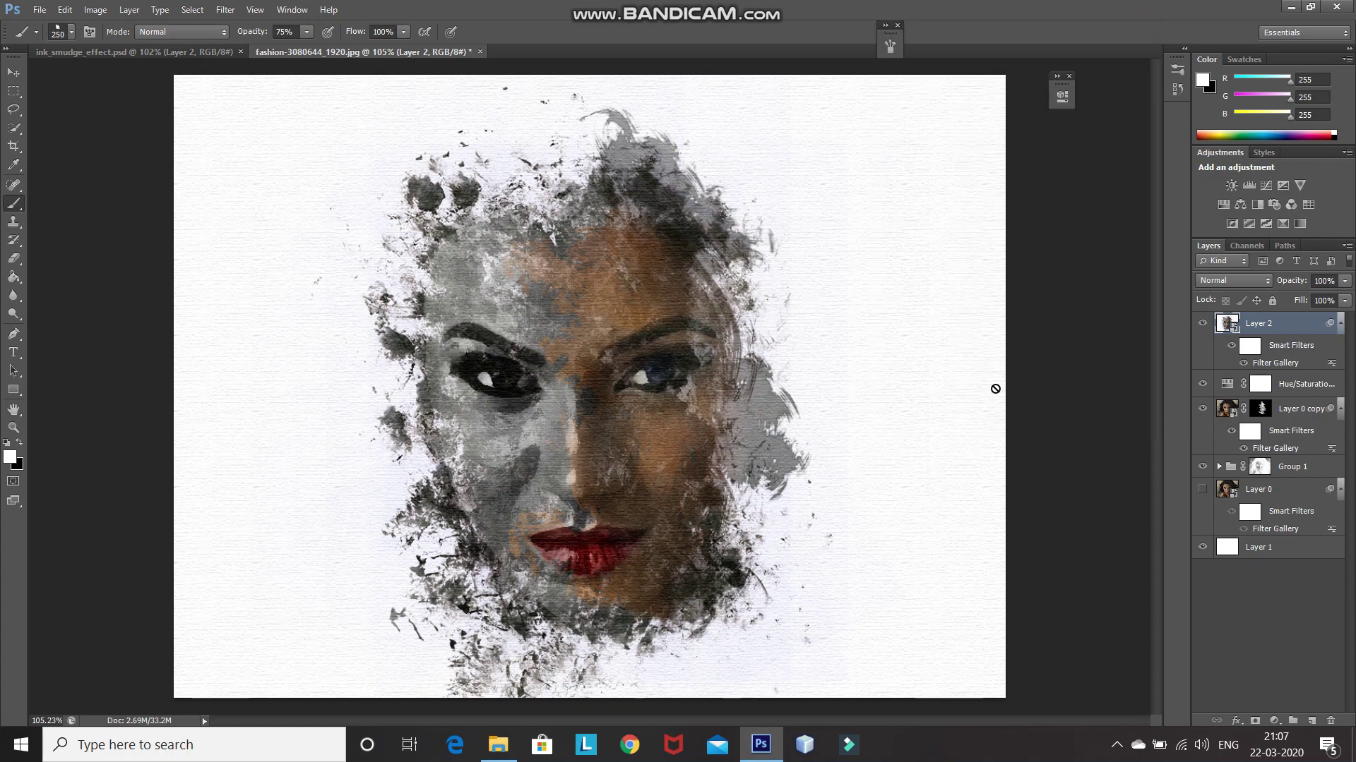